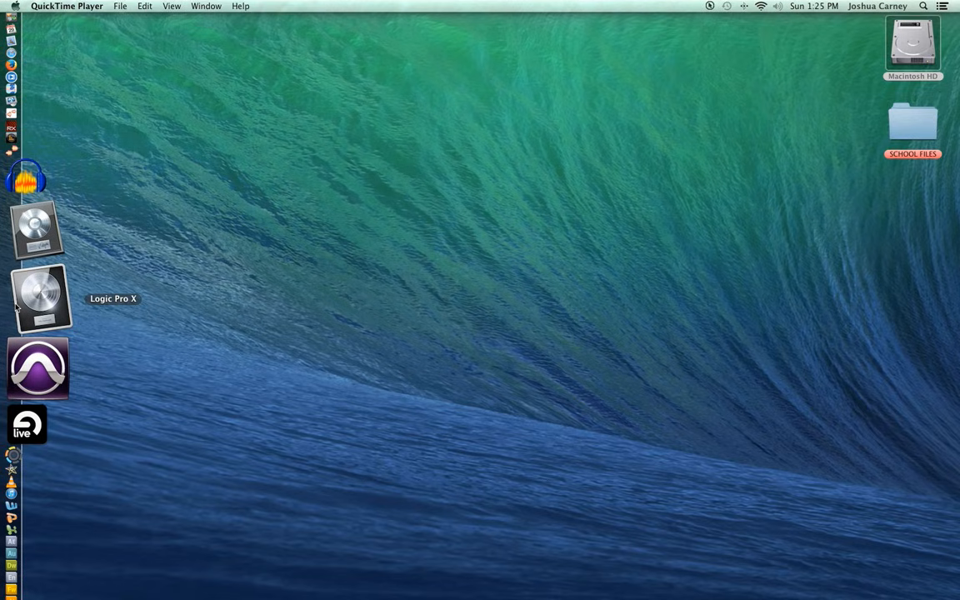
Launch Logic Pro X and create a new empty project with one audio track on Input 1
left_click(19, 305)
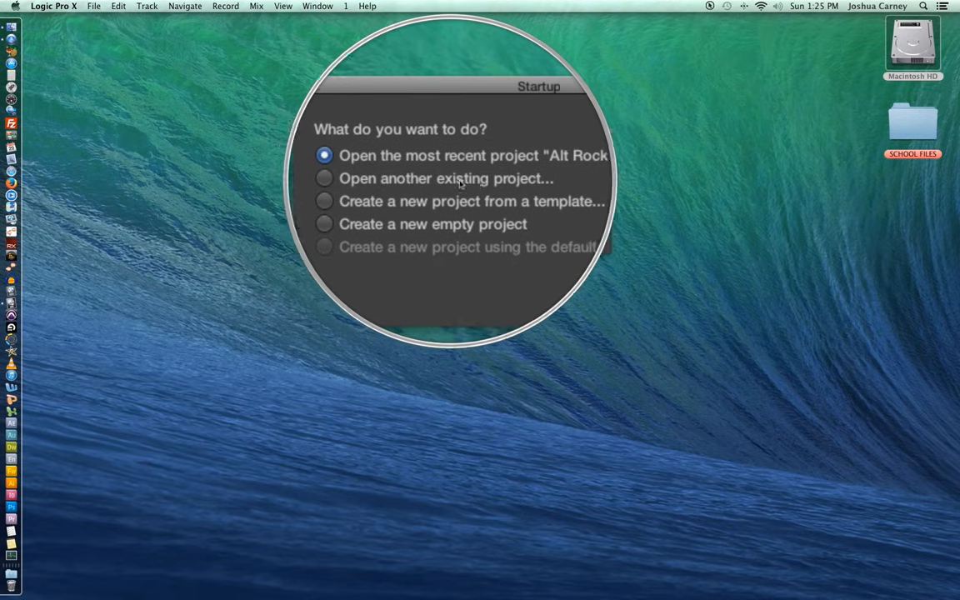
left_click(407, 207)
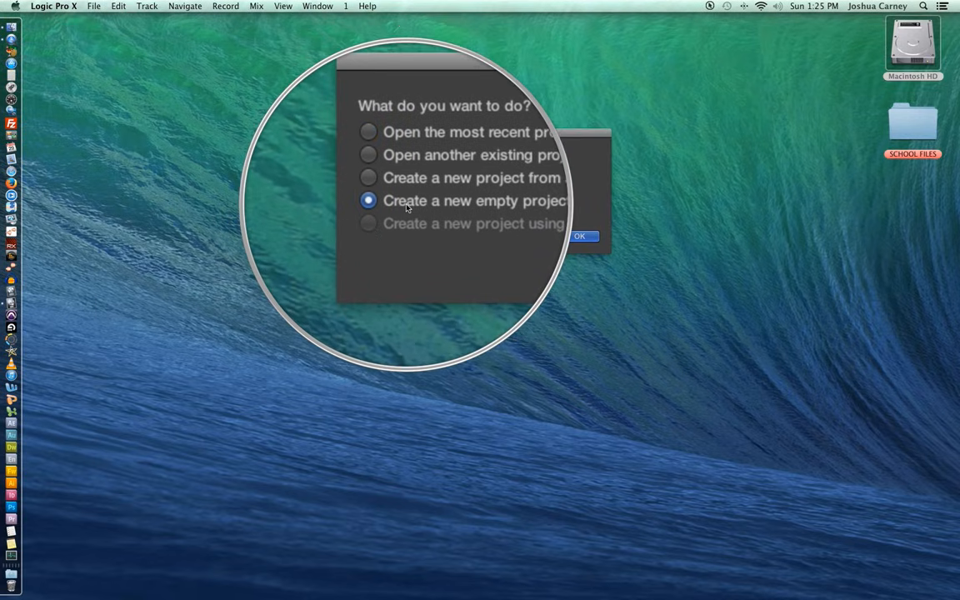
left_click(578, 237)
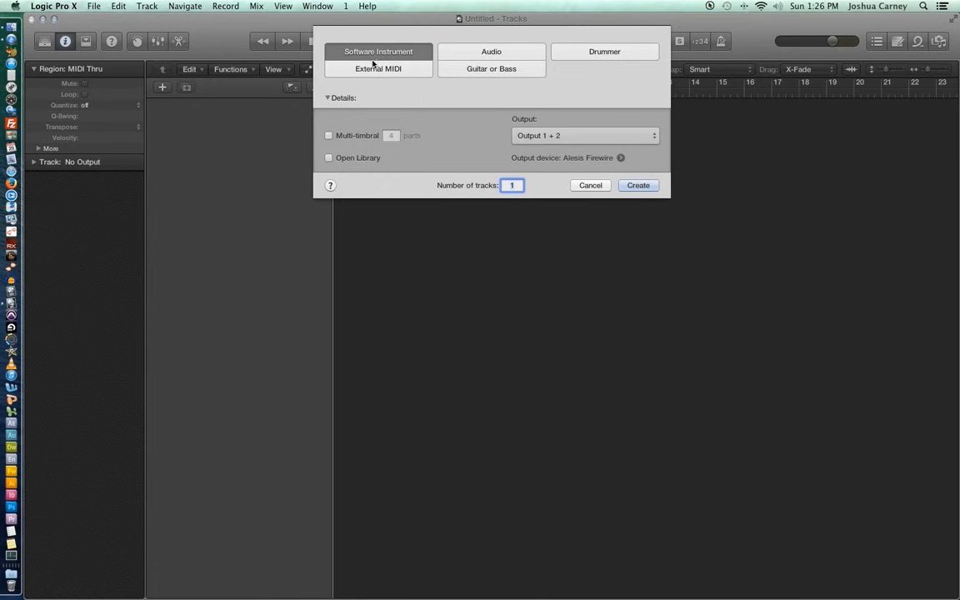
left_click(472, 55)
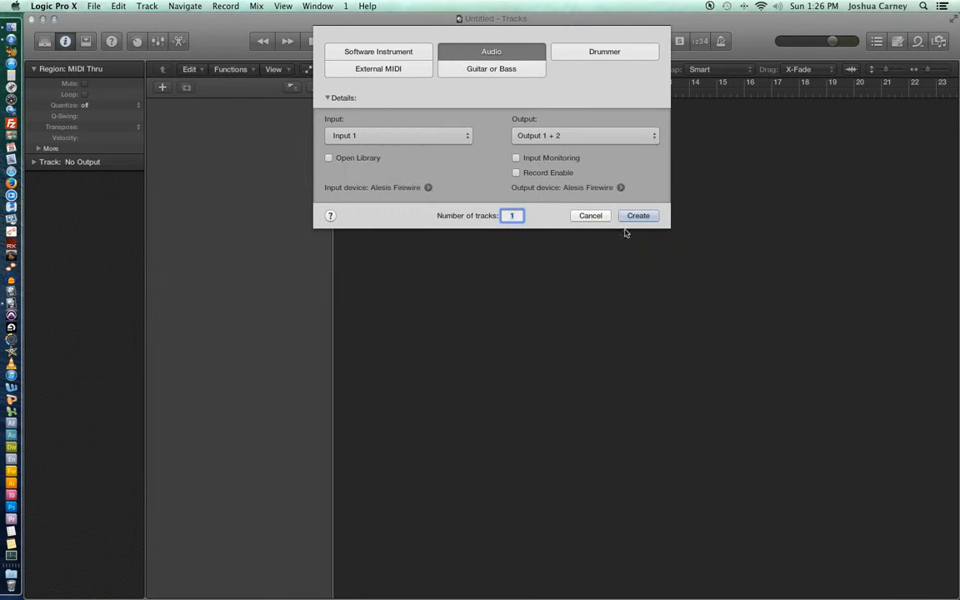
left_click(636, 217)
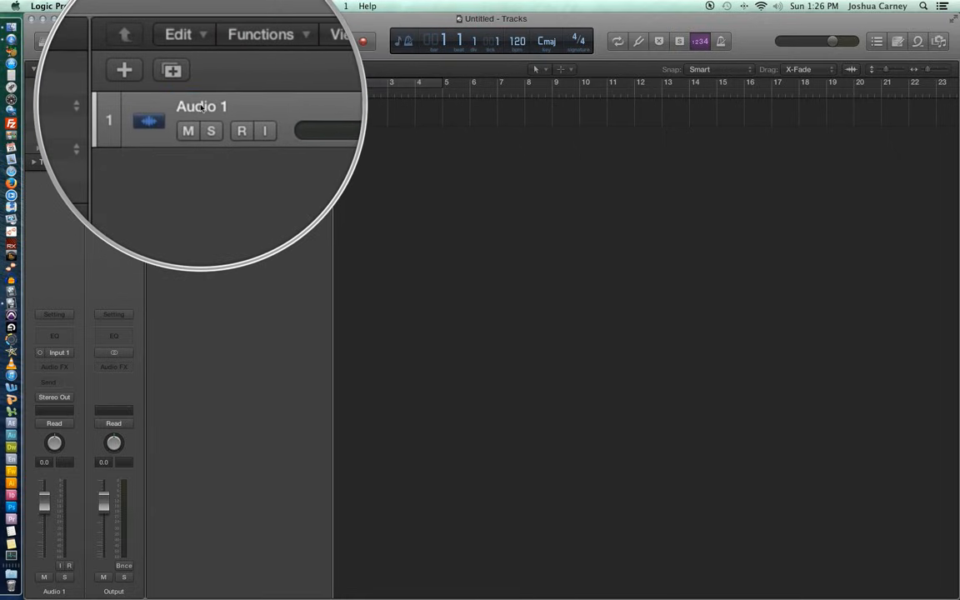
Rename the audio track Guitar and enlarge its track header in height and width
double_click(200, 107)
type("Guitar")
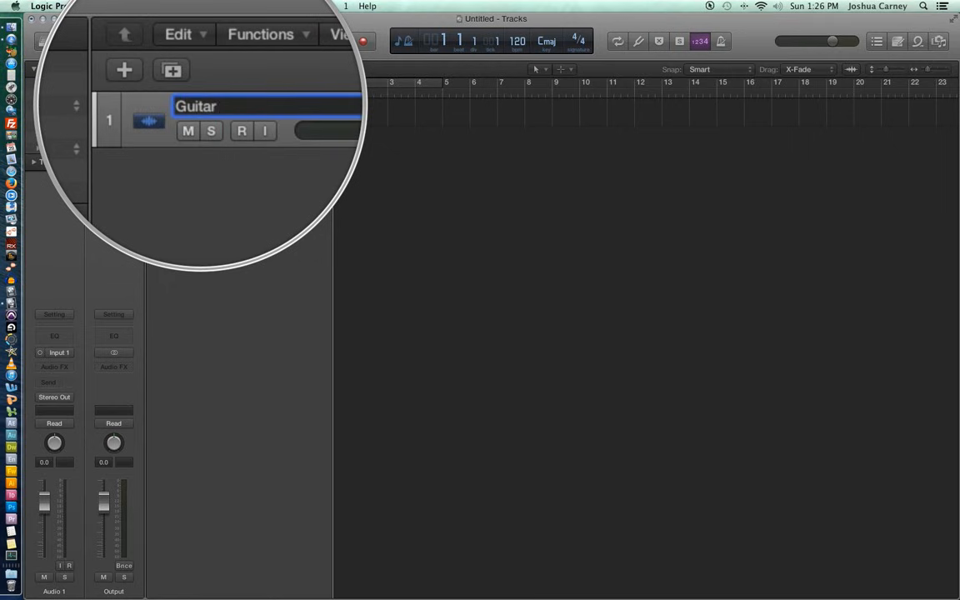
key("Return")
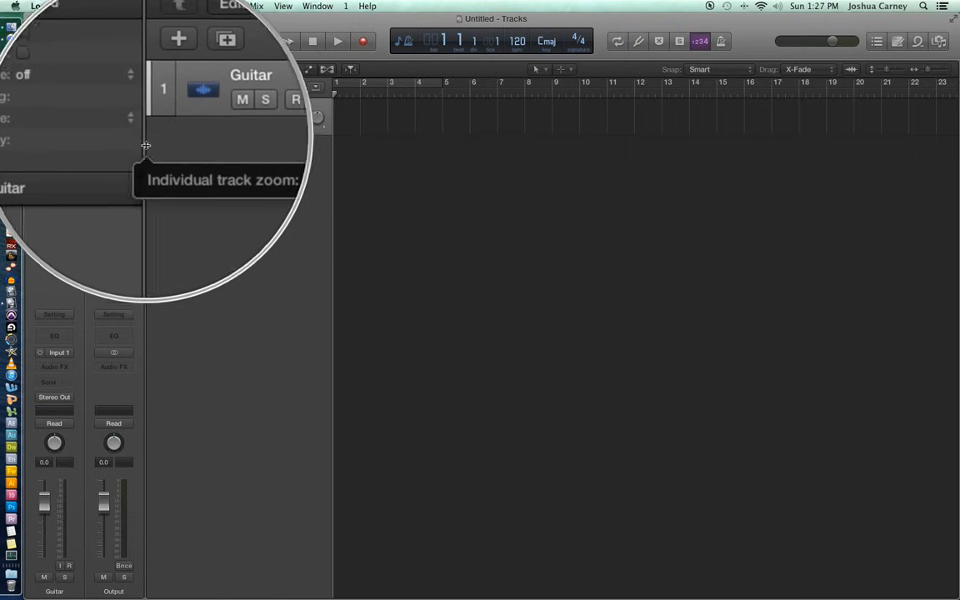
left_click_drag(145, 146, 193, 264)
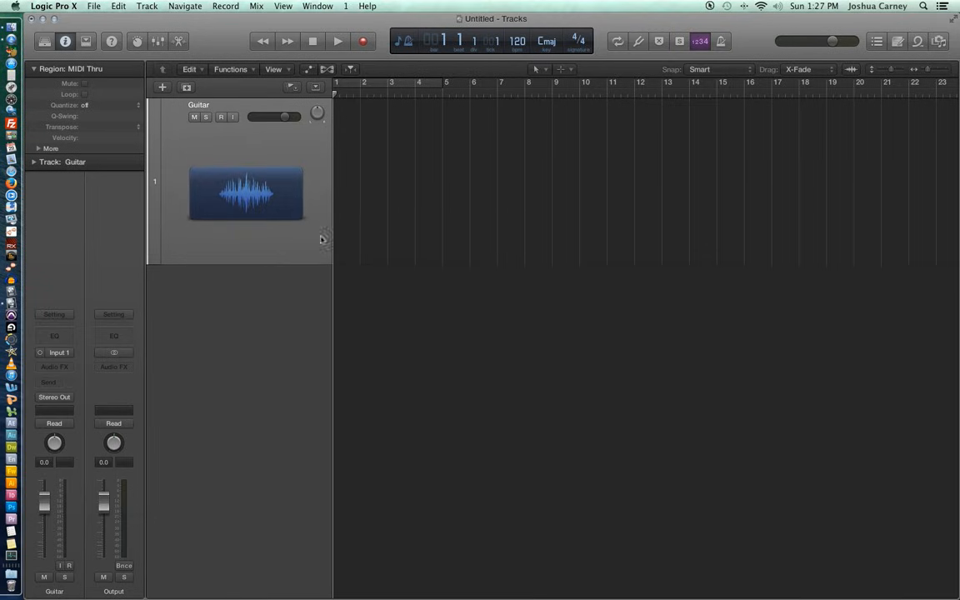
left_click_drag(332, 232, 345, 250)
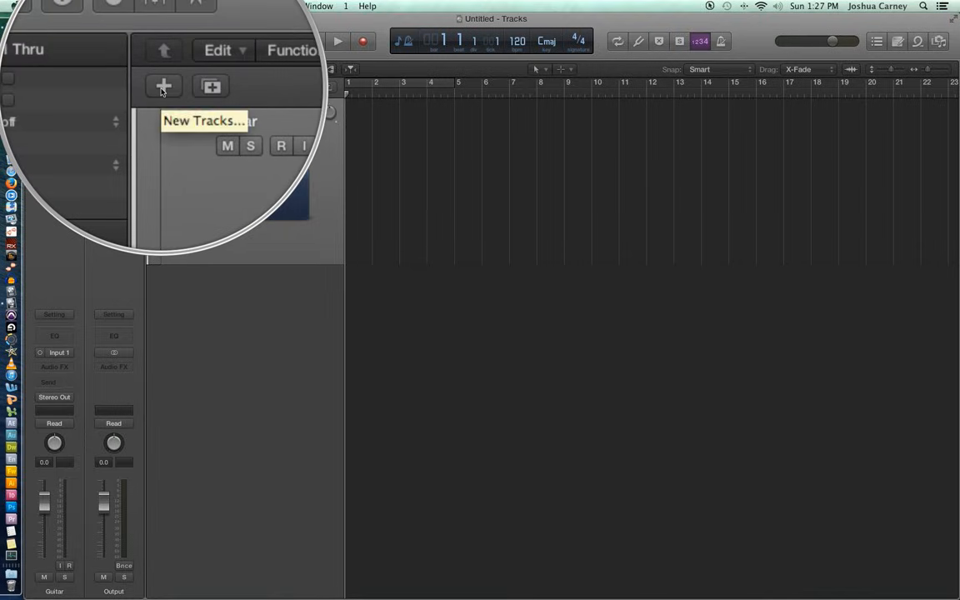
Add one software instrument track below the Guitar track and enlarge its height to match
left_click(163, 88)
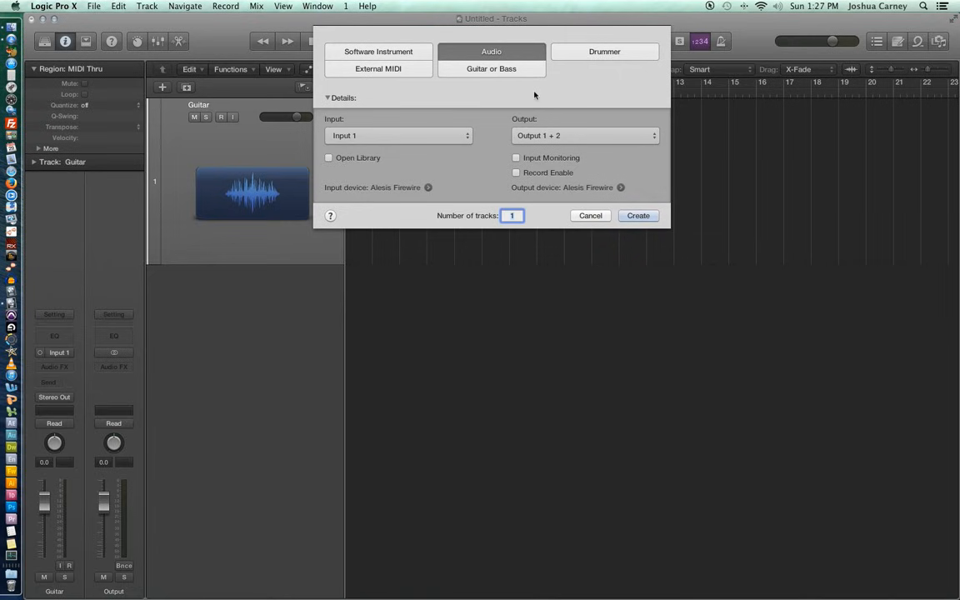
left_click(377, 53)
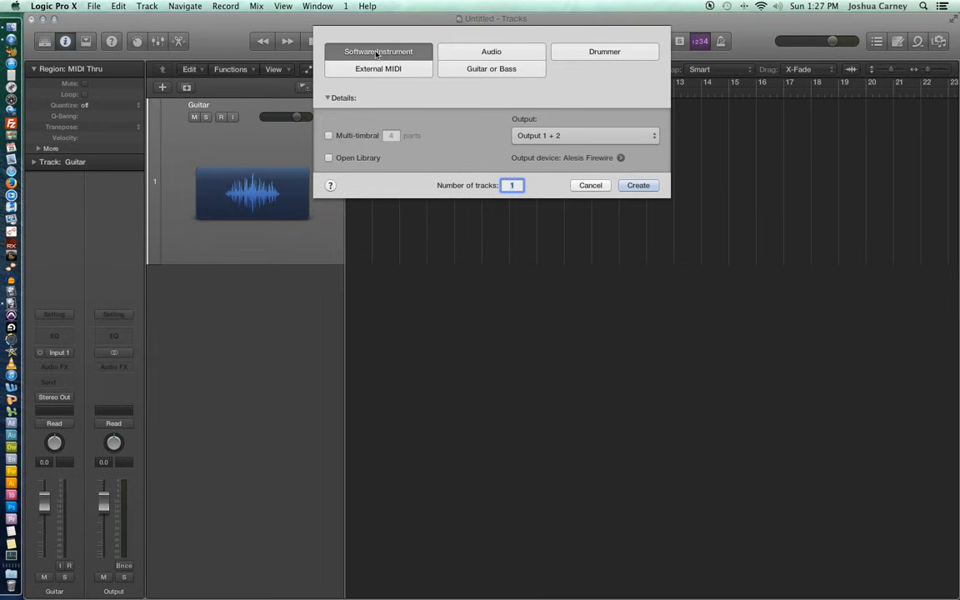
left_click(638, 186)
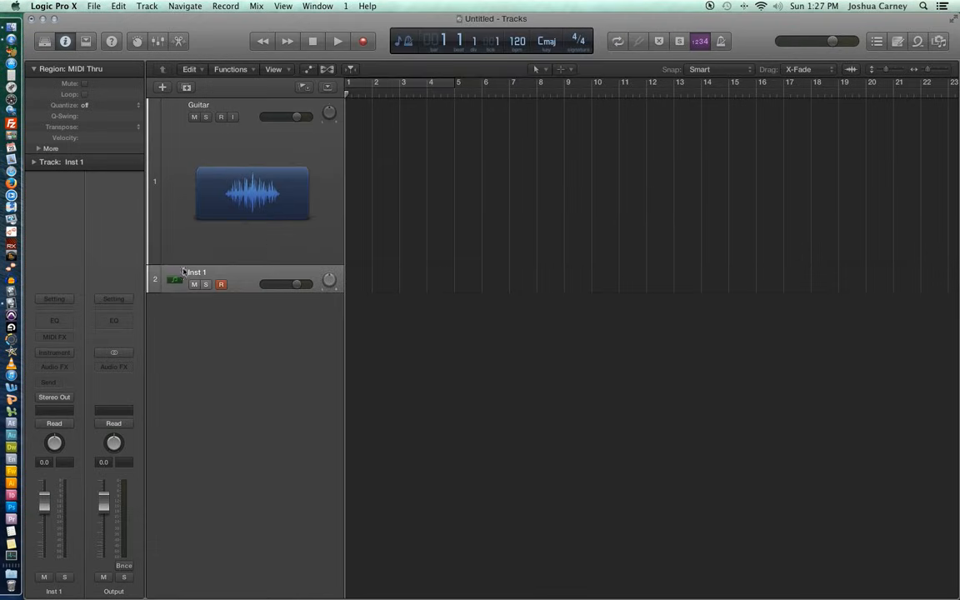
left_click_drag(166, 294, 179, 431)
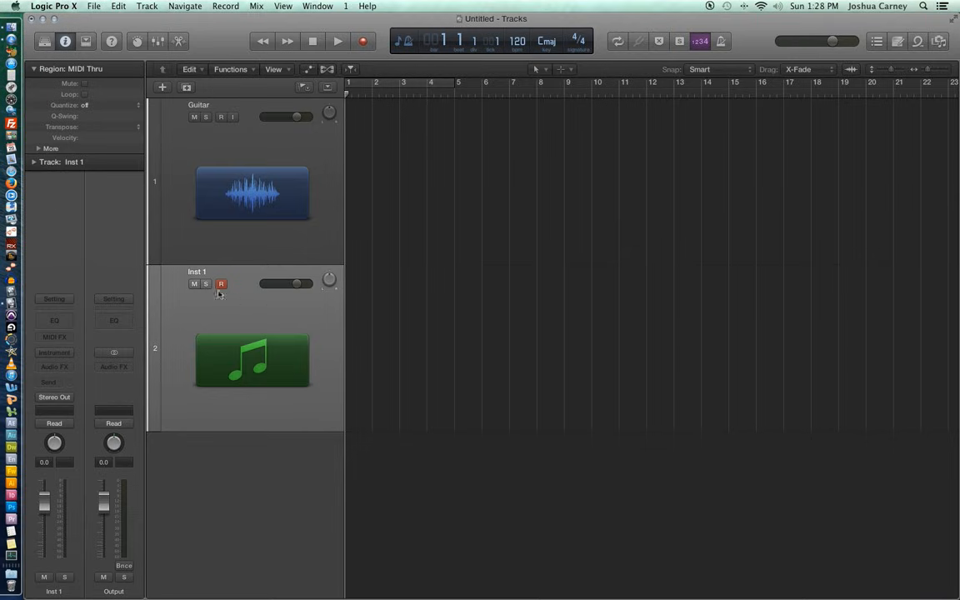
Rename the software instrument track Bass Guitar
double_click(197, 271)
type("B")
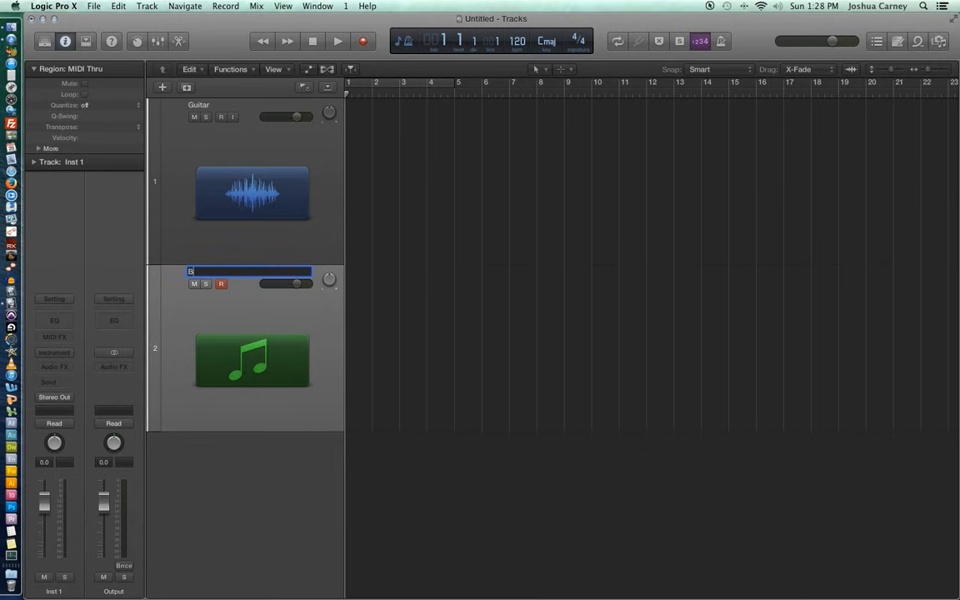
type("ass Guitar")
key("Return")
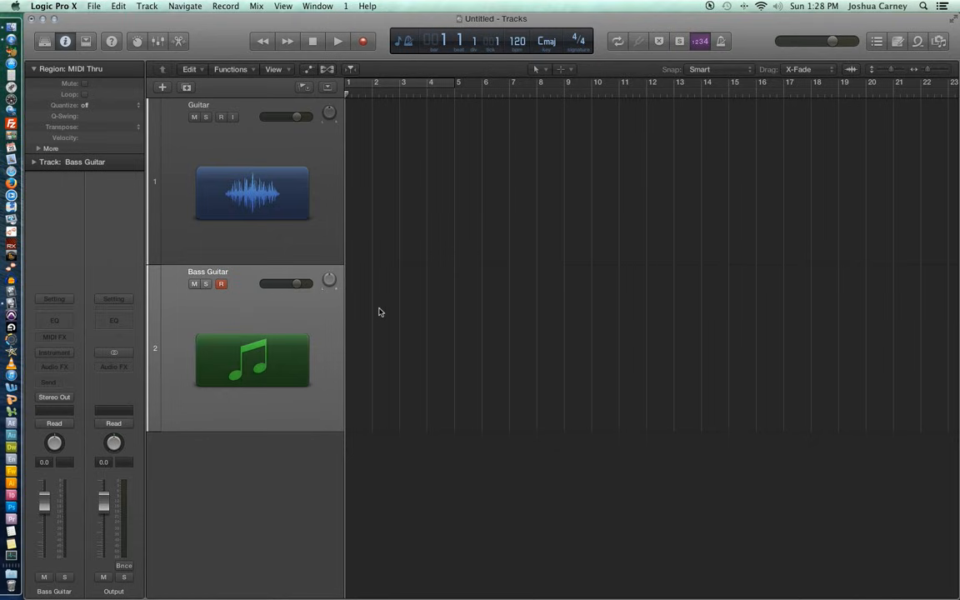
Select the Guitar track and open the audio device preferences, placing the window fully in view
left_click(314, 230)
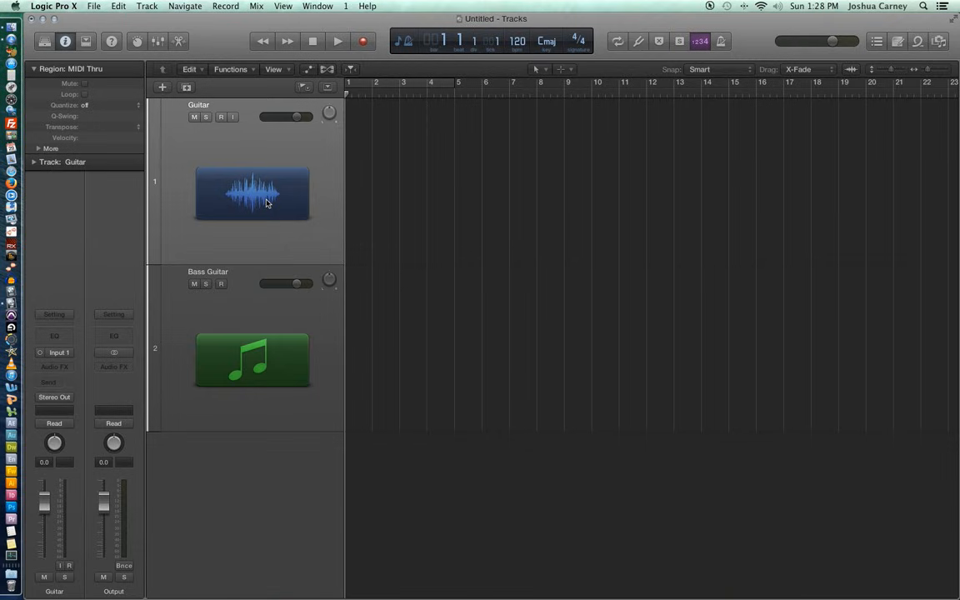
left_click(52, 7)
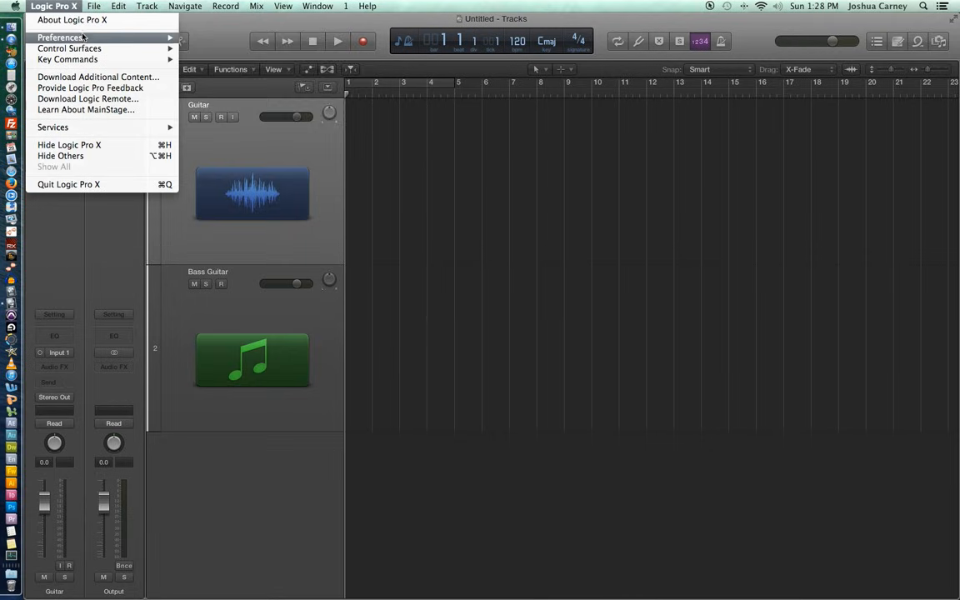
mouse_move(77, 37)
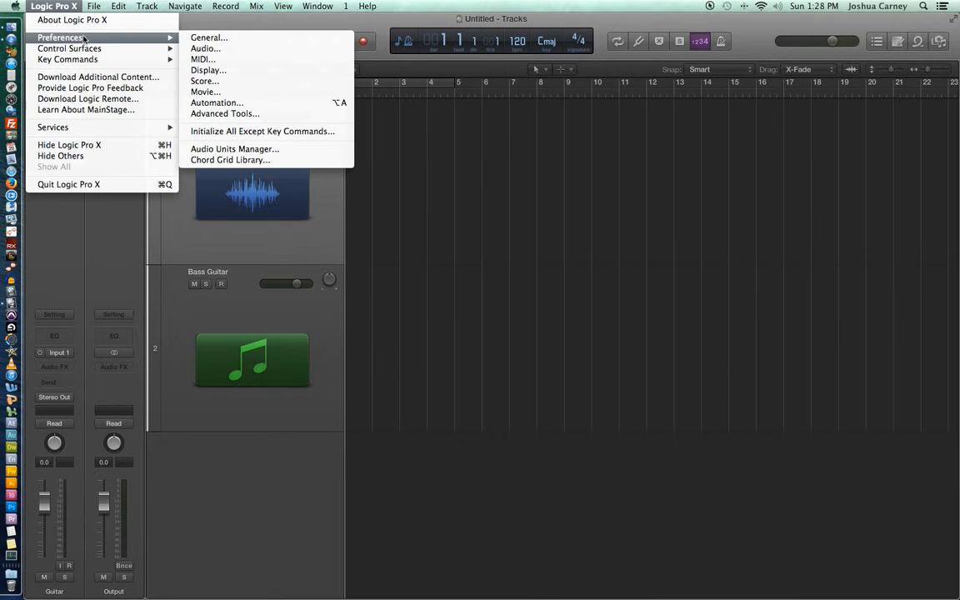
left_click(239, 50)
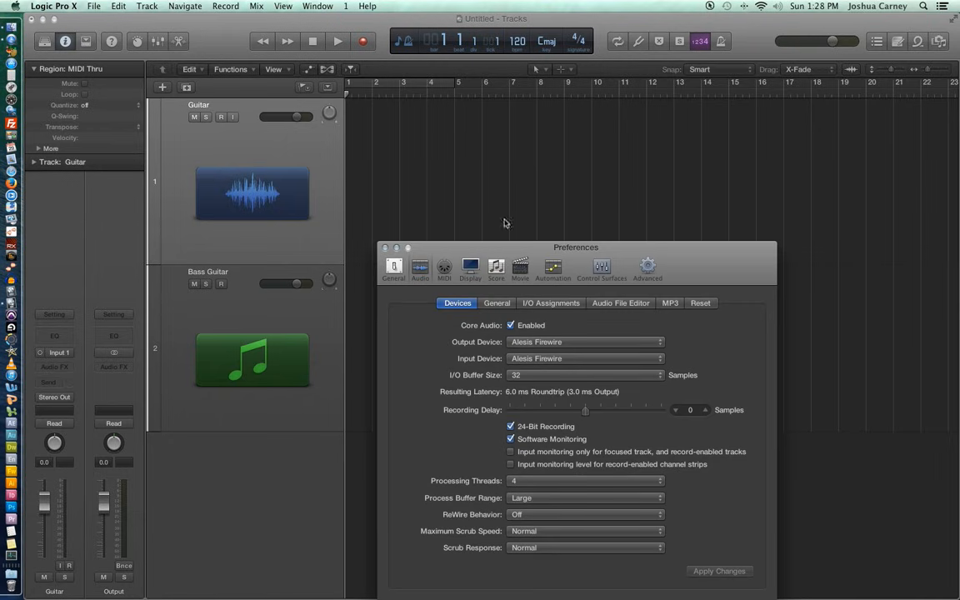
left_click_drag(495, 243, 448, 156)
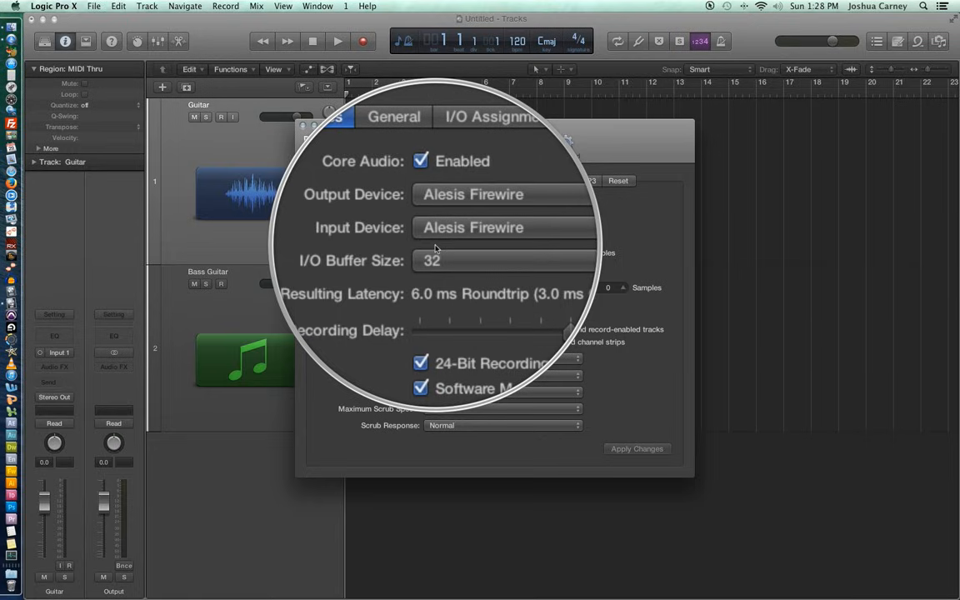
Set the output device to Built-in Output and the input device to Built-in Input
left_click(426, 219)
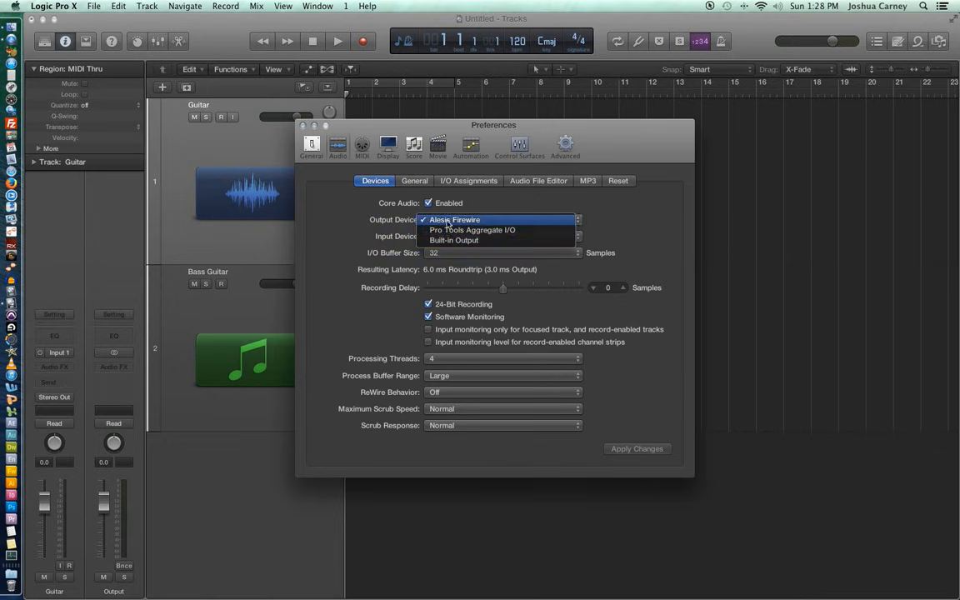
left_click(467, 240)
left_click(475, 236)
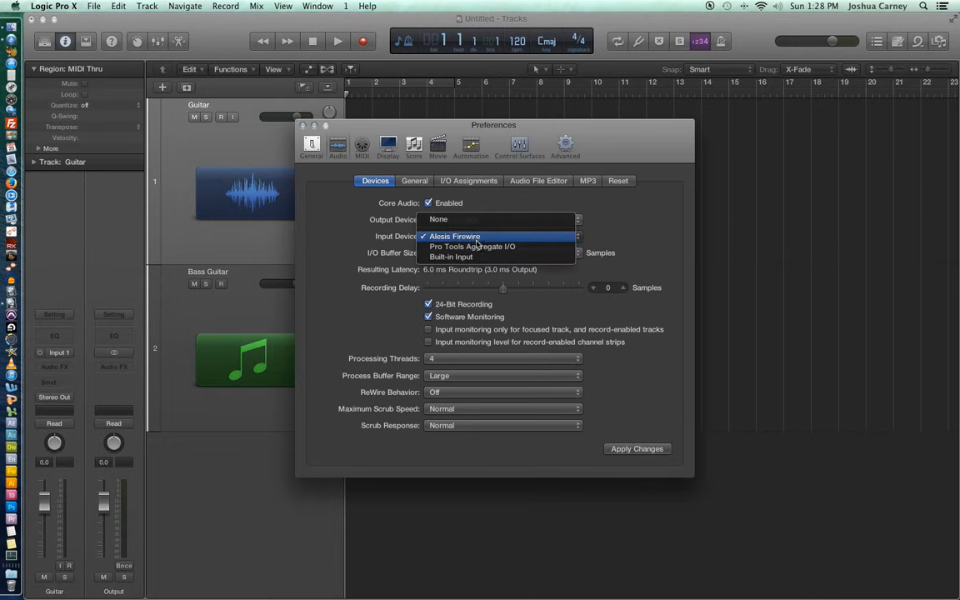
left_click(477, 257)
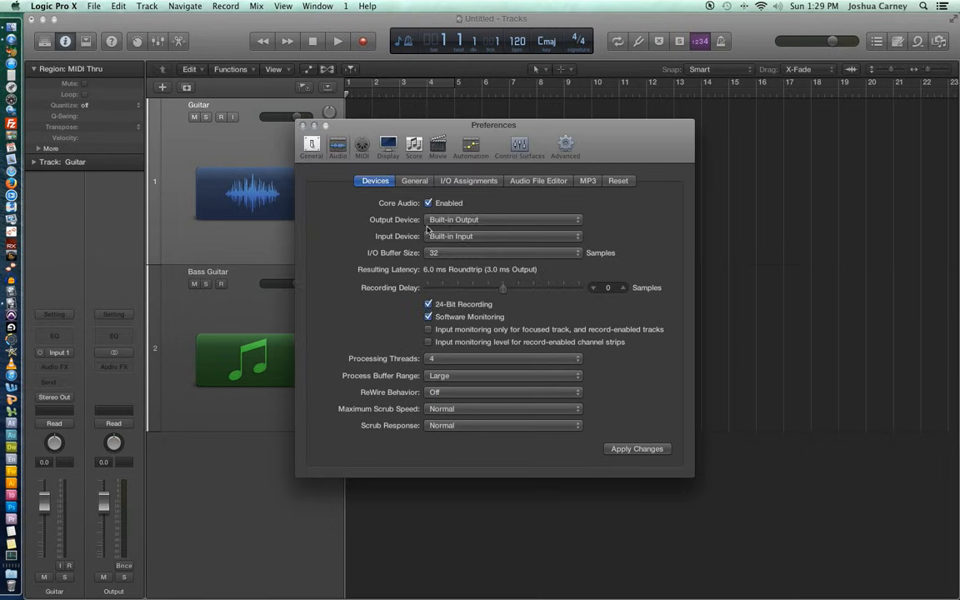
Set both the input device and the output device to Alesis Firewire
left_click(489, 236)
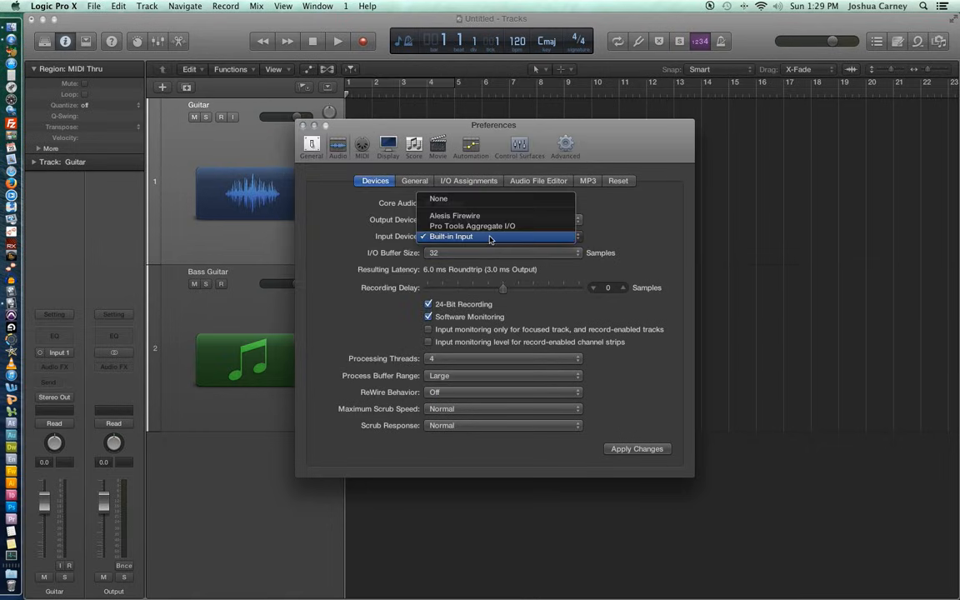
left_click(492, 216)
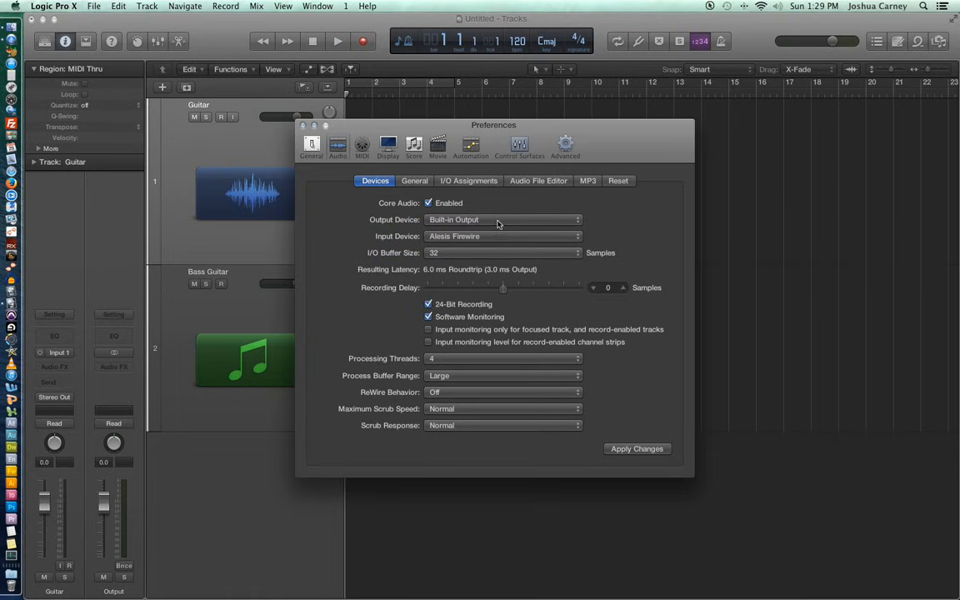
left_click(492, 221)
left_click(491, 202)
Choose an I/O buffer size of 32 samples, apply the audio device settings and close the preferences
left_click(484, 255)
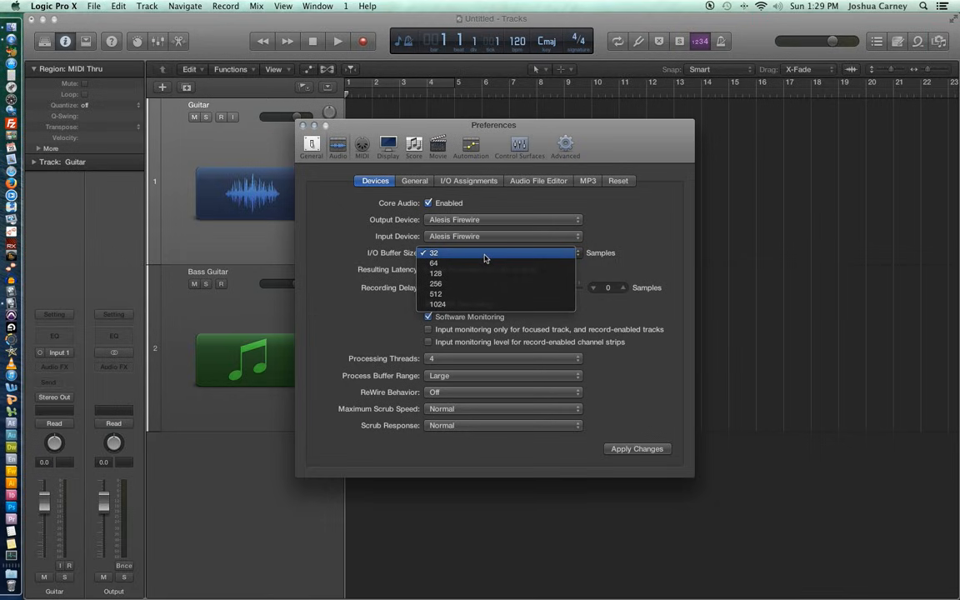
left_click(485, 255)
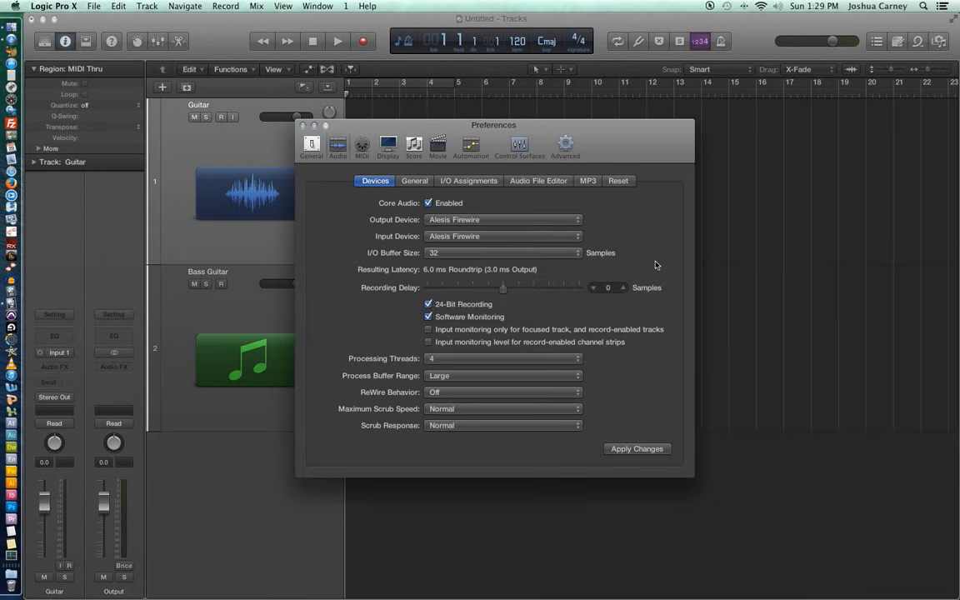
left_click(623, 450)
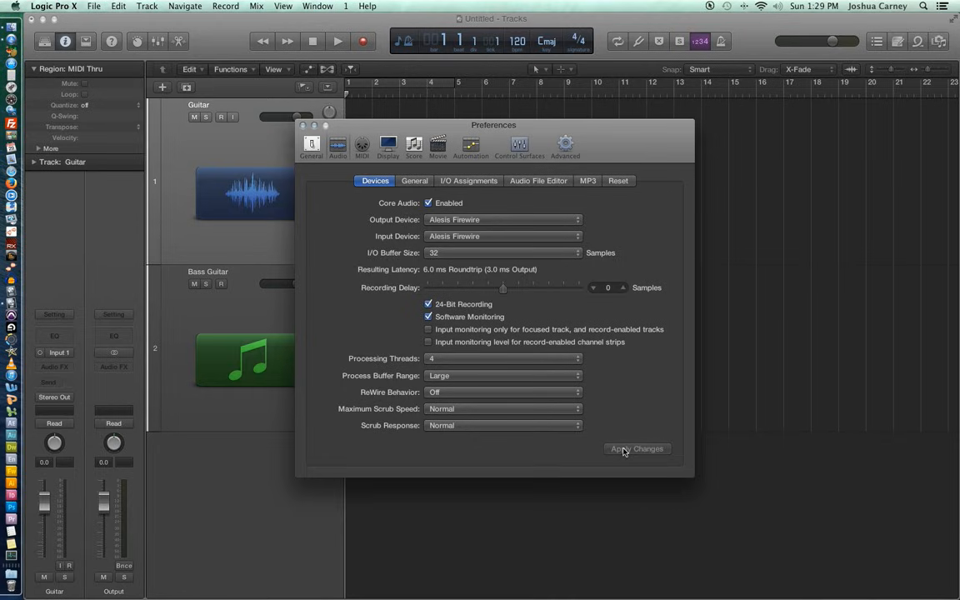
left_click(304, 125)
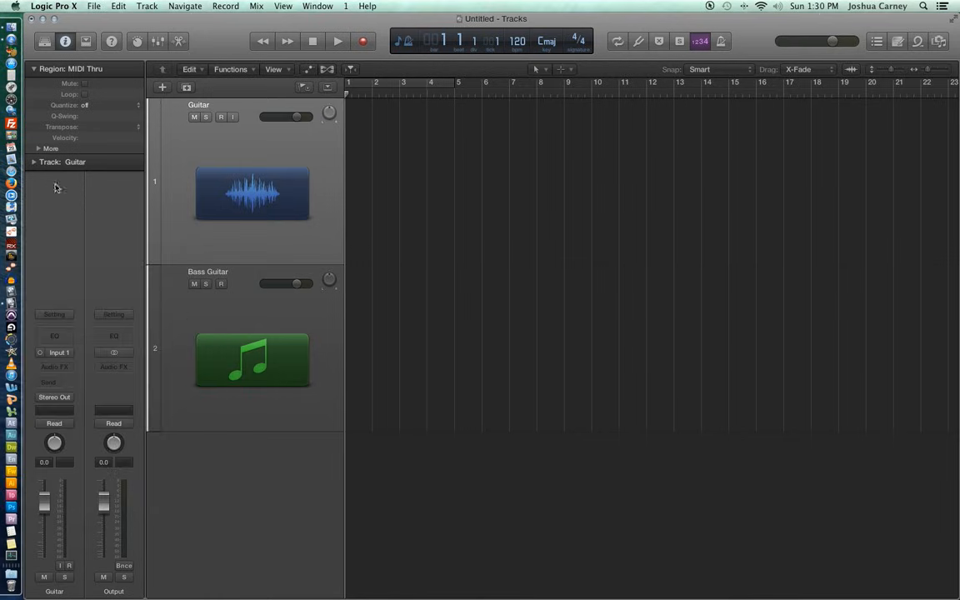
Switch input monitoring on the Guitar track on and off again
left_click(232, 118)
left_click(233, 119)
Apply the Dangerous Distort channel strip setting from the legacy Logic Distort Dry (Amp) presets to the Guitar track and audition it with input monitoring
left_click(49, 316)
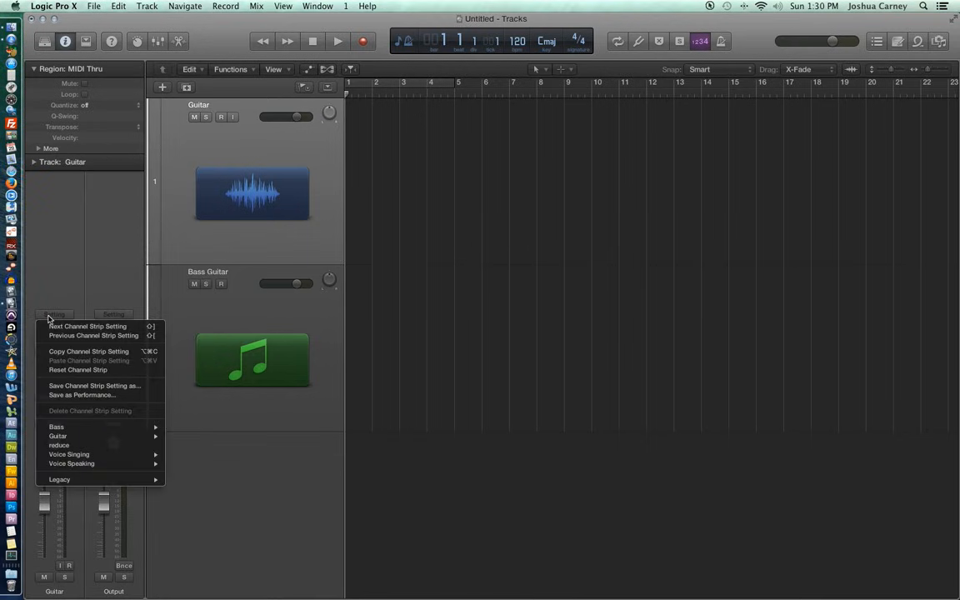
mouse_move(97, 427)
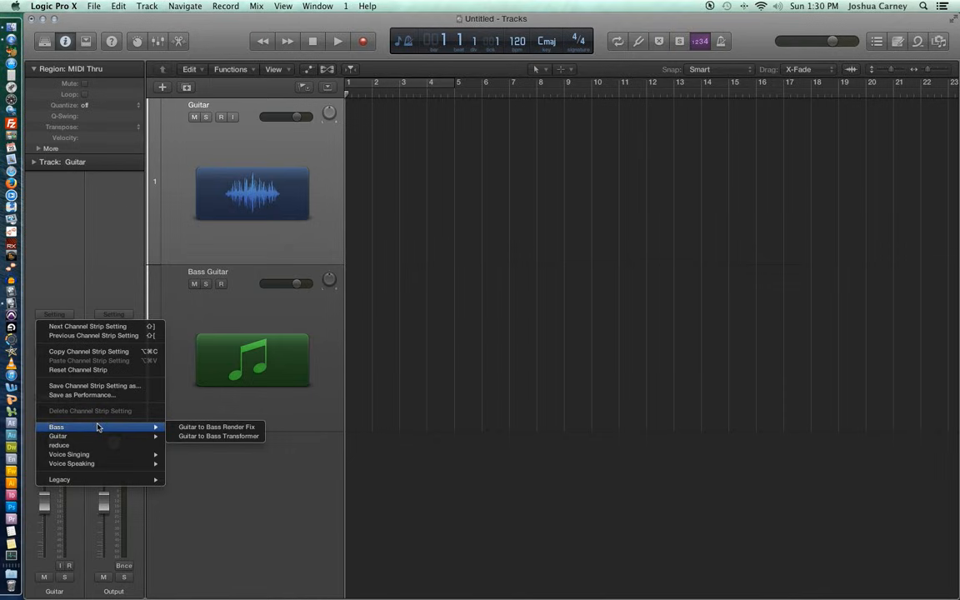
mouse_move(97, 480)
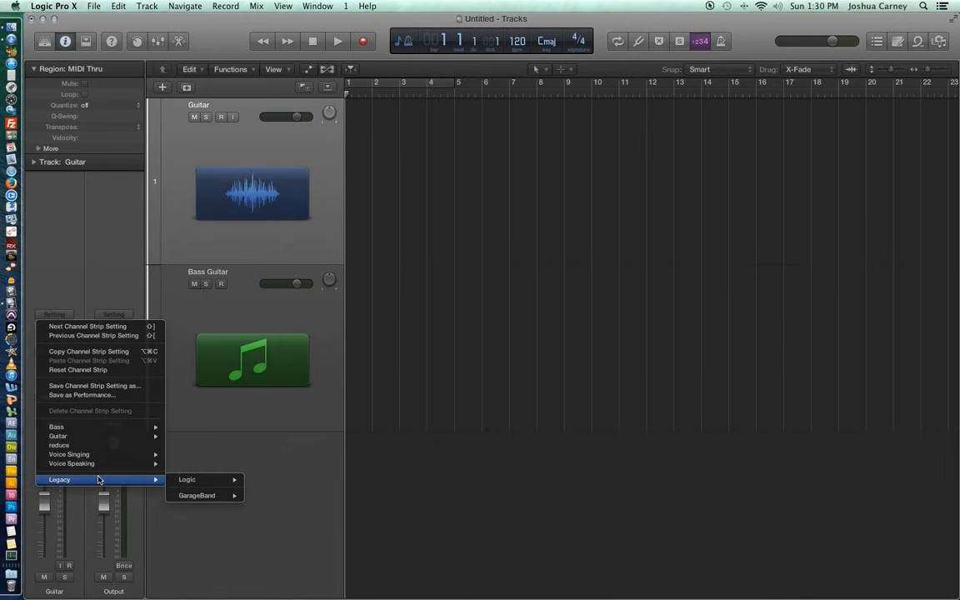
mouse_move(209, 483)
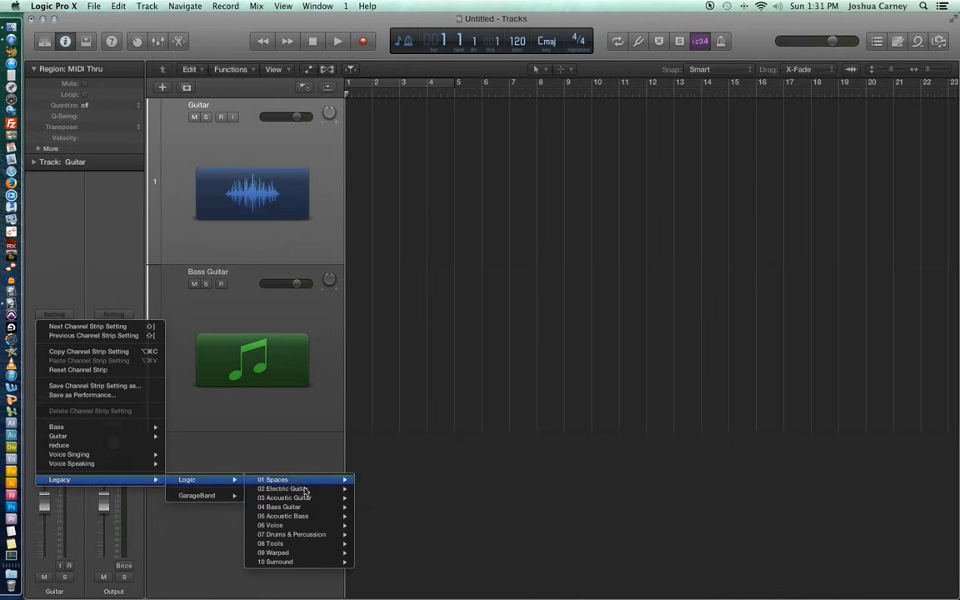
mouse_move(315, 490)
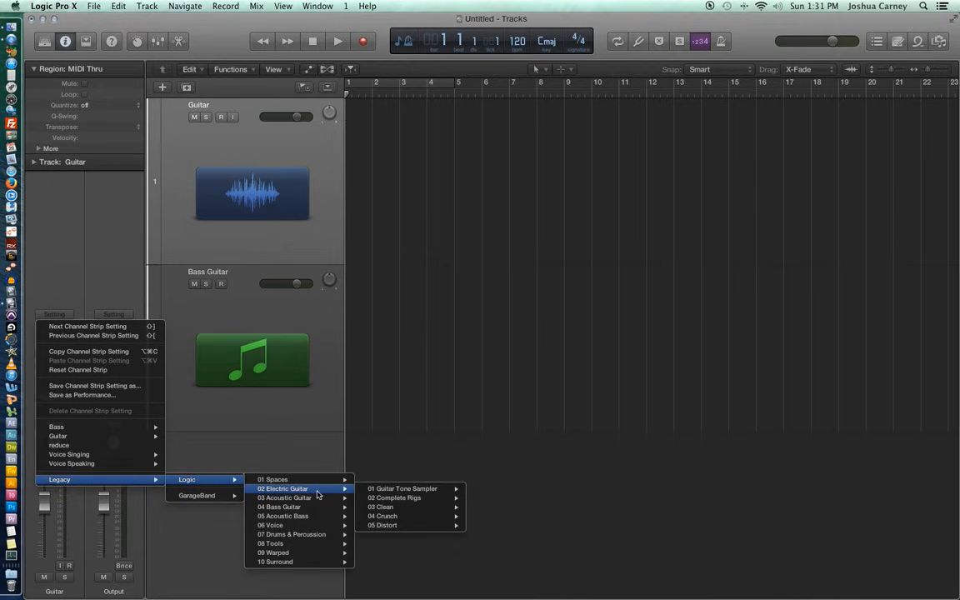
mouse_move(422, 531)
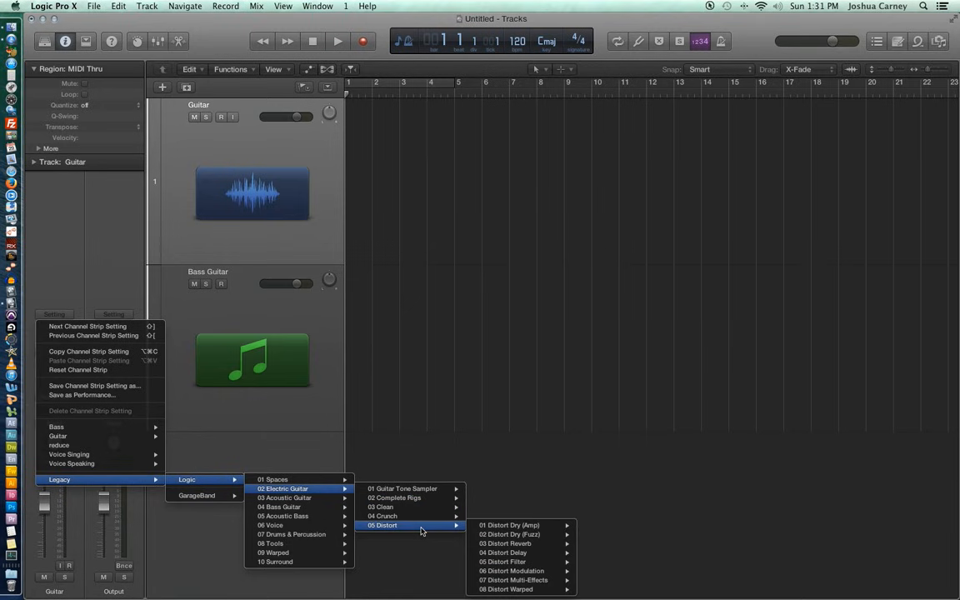
mouse_move(509, 528)
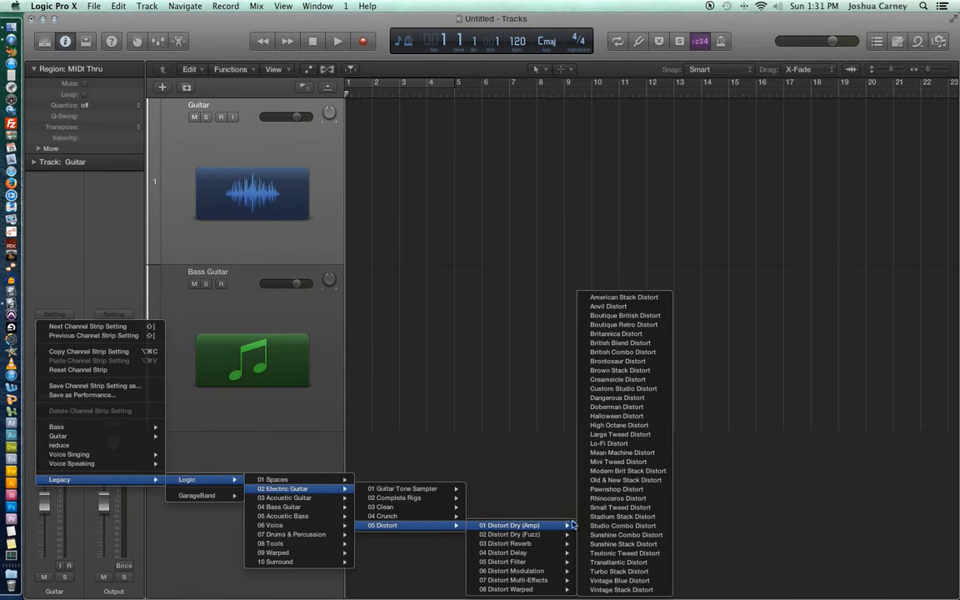
left_click(657, 400)
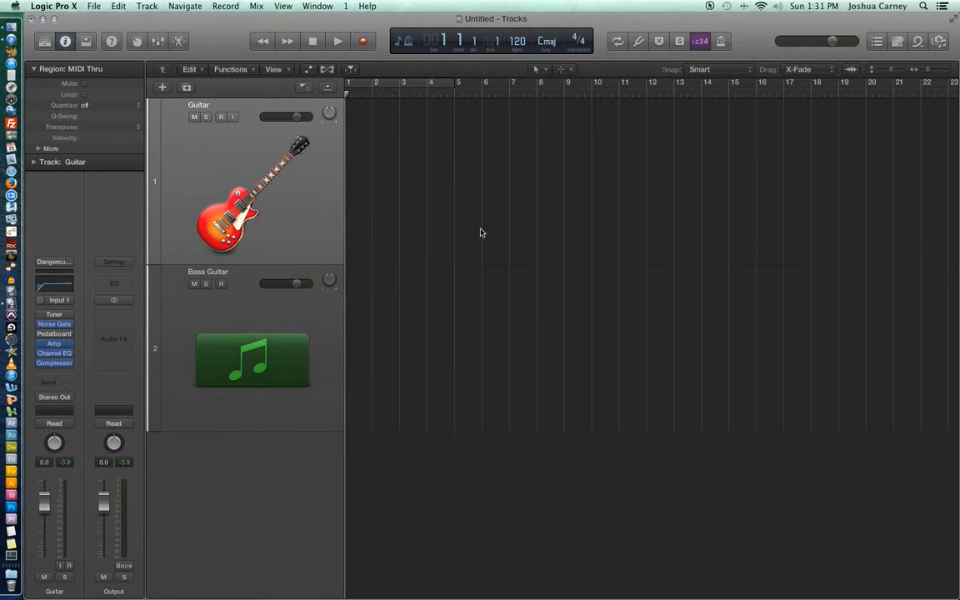
left_click(233, 117)
left_click(233, 118)
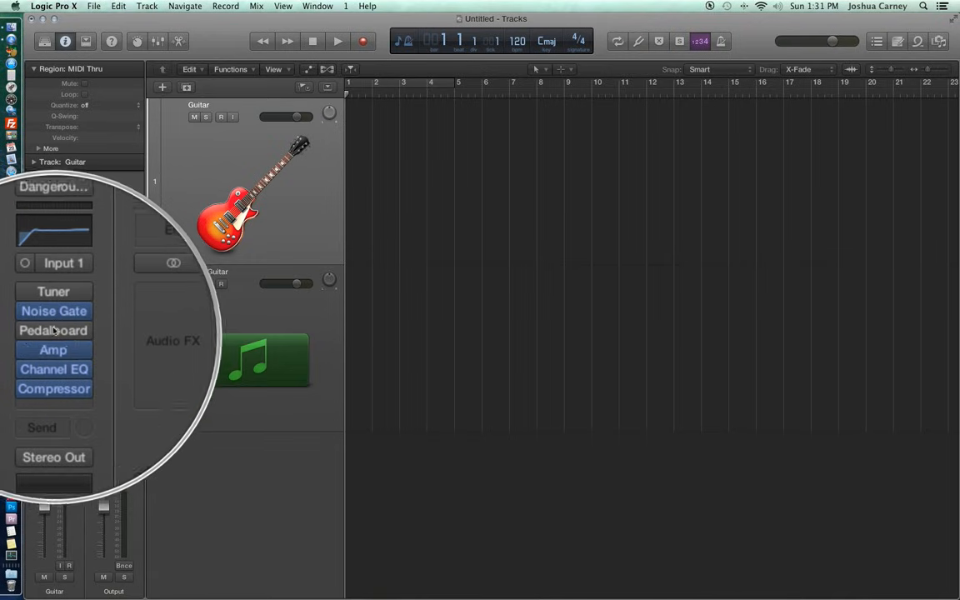
Turn on the Guitar track's Tuner, check the guitar's tuning with input monitoring enabled, and close the Tuner
left_click(39, 315)
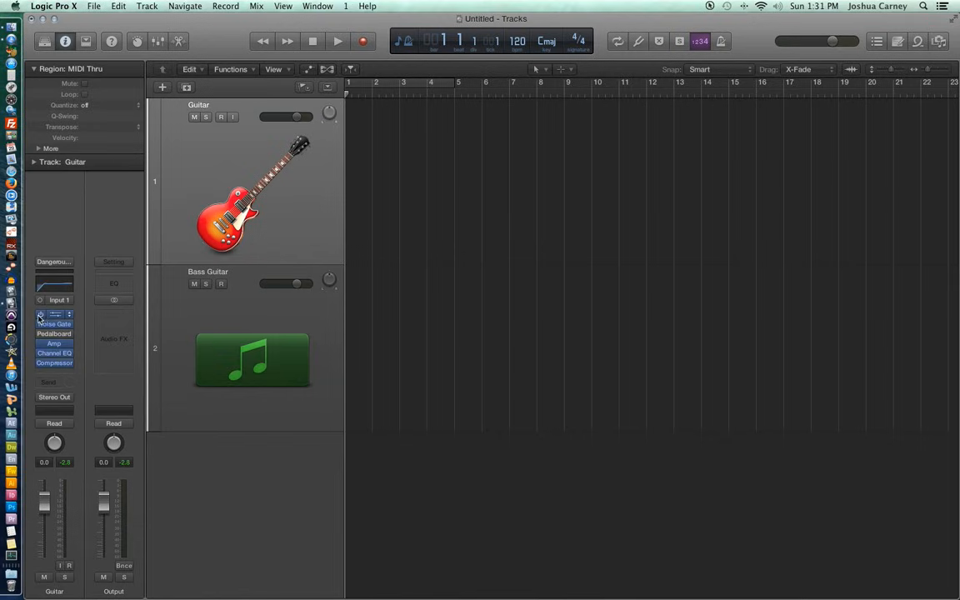
left_click(54, 315)
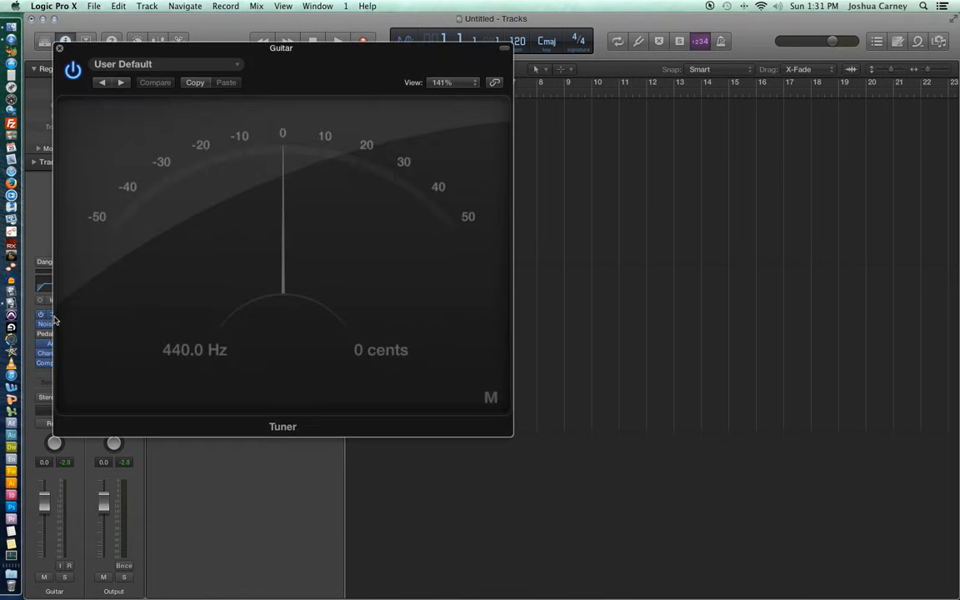
left_click_drag(260, 46, 553, 112)
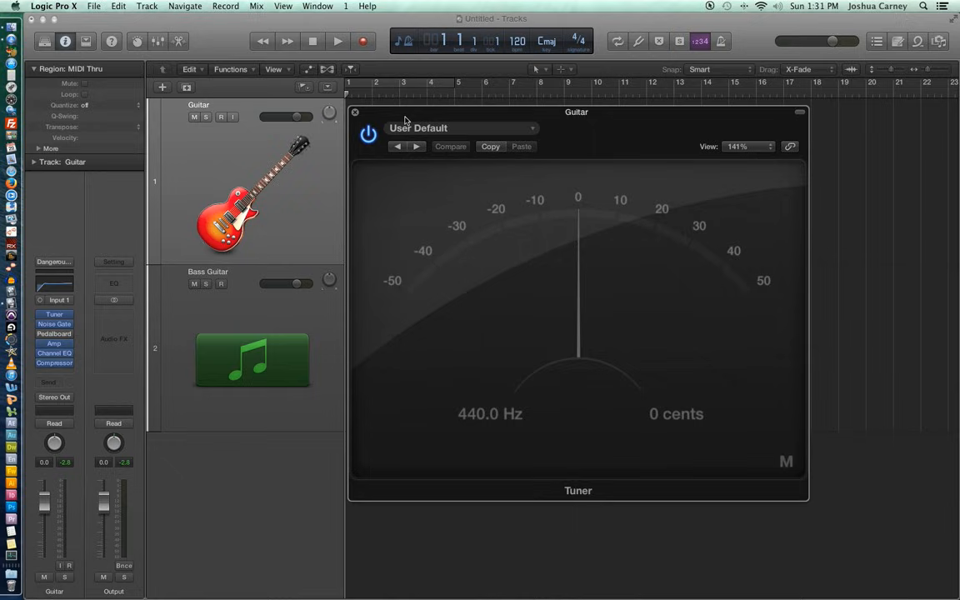
left_click(234, 117)
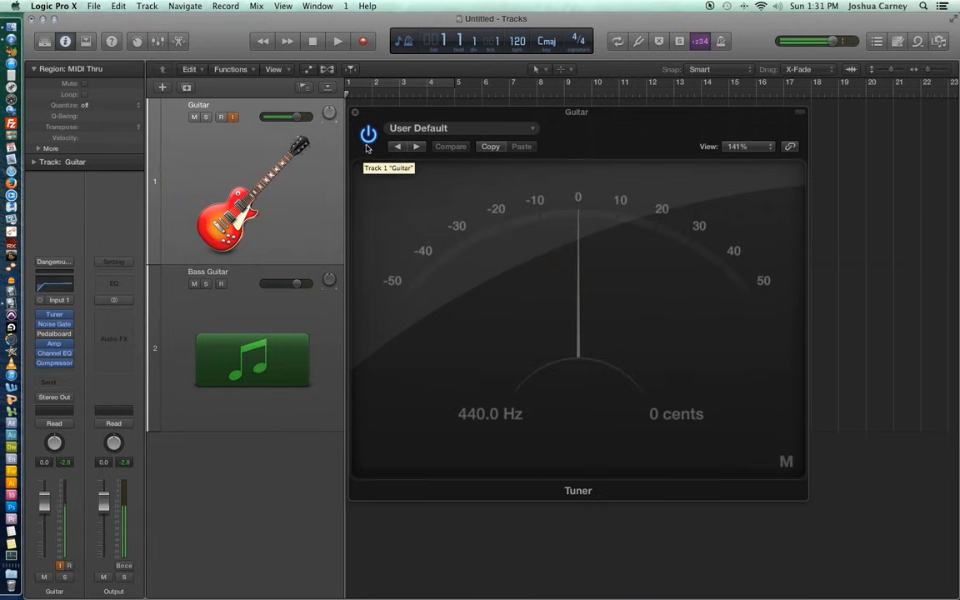
left_click(356, 113)
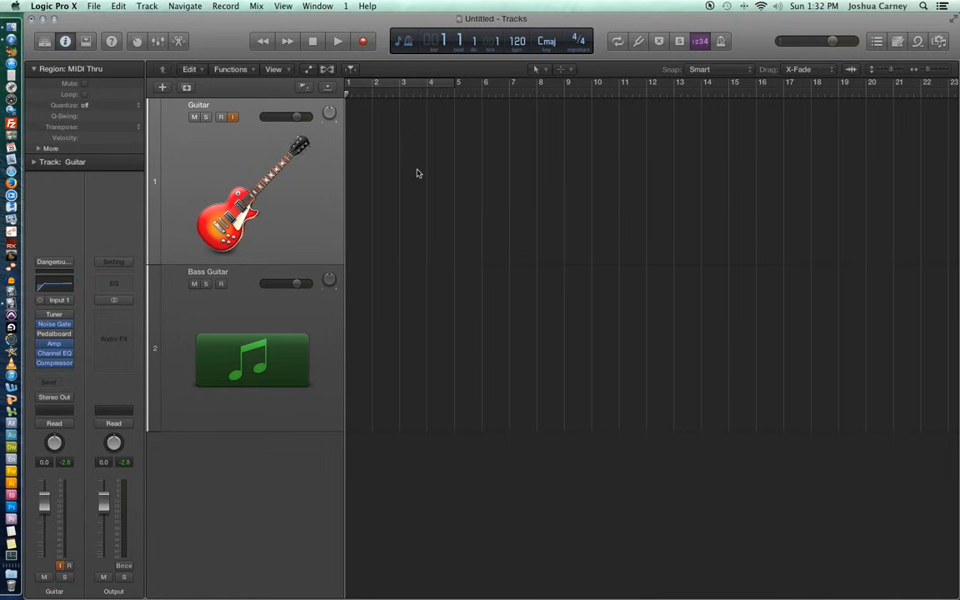
Switch off input monitoring on the Guitar track and arm the track for recording
left_click(232, 118)
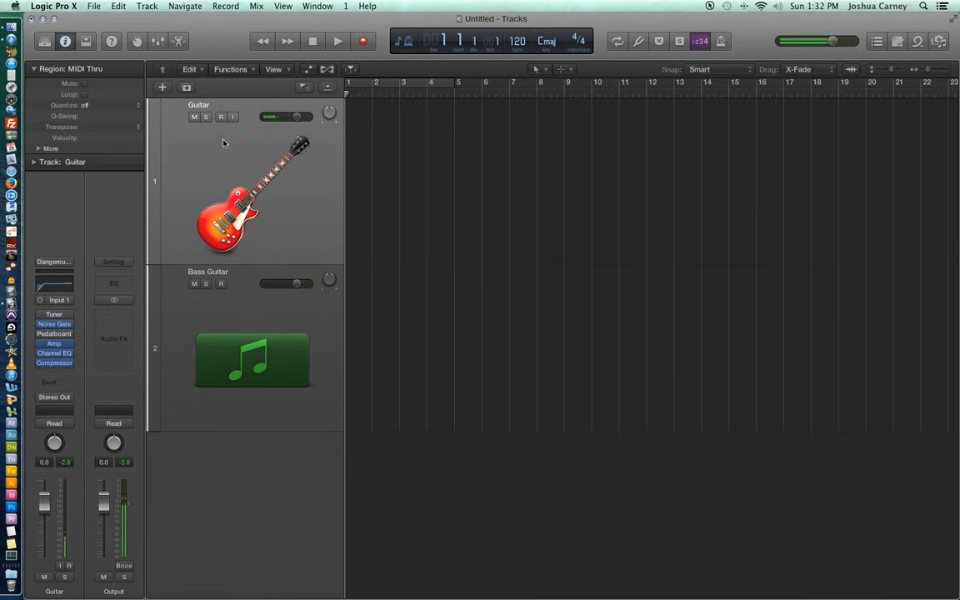
left_click(221, 118)
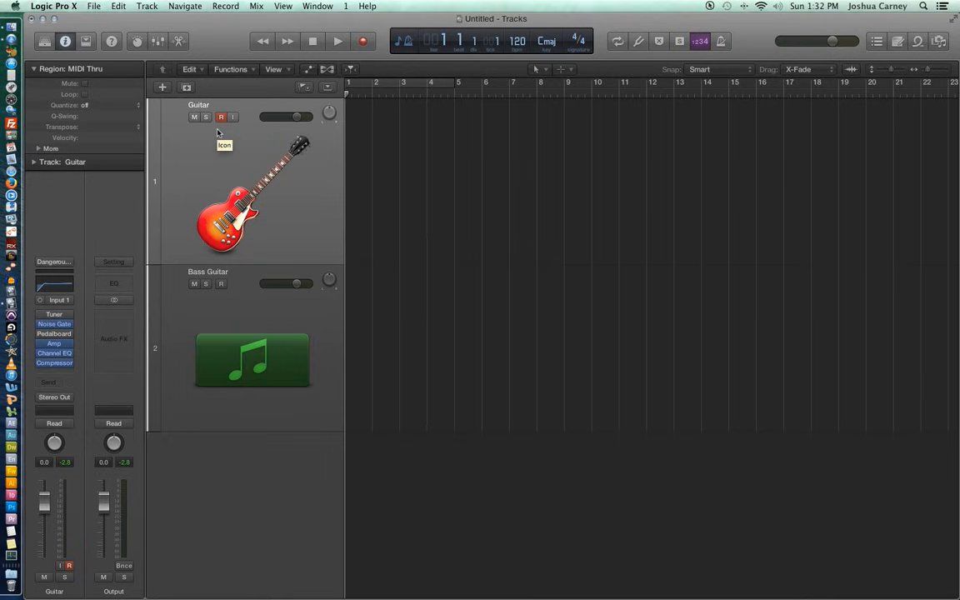
Record a short test take of about two bars on the Guitar track and delete it
key("r")
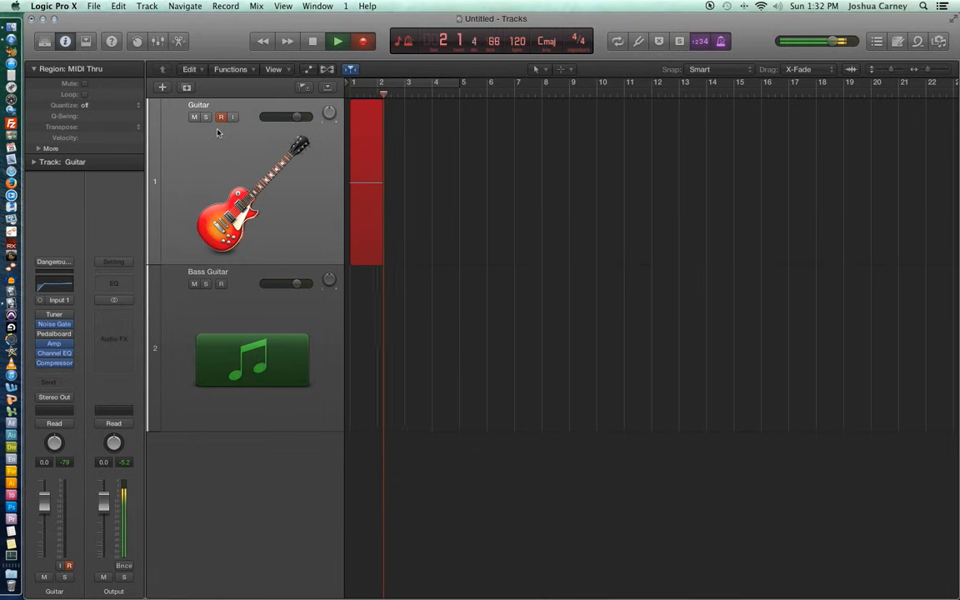
key("space")
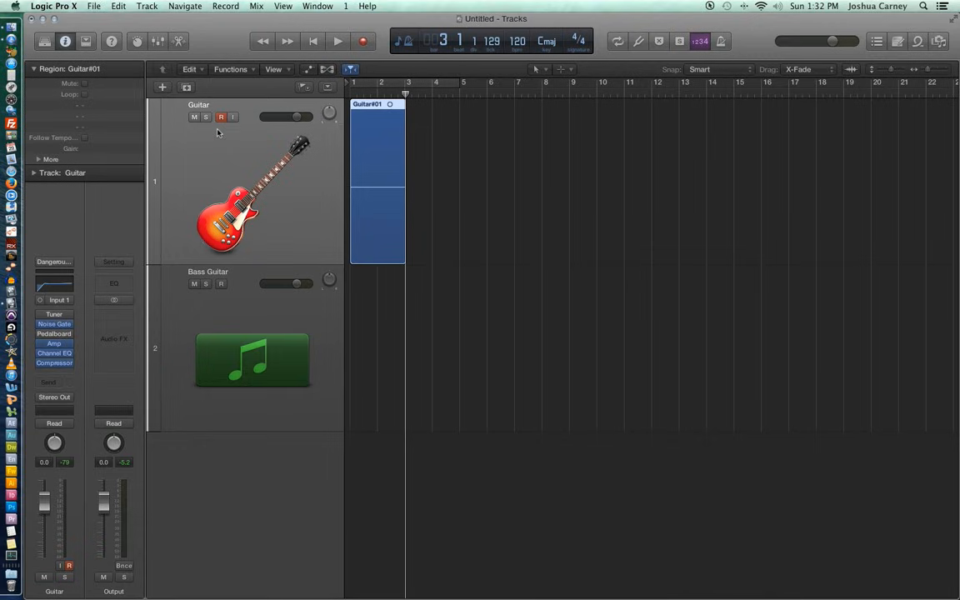
key("Delete")
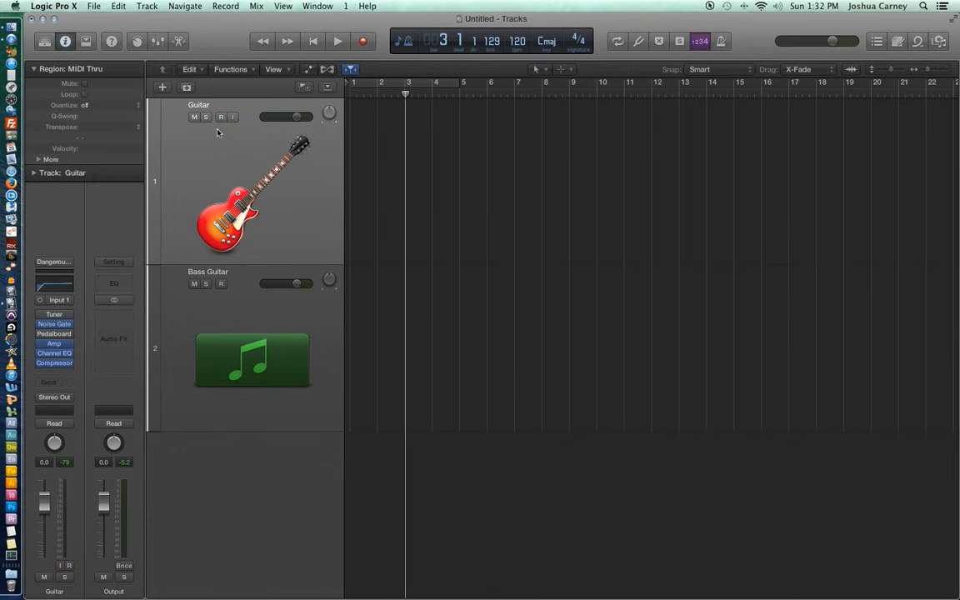
Set the project tempo to 100 BPM
double_click(516, 39)
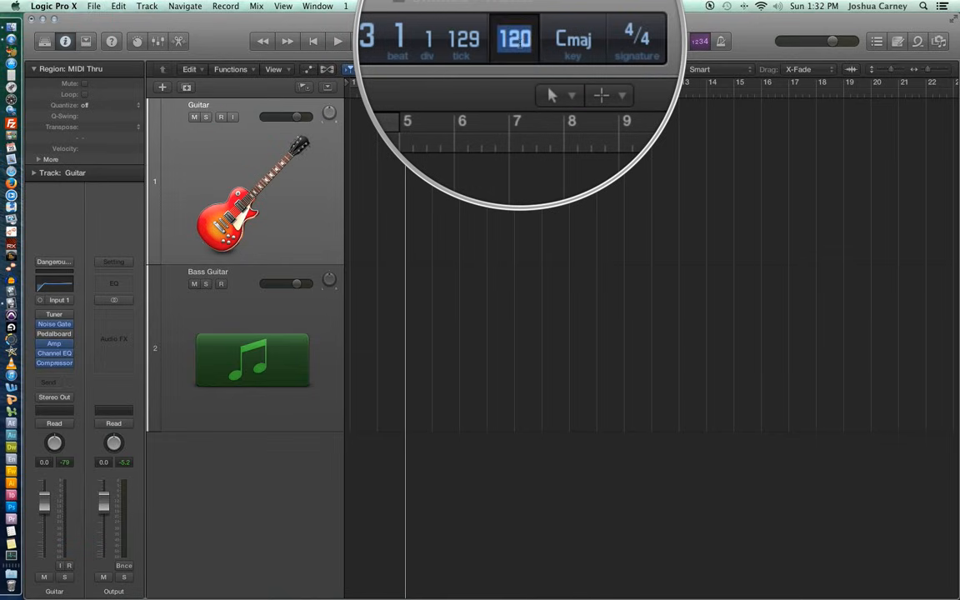
type("100")
key("Return")
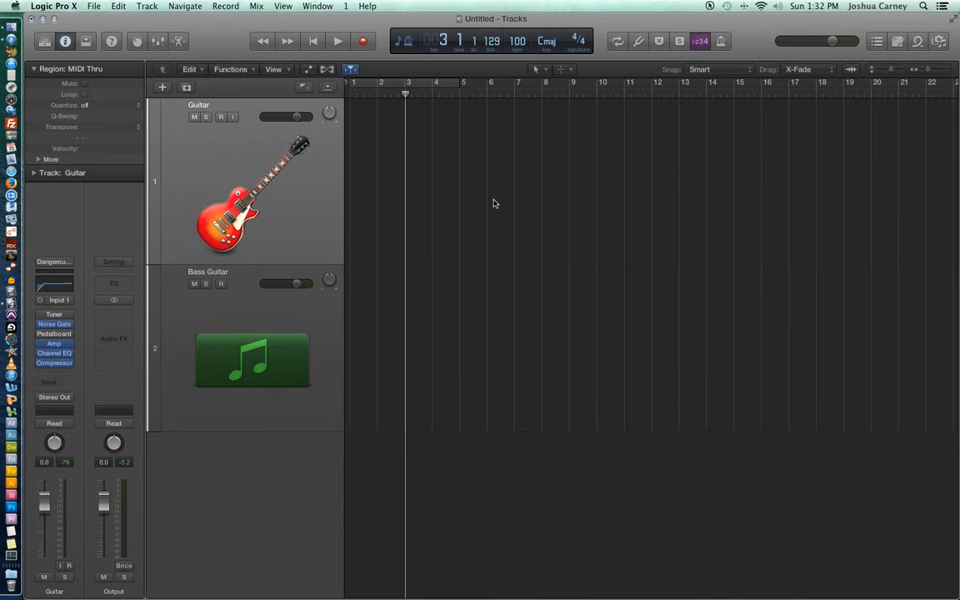
Record a guitar take of about ten bars on the Guitar track from the start of the project
key("Return")
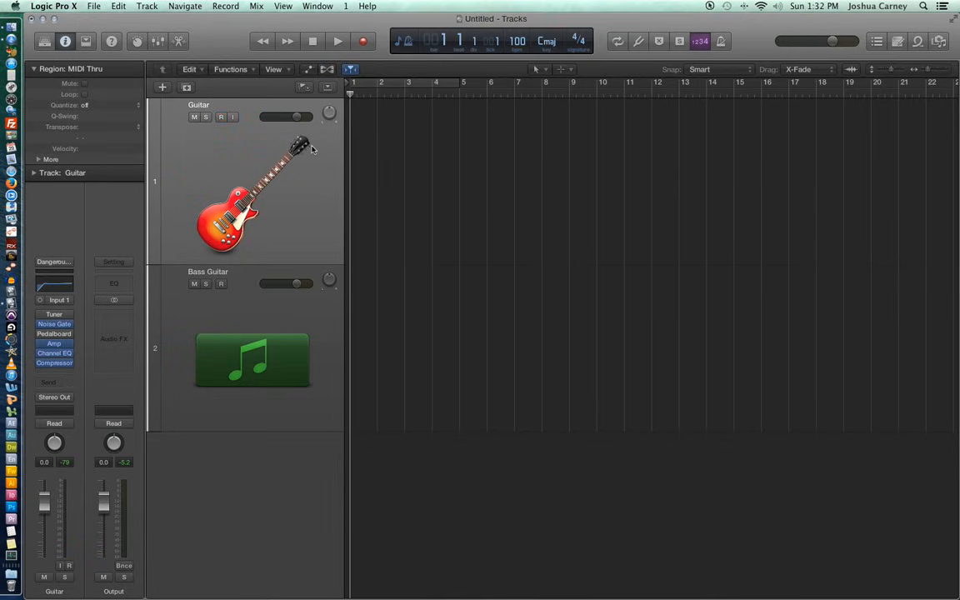
key("r")
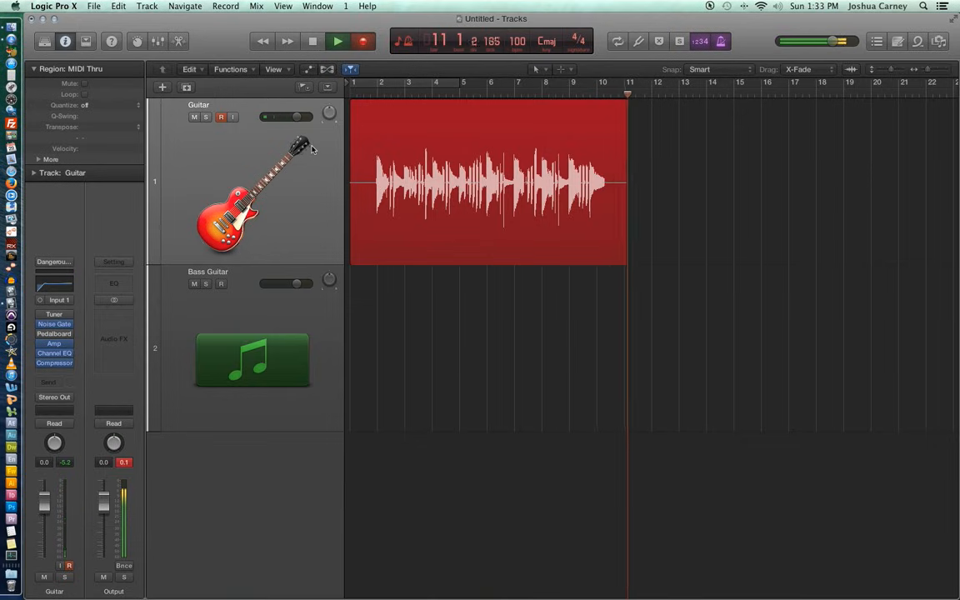
key("space")
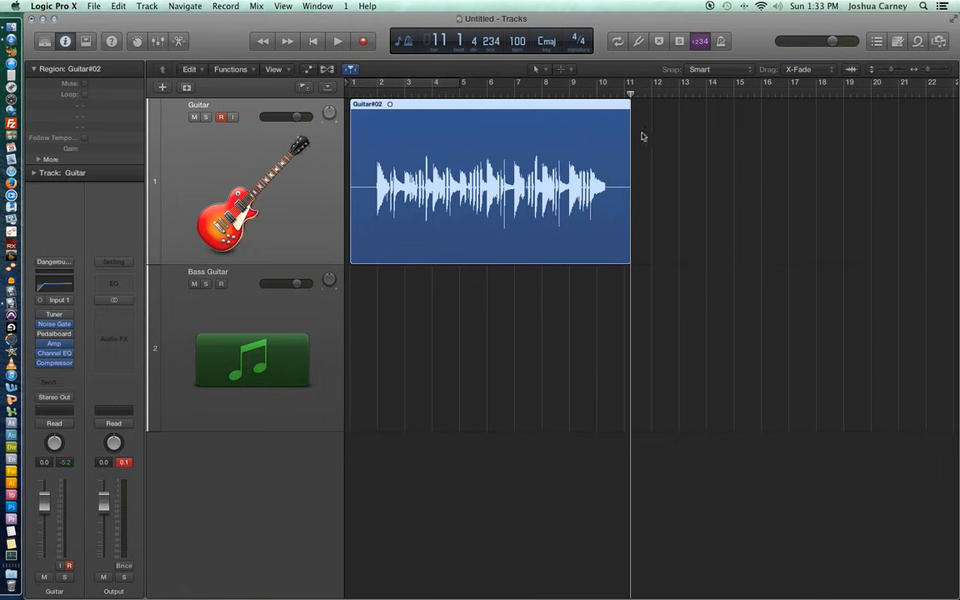
Move the playhead to bar 5 and to bar 6, returning it to the project start each time
left_click(646, 91)
left_click_drag(645, 95, 457, 299)
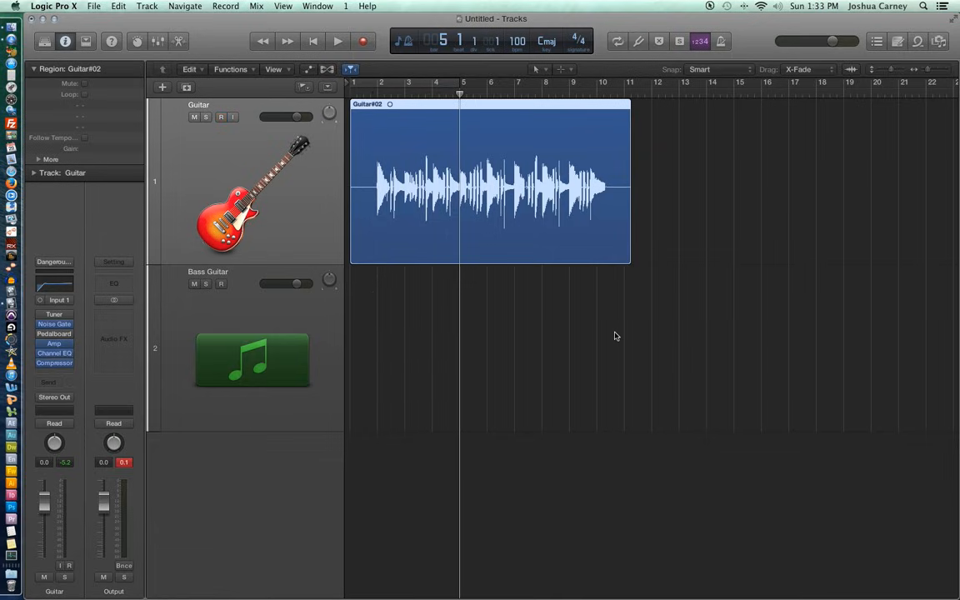
key("Return")
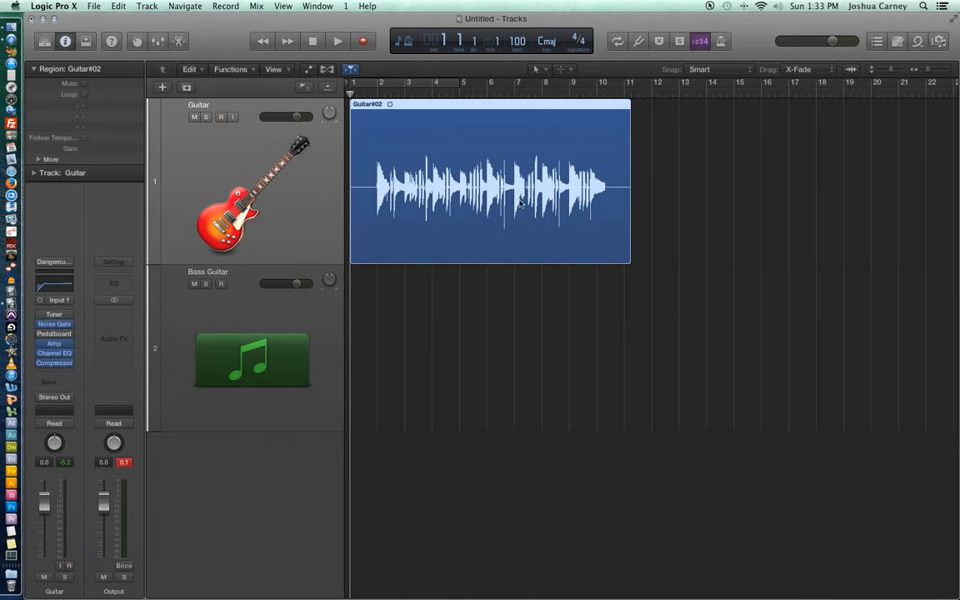
left_click(487, 93)
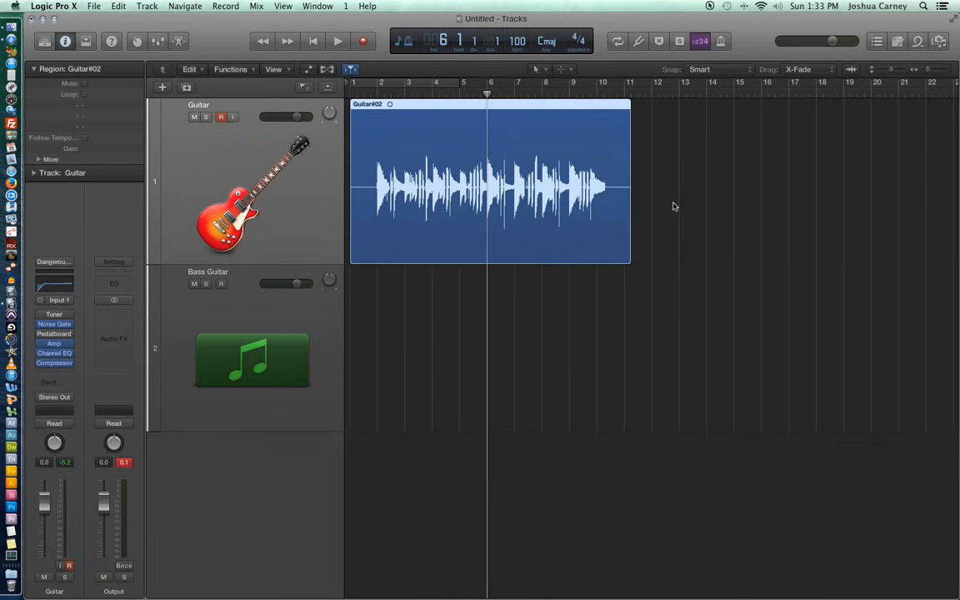
key("Return")
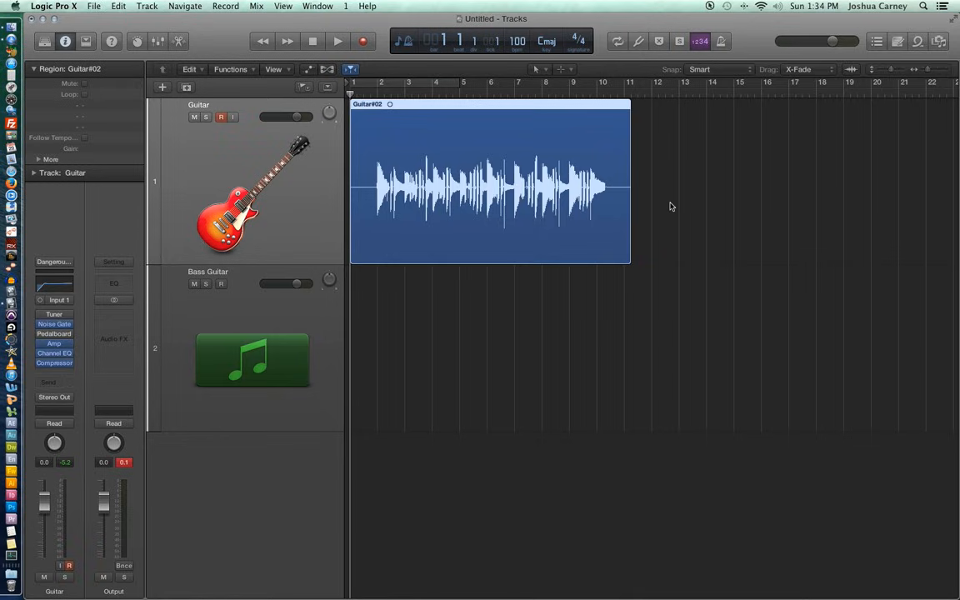
Save the project as "Logic Project 1" on the Desktop, organized as a folder with audio files copied into it
left_click(95, 6)
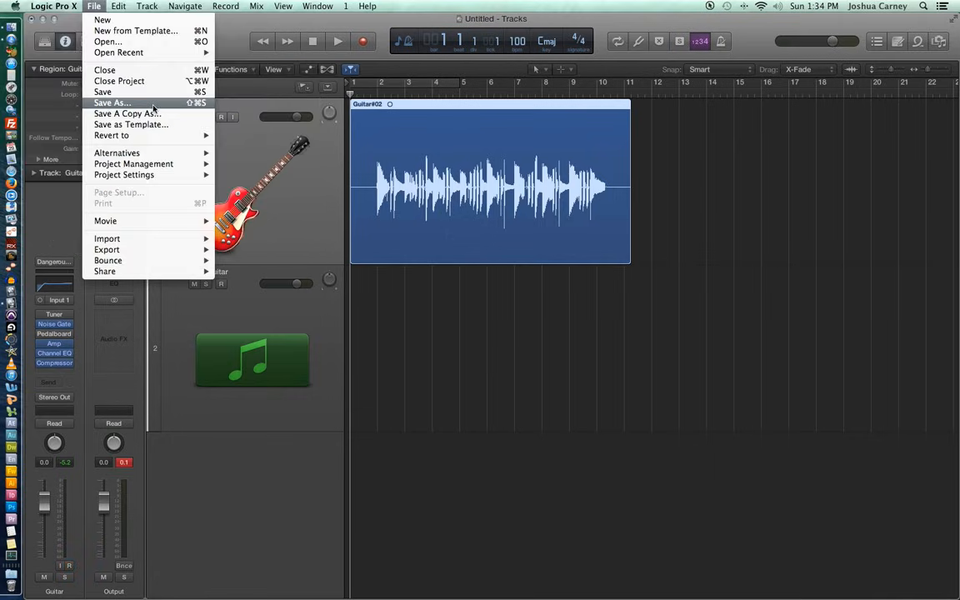
left_click(154, 103)
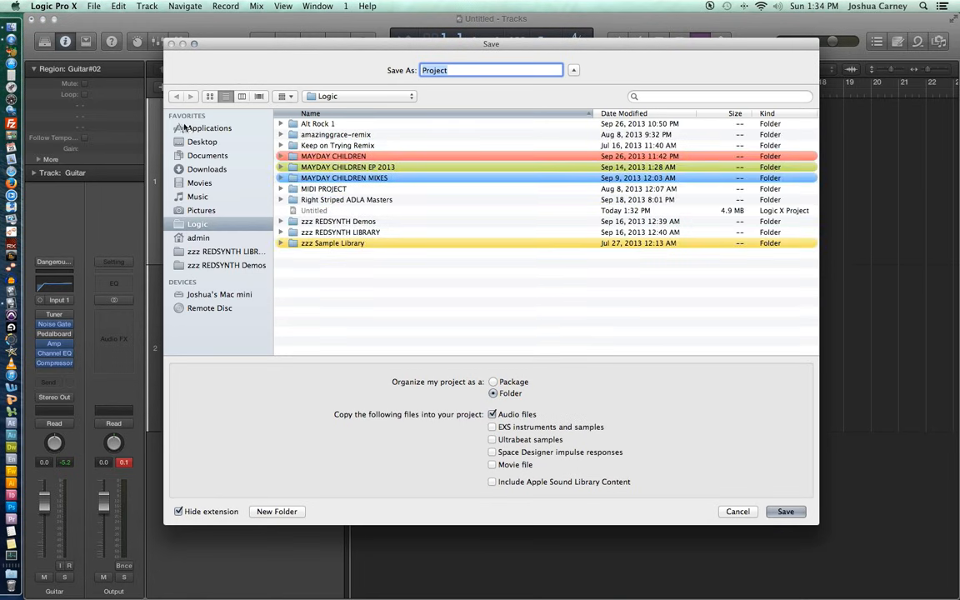
left_click(324, 94)
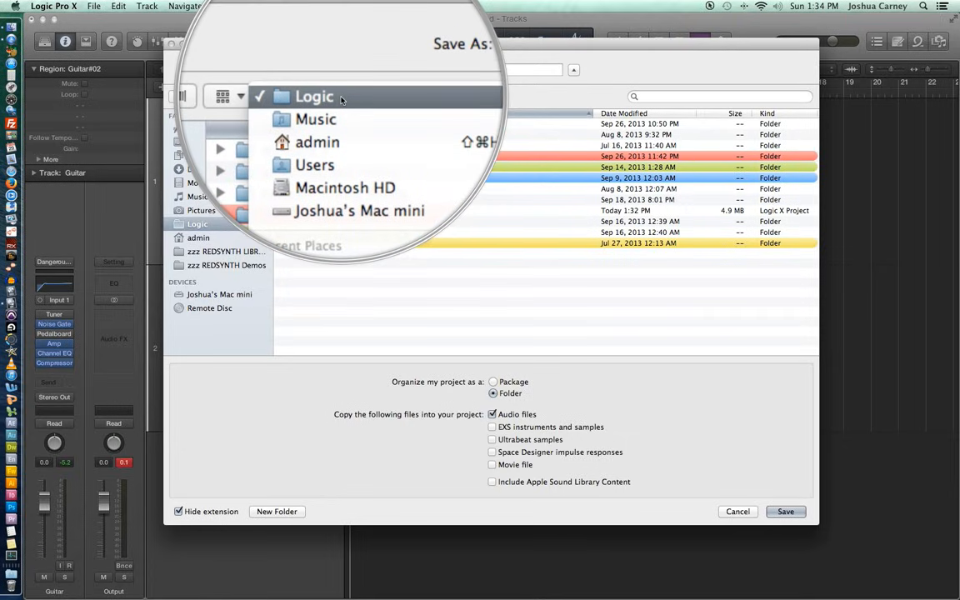
left_click(321, 97)
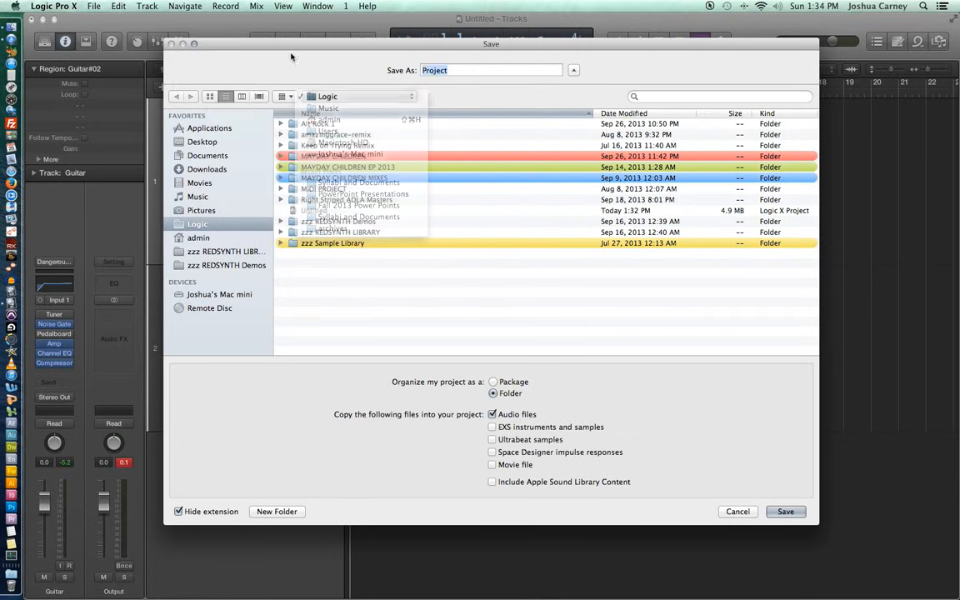
left_click(213, 143)
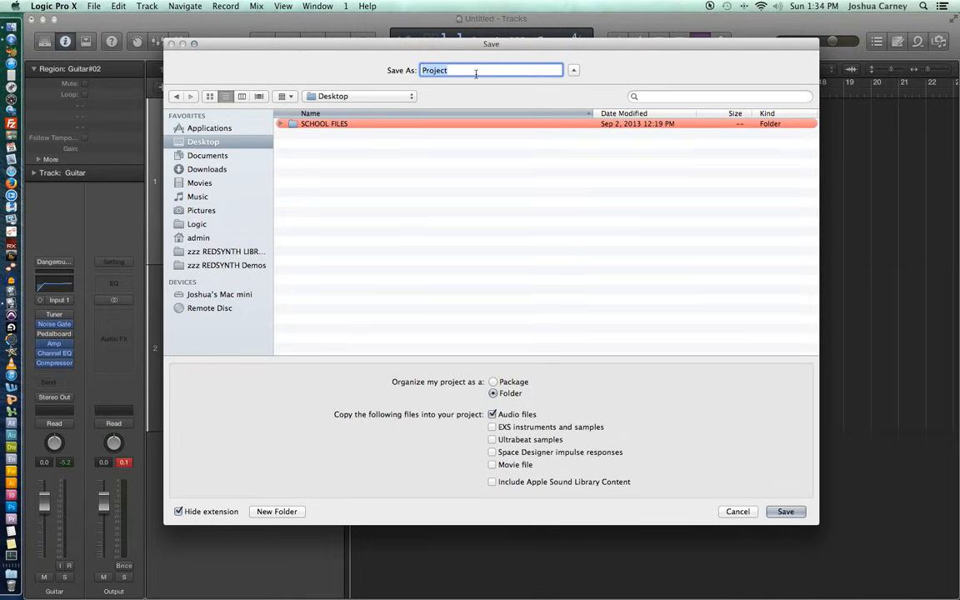
type("Logic")
left_click(510, 382)
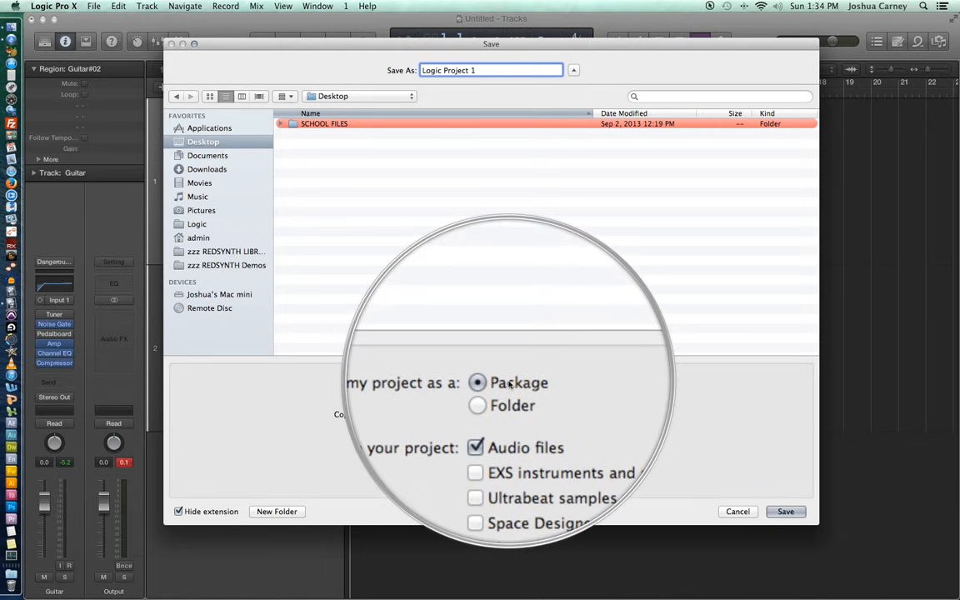
left_click(507, 395)
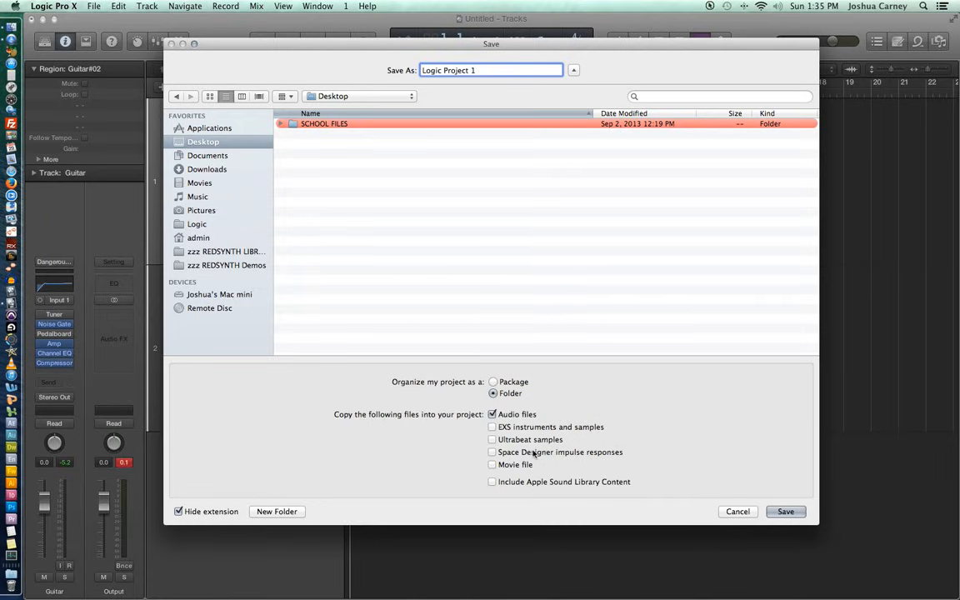
left_click(781, 512)
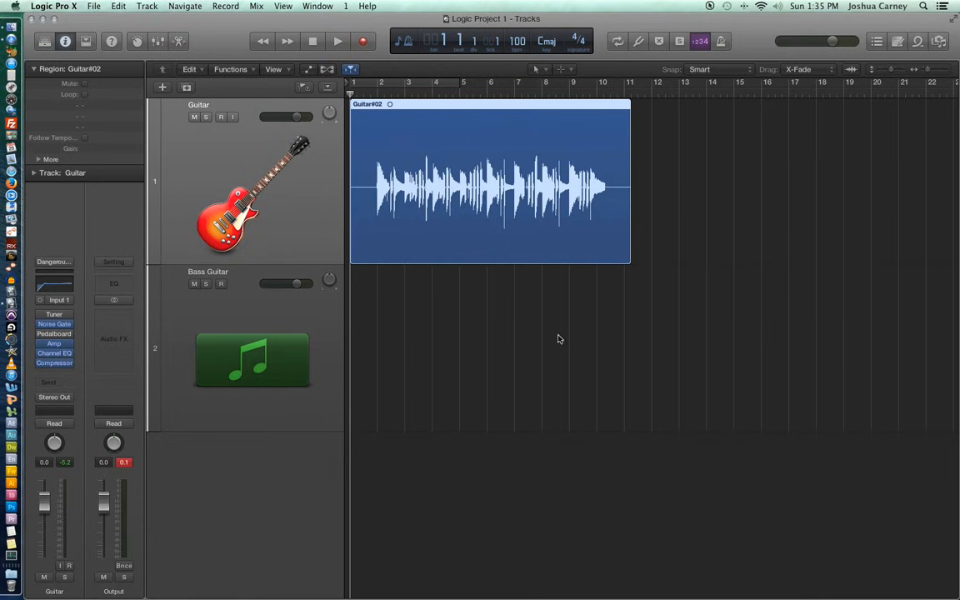
Select the Guitar track and lower its volume fader to about -8.4 dB
left_click(309, 305)
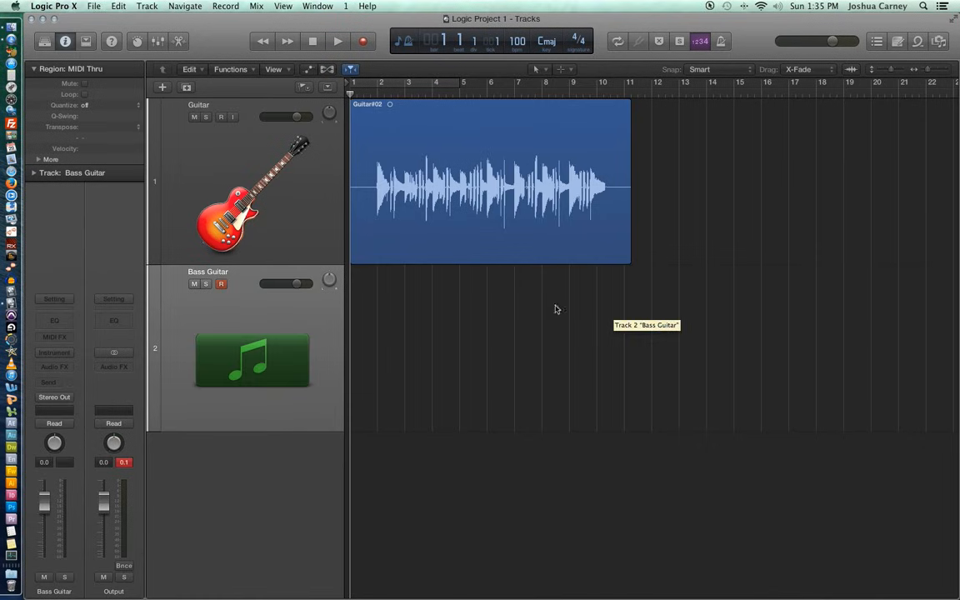
left_click(247, 181)
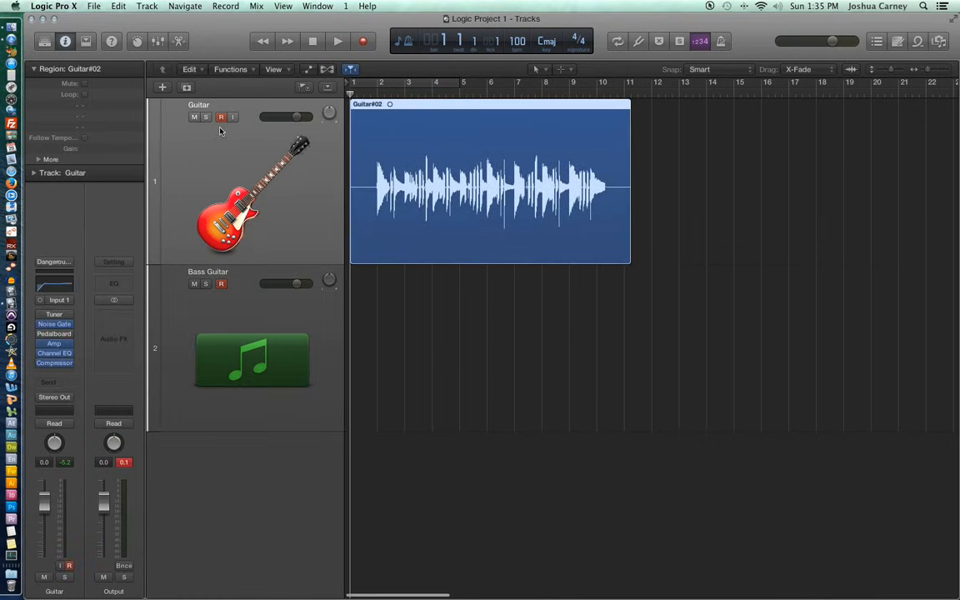
left_click(278, 332)
left_click(237, 173)
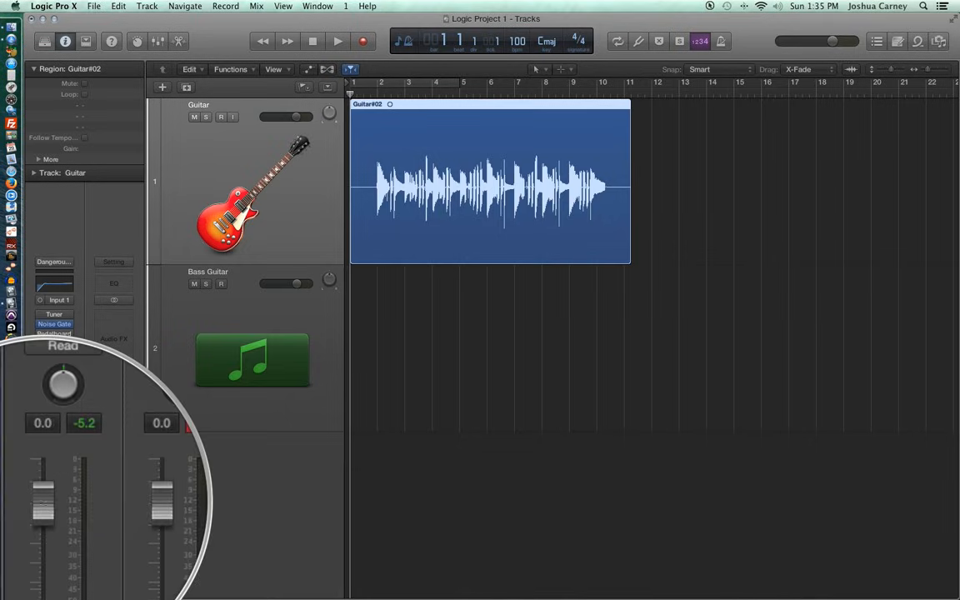
left_click_drag(43, 503, 48, 548)
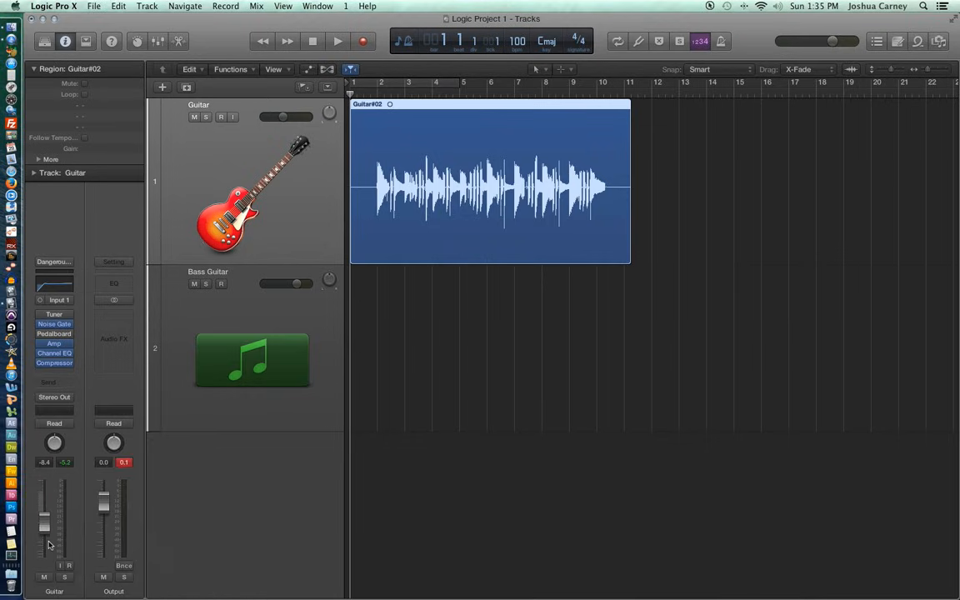
Clear the output peak indicator and load the legacy Logic electric bass setting Session Bass on the Bass Guitar track
left_click(234, 373)
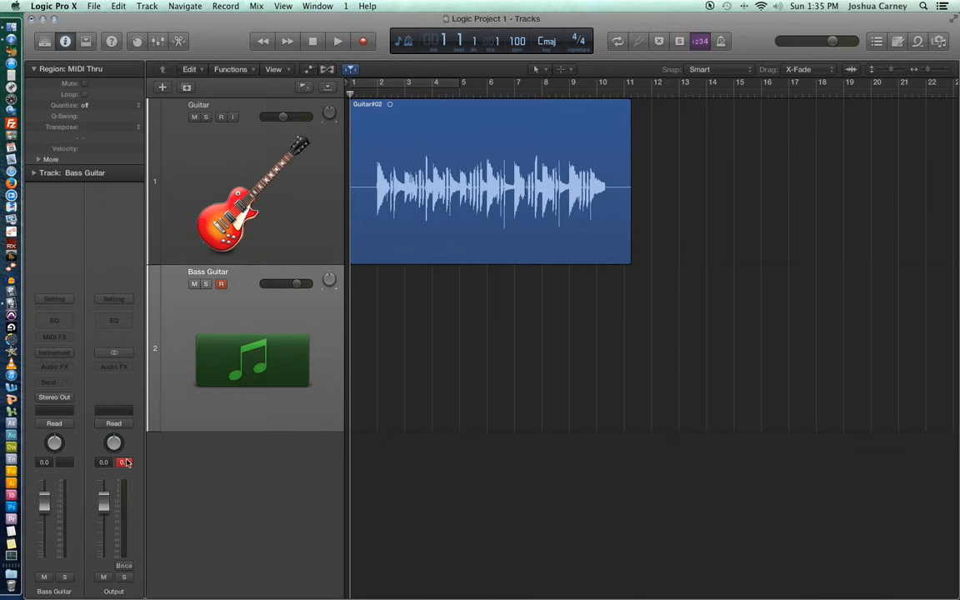
left_click(123, 462)
left_click(55, 300)
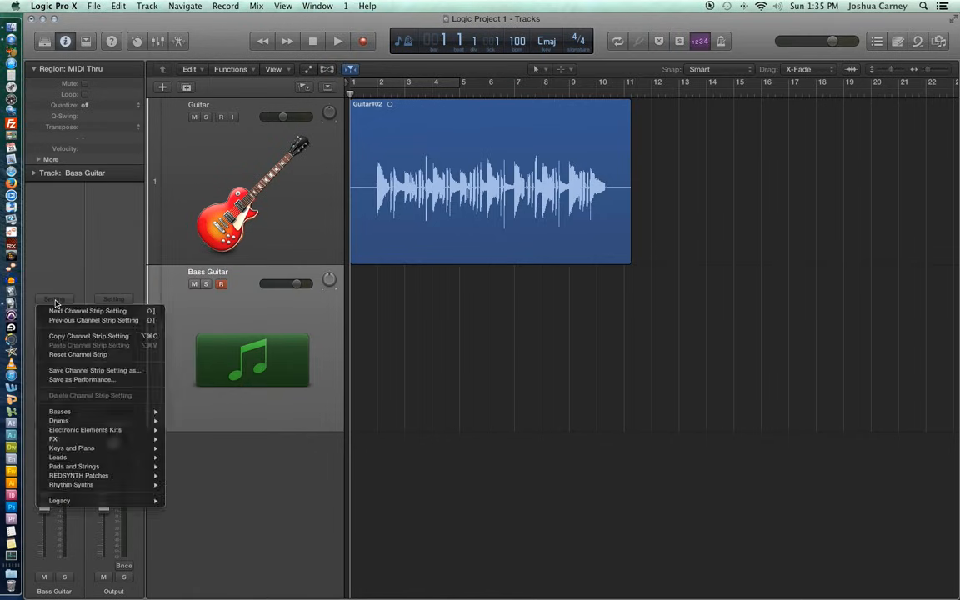
left_click(55, 301)
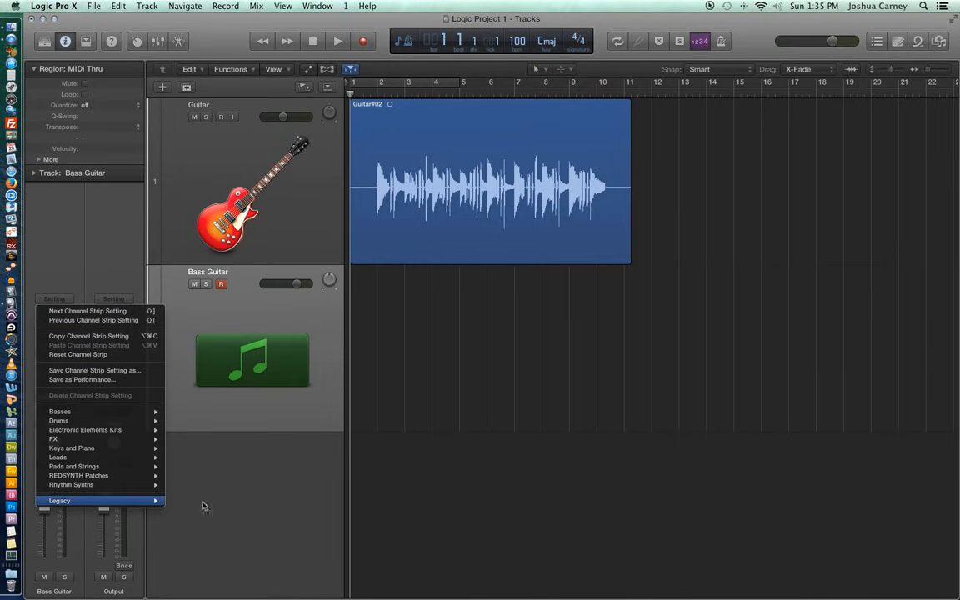
mouse_move(125, 501)
mouse_move(203, 504)
mouse_move(304, 490)
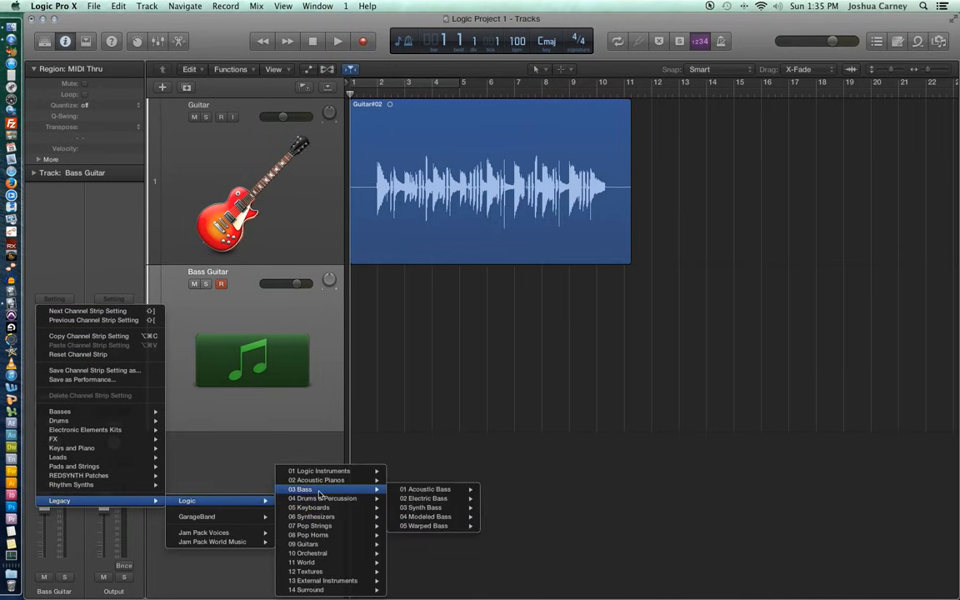
mouse_move(421, 499)
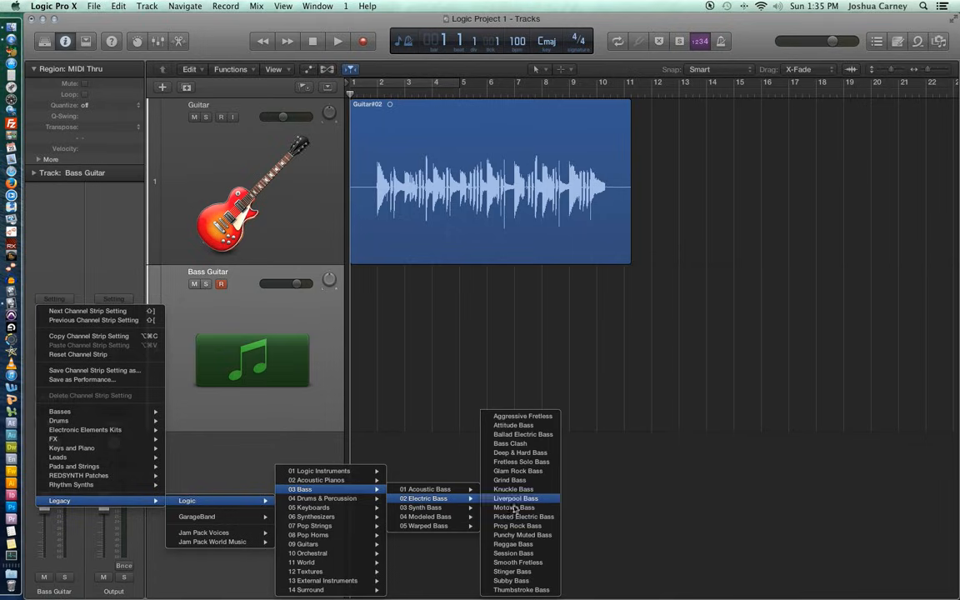
left_click(542, 555)
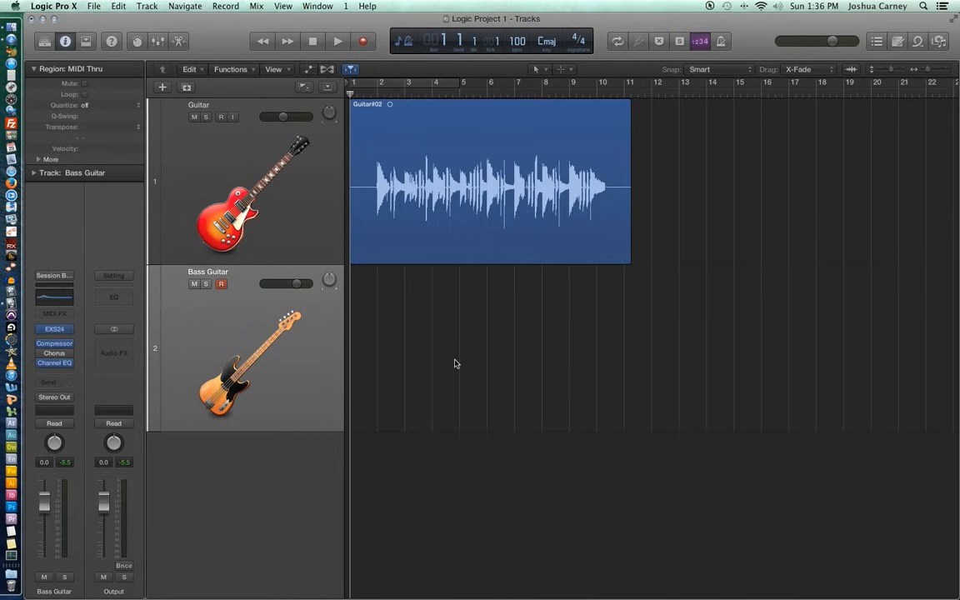
Record a bass take of about ten bars on the Bass Guitar track and return the playhead to the project start
key("r")
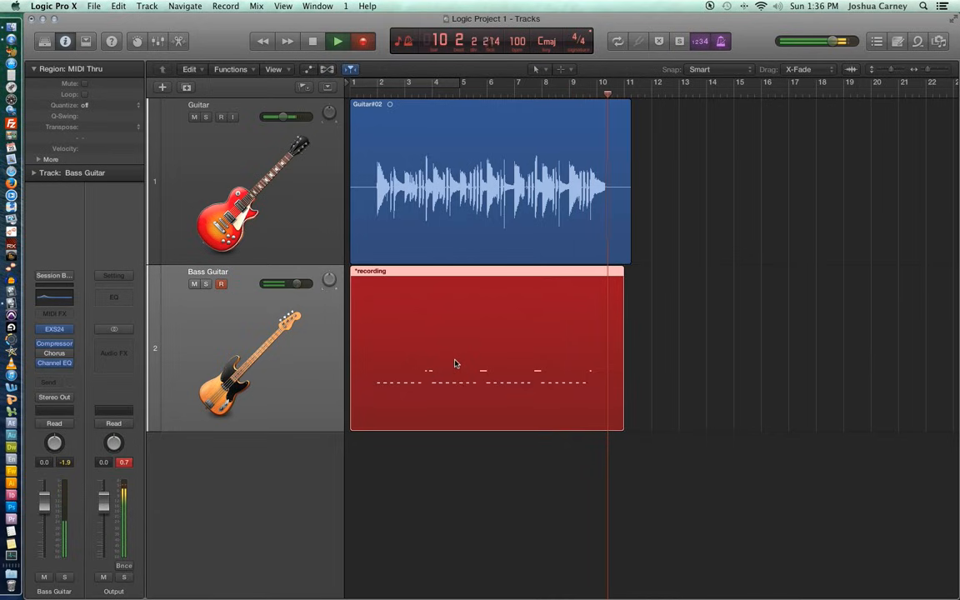
key("space")
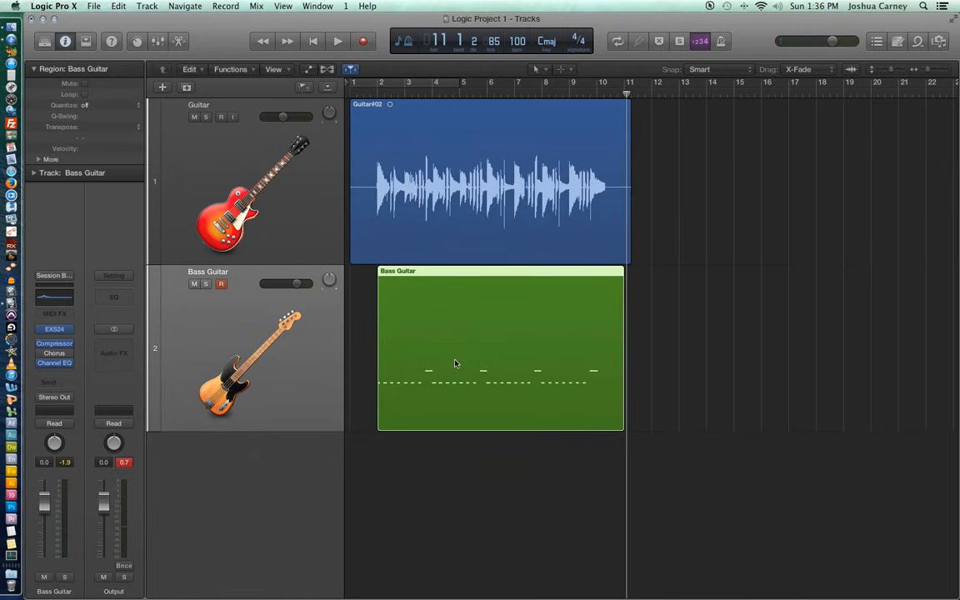
key("Return")
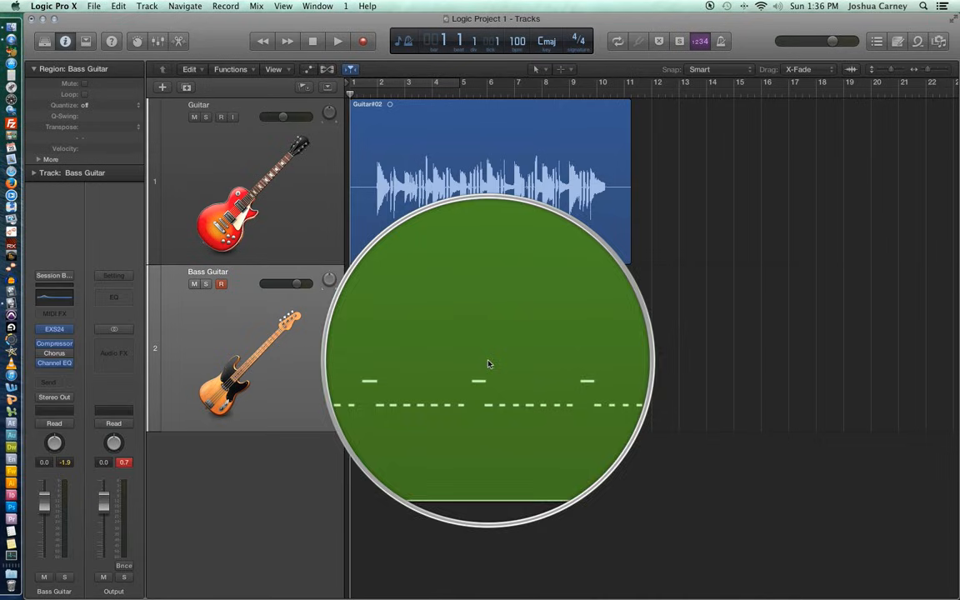
Disarm recording on the Bass Guitar track and, with the peak indicators cleared, lower its volume to -5.2 dB
left_click(705, 347)
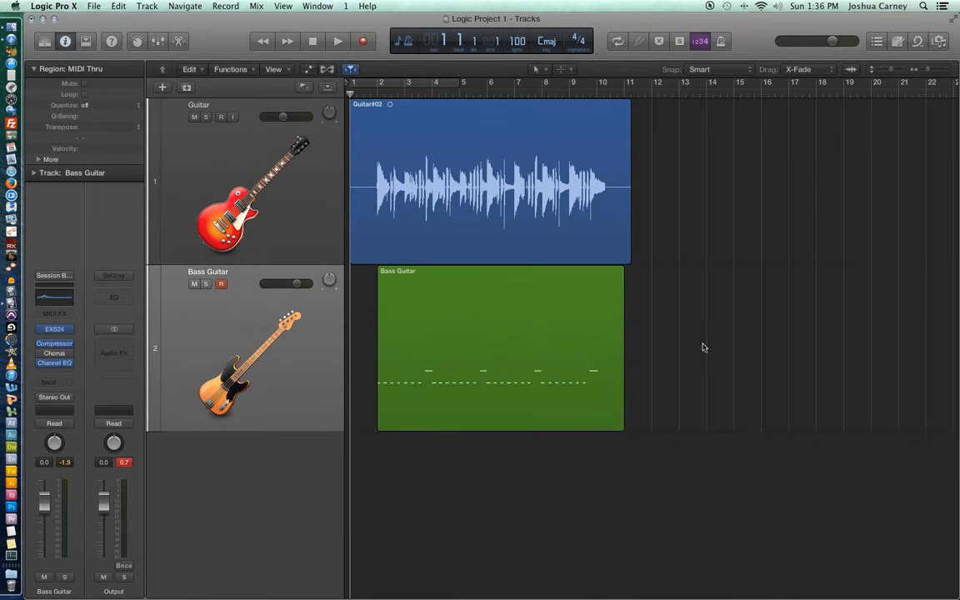
left_click(221, 285)
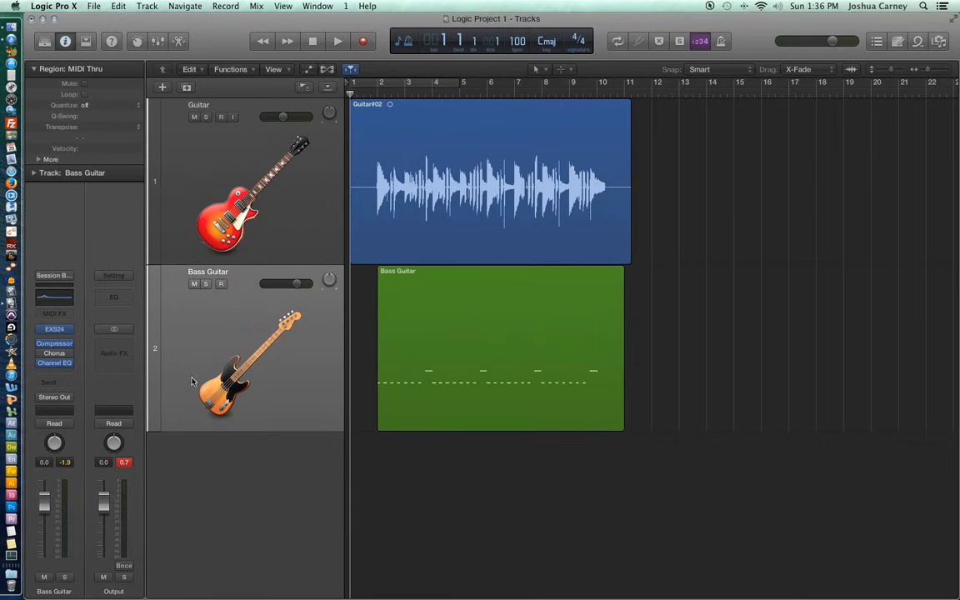
left_click(124, 465)
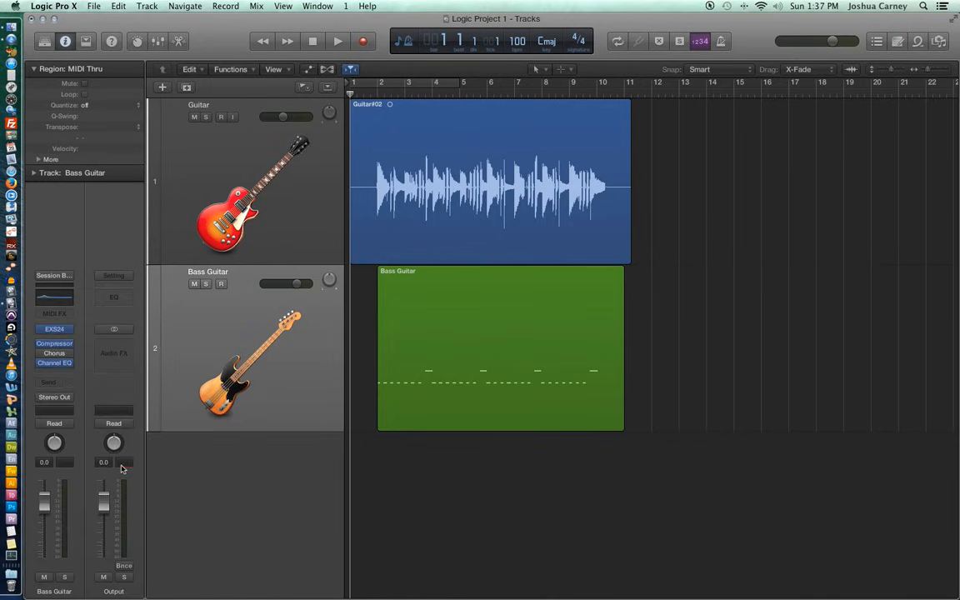
left_click_drag(43, 508, 45, 522)
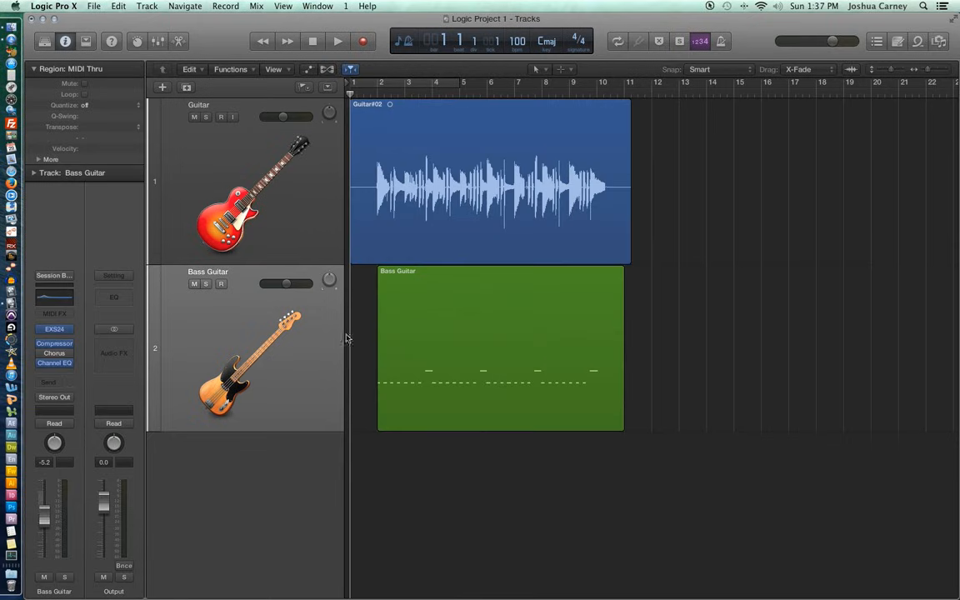
Quantize the recorded Bass Guitar region to 1/4 notes in its region settings, then deselect the region
left_click(461, 349)
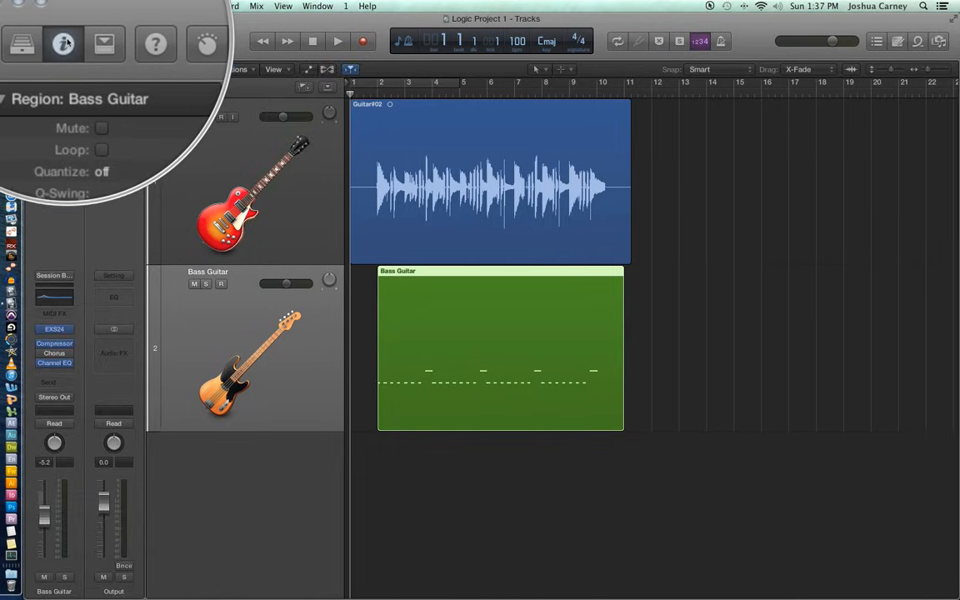
left_click(69, 42)
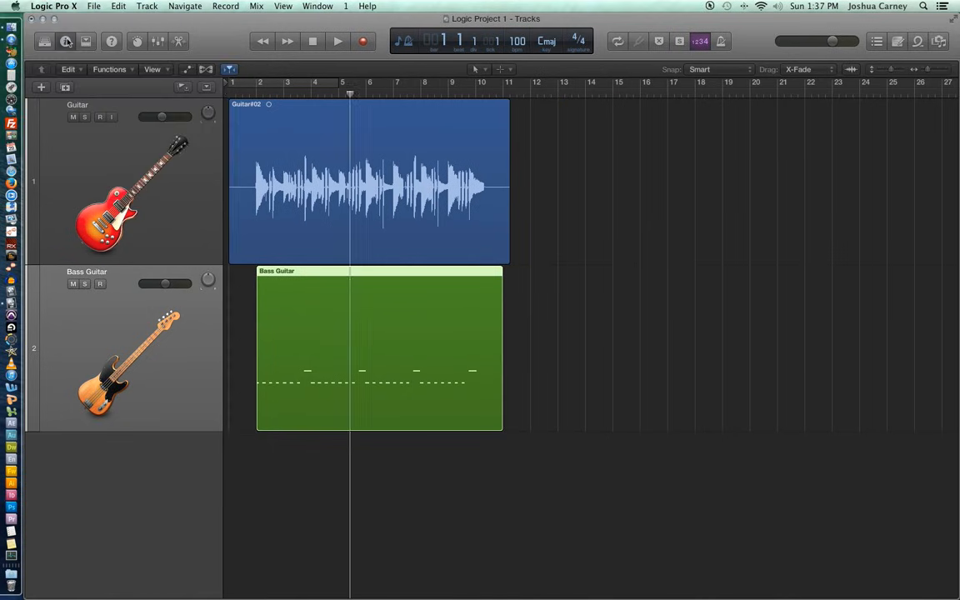
left_click(66, 41)
left_click(67, 41)
left_click(66, 42)
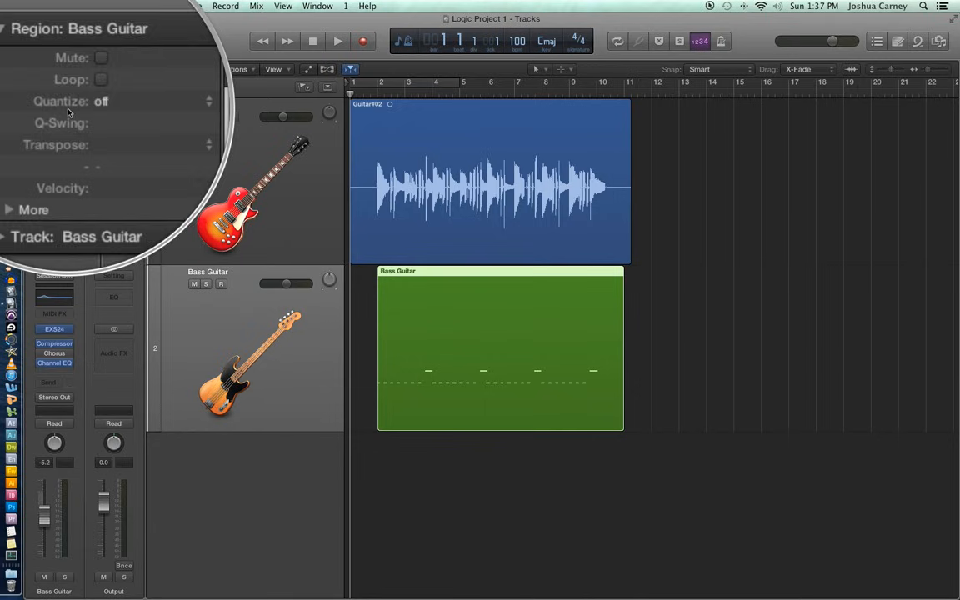
left_click(79, 104)
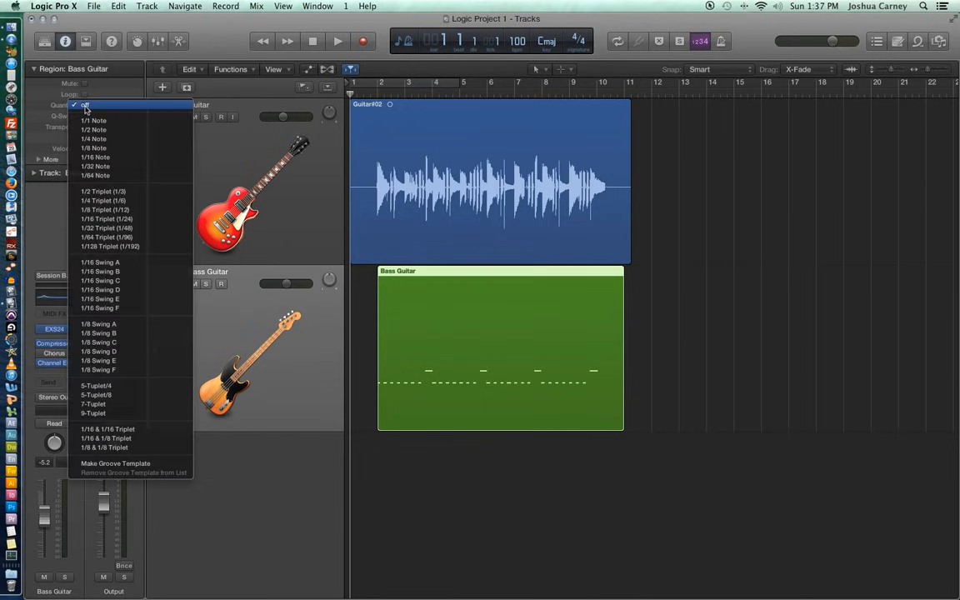
left_click(120, 139)
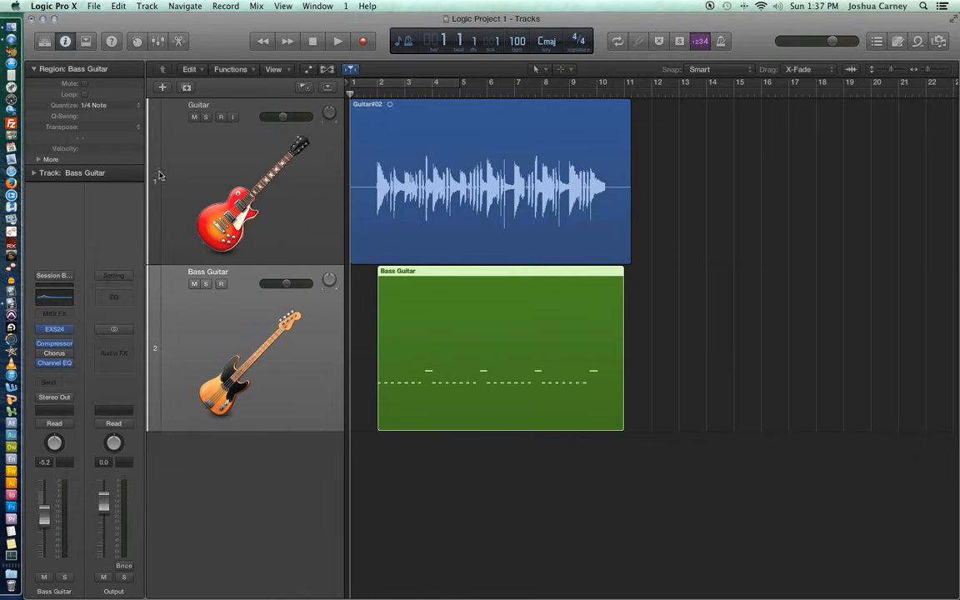
left_click(654, 378)
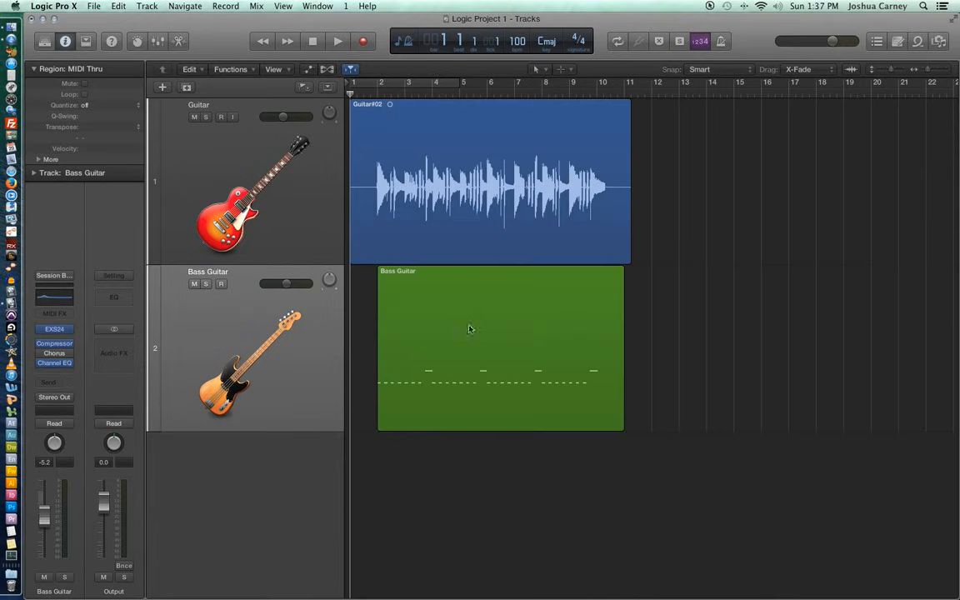
Reduce the heights of the Guitar and Bass Guitar tracks to make room below them
left_click_drag(158, 262, 159, 185)
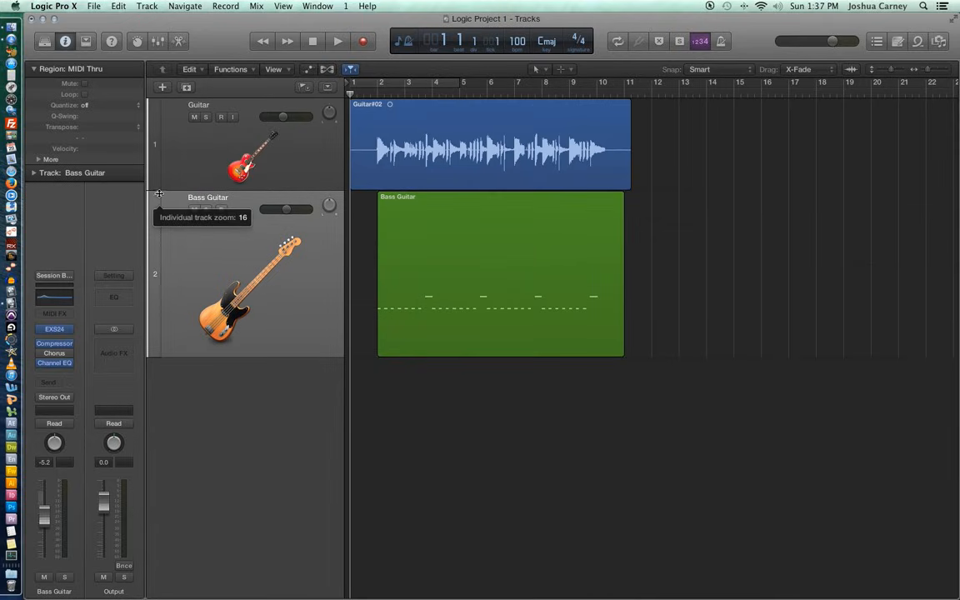
left_click_drag(157, 354, 162, 293)
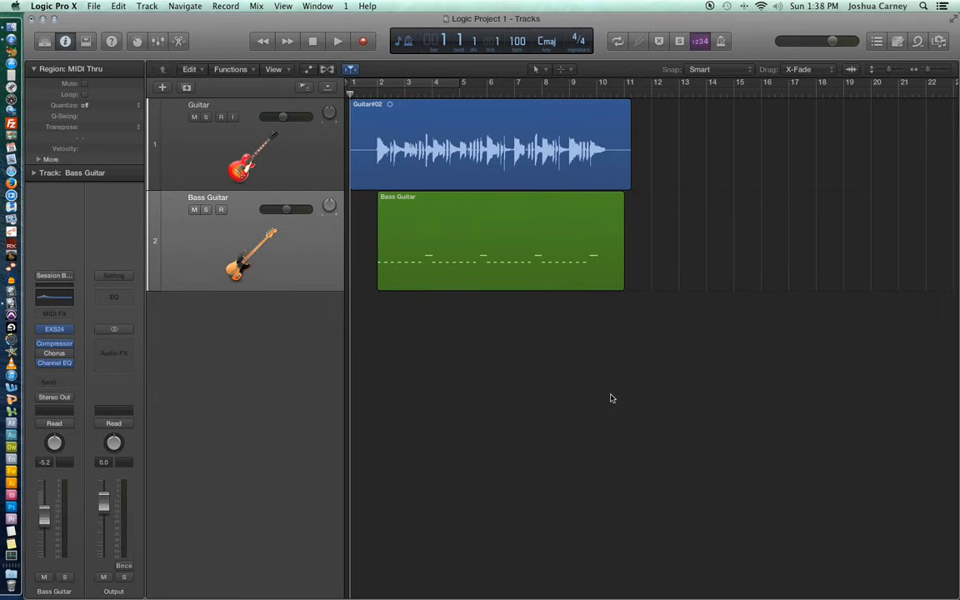
Open the loop browser, filter it to All Drums and find the Acoustic Drum Kit Groove loops
left_click(917, 46)
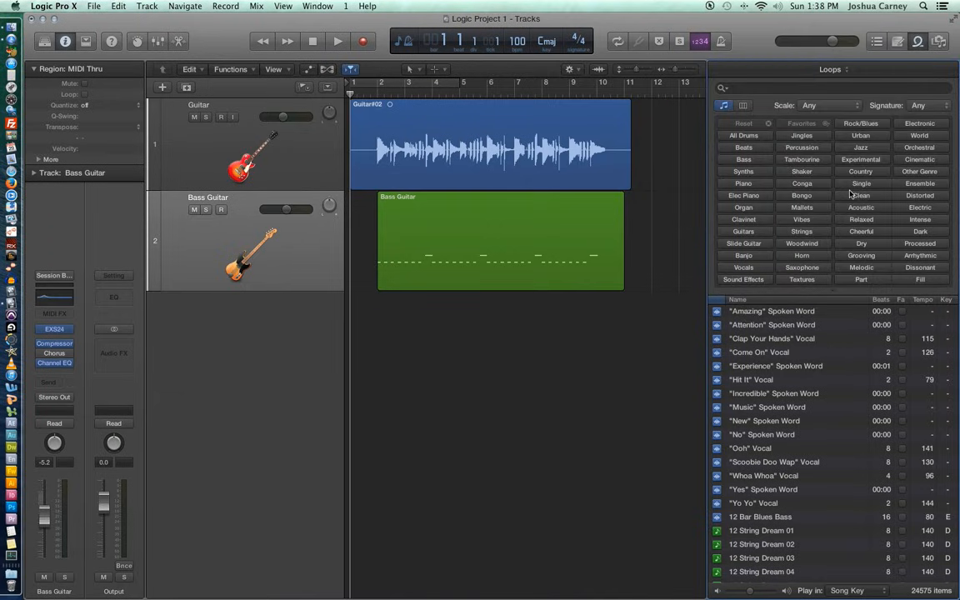
left_click(751, 141)
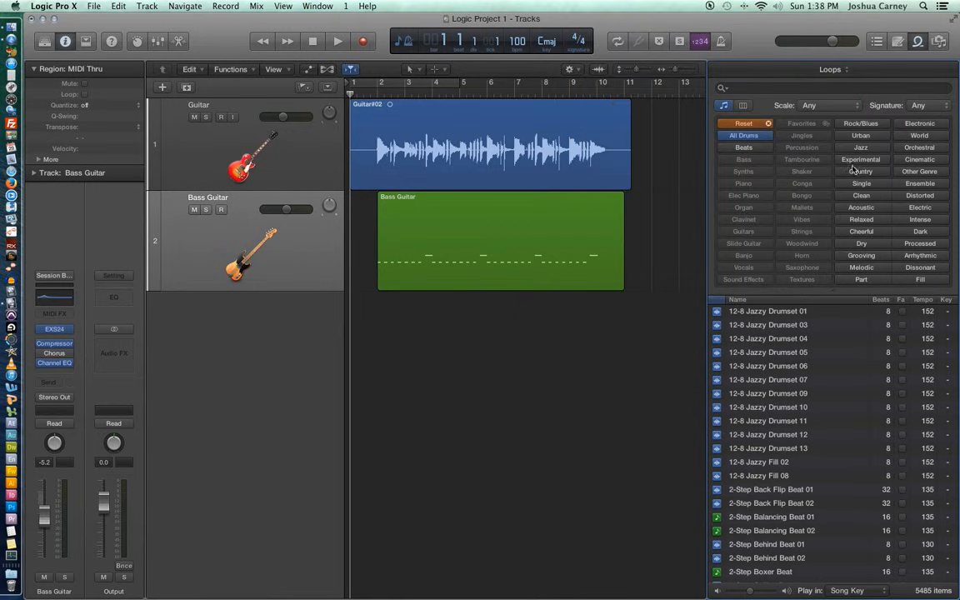
scroll(778, 391, "down", 20)
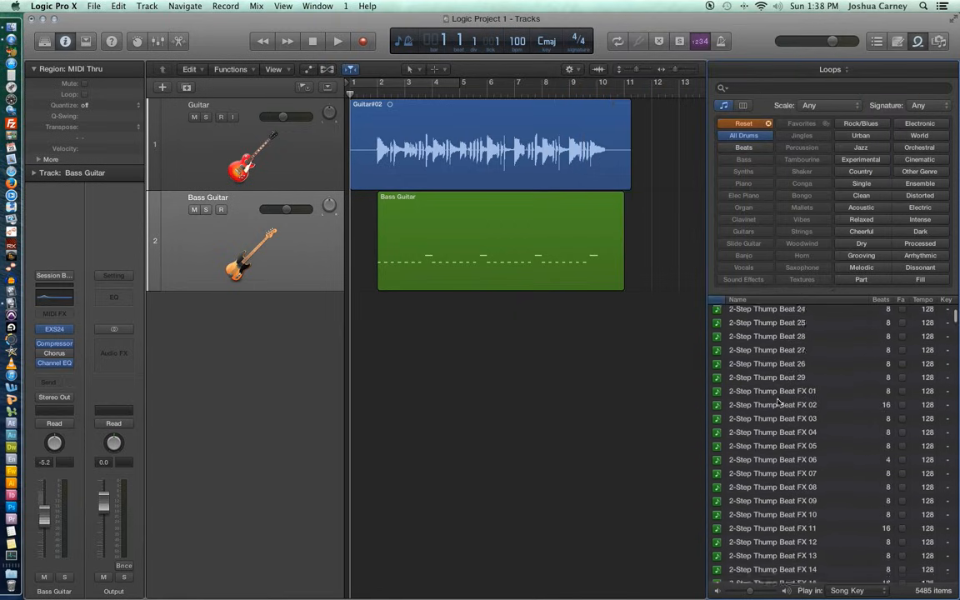
scroll(778, 403, "down", 20)
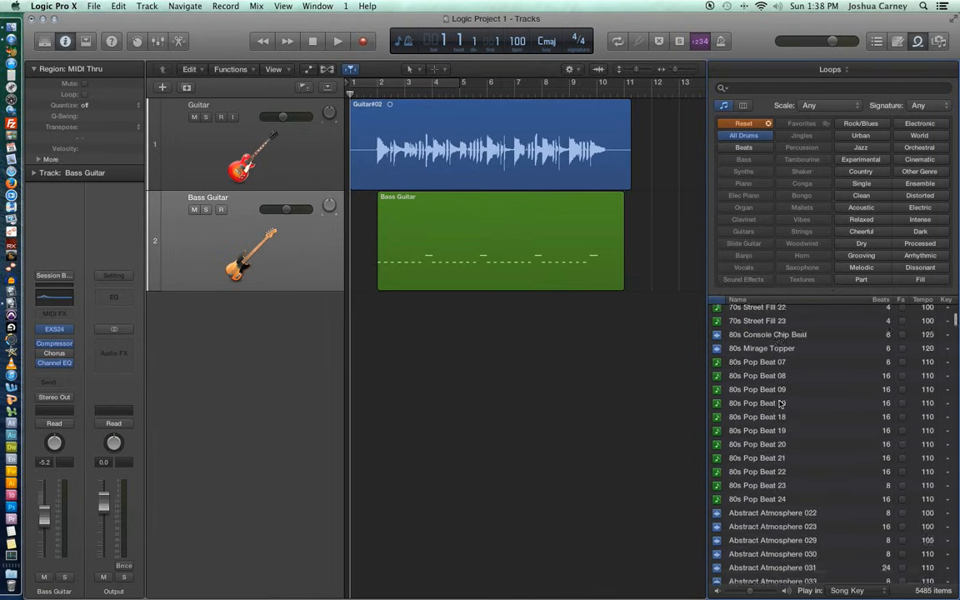
scroll(780, 405, "down", 20)
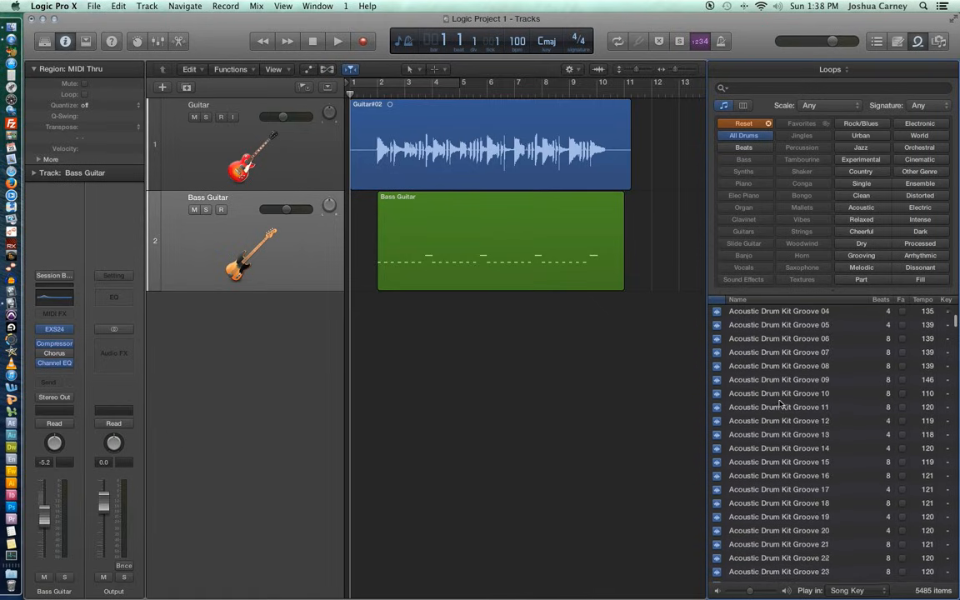
scroll(780, 405, "up", 4)
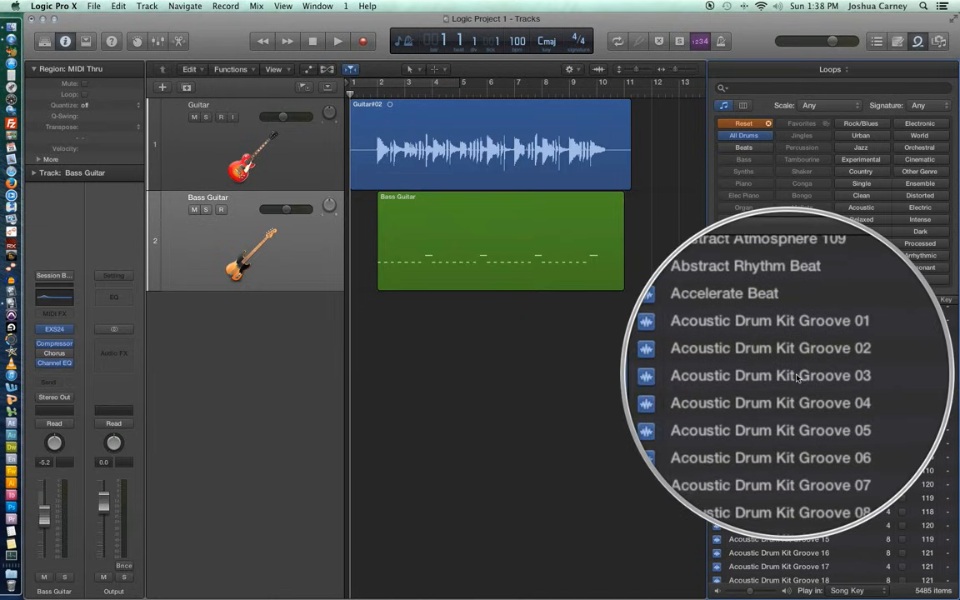
Audition the Acoustic Drum Kit Groove 03 loop, then add it on a new track below the bass, starting at bar 2
left_click(780, 378)
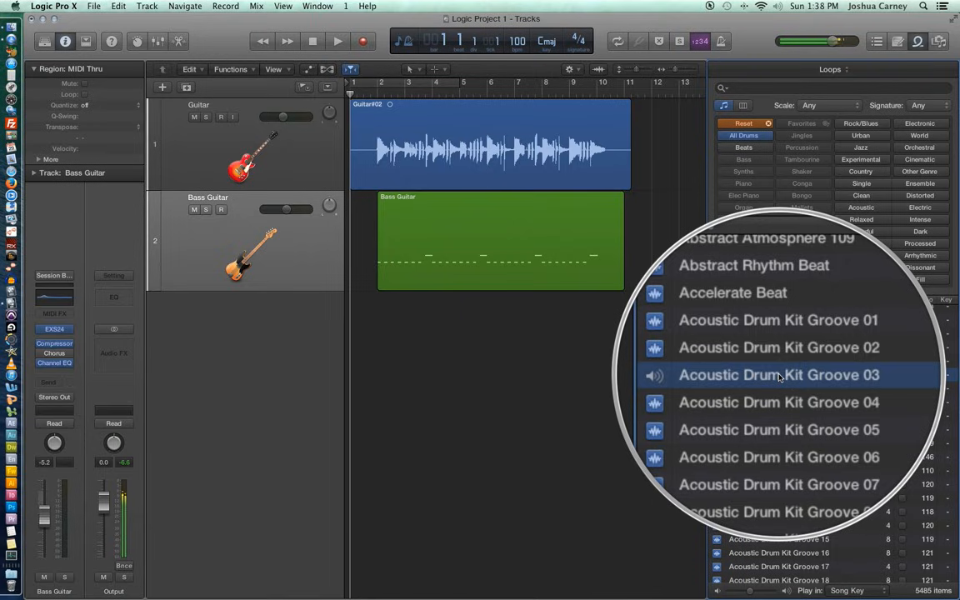
left_click(780, 377)
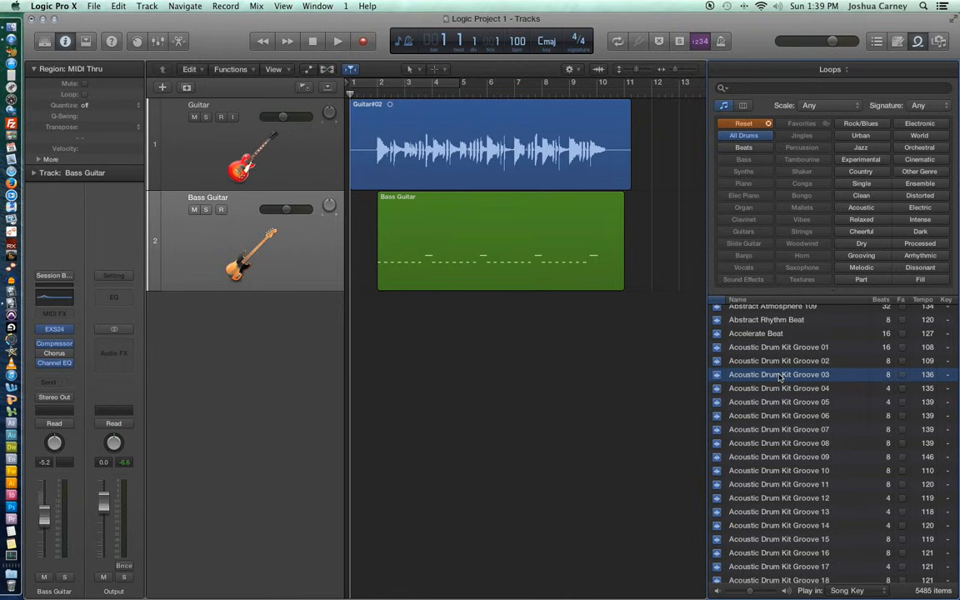
left_click_drag(780, 377, 392, 317)
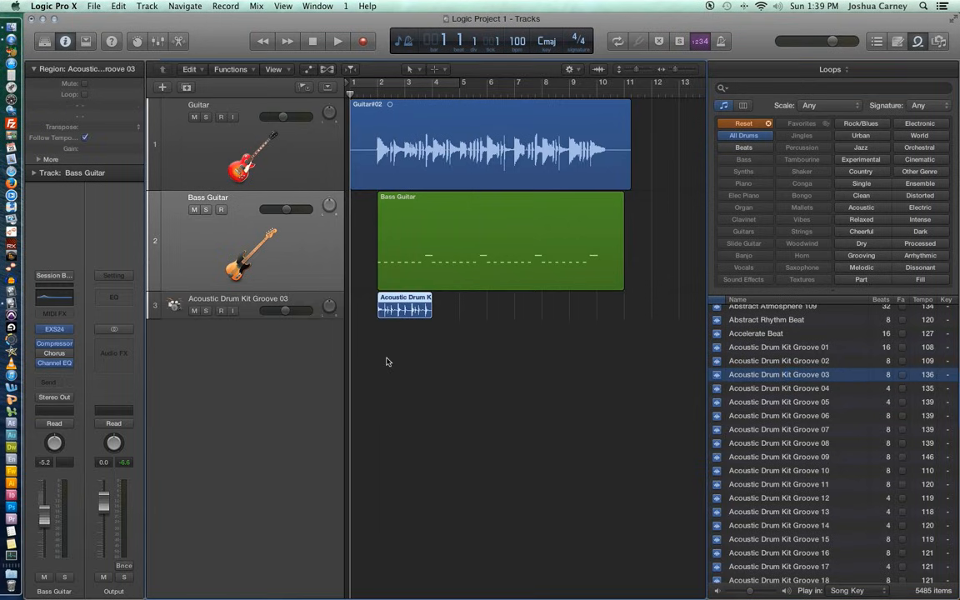
left_click(387, 361)
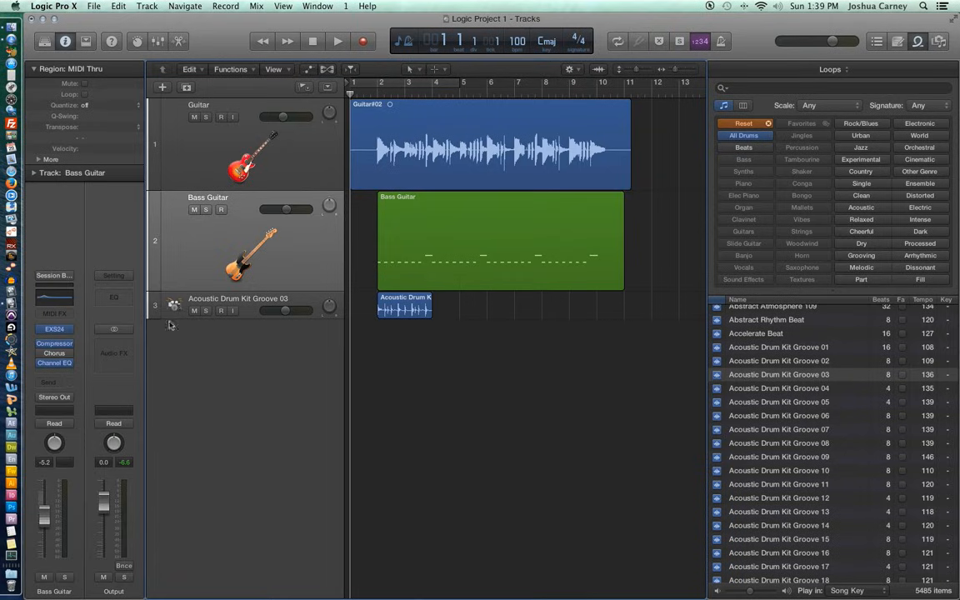
Increase the drum track's height, hide the loop browser and loop the drum region out to bar 10
left_click_drag(168, 317, 171, 401)
left_click(917, 42)
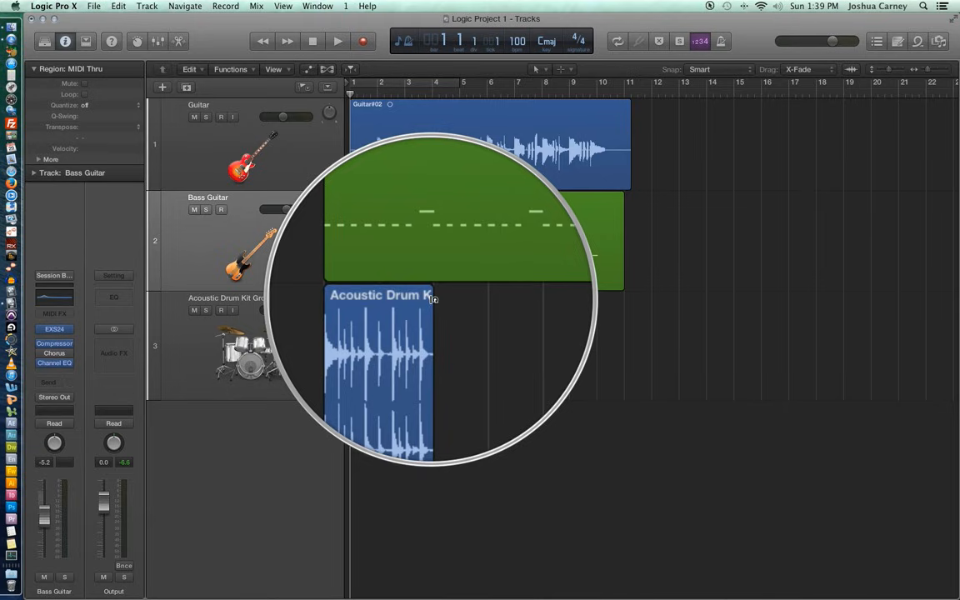
left_click_drag(433, 299, 602, 357)
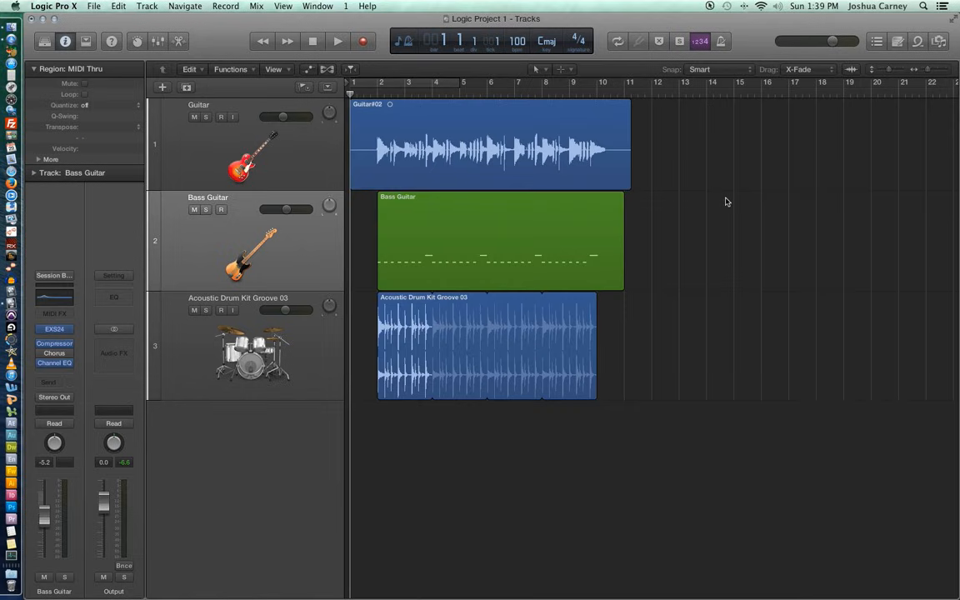
Play the arrangement through to the end of the regions and return the playhead to the project start
key("space")
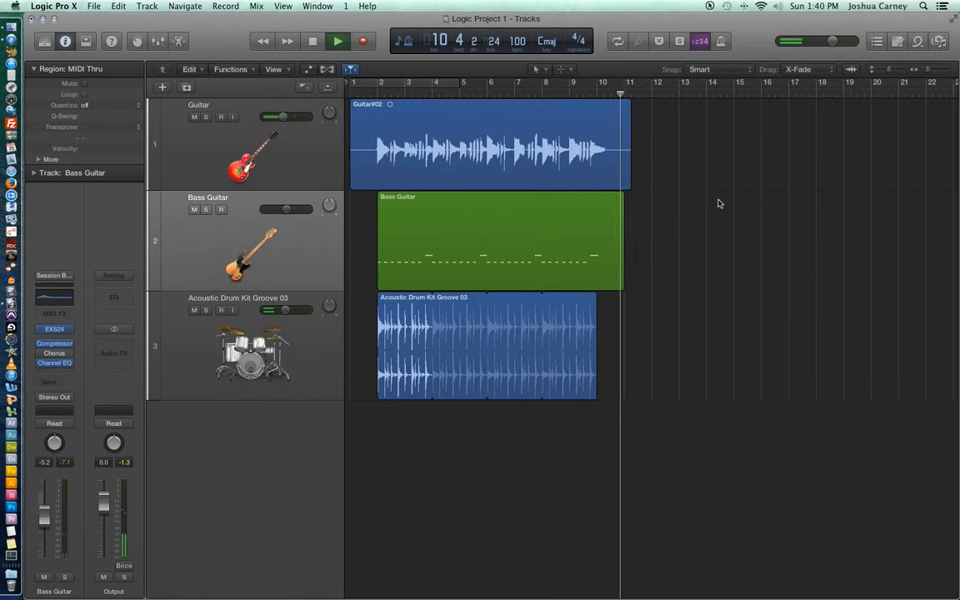
key("space")
key("Return")
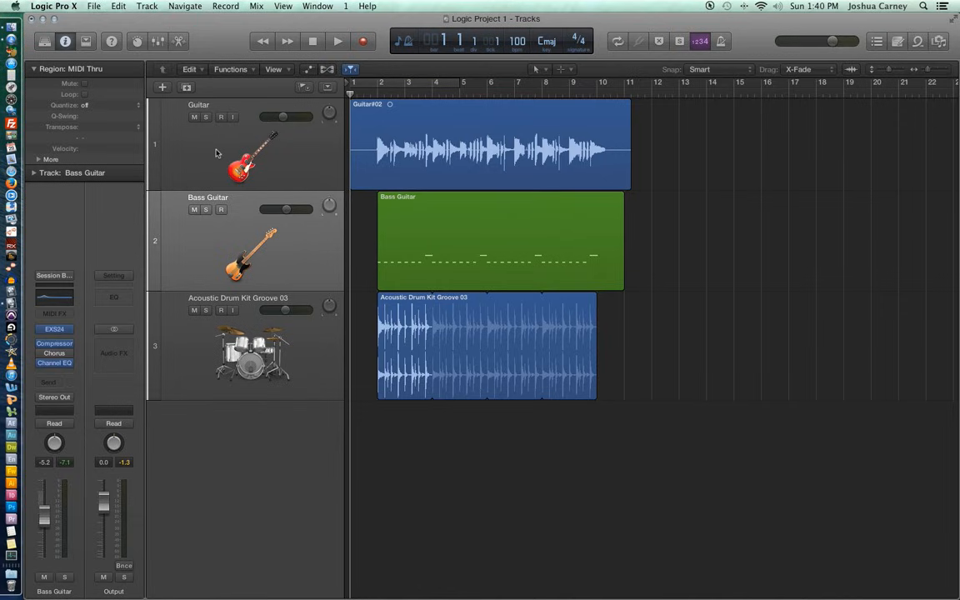
Lower the Guitar track's volume to -10.6 dB and raise the Bass Guitar track's volume to -4.2 dB
left_click(215, 152)
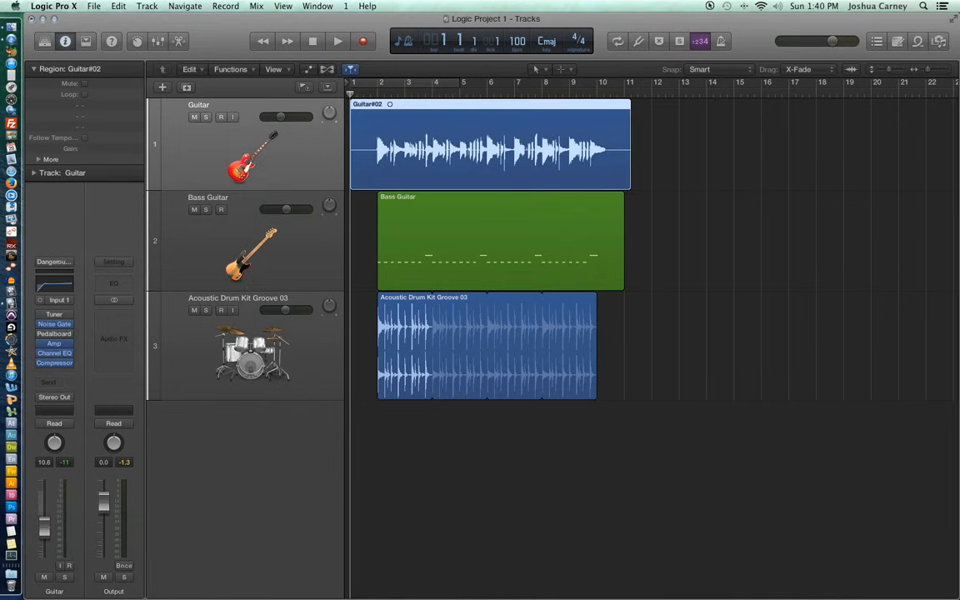
left_click(235, 227)
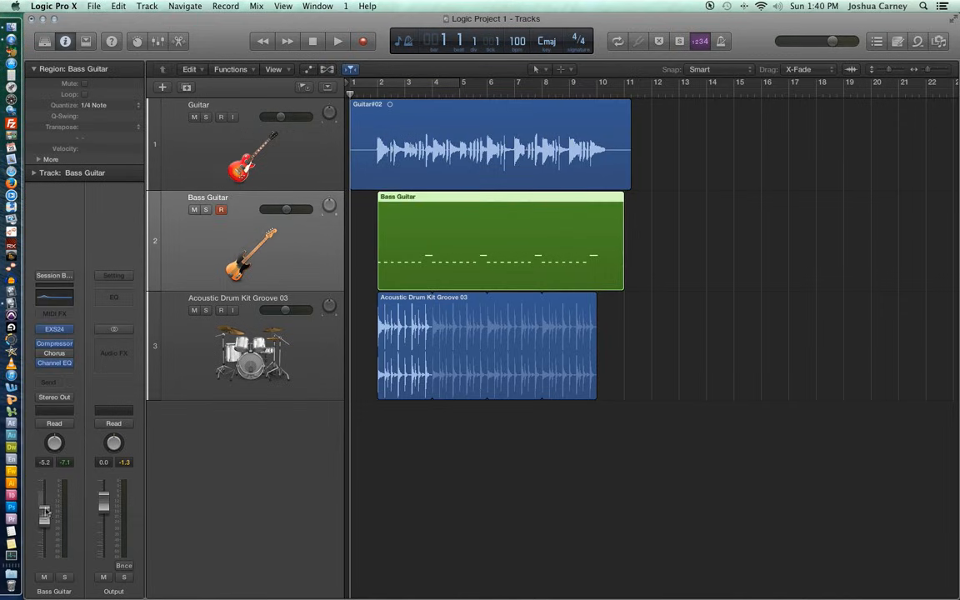
left_click(236, 322)
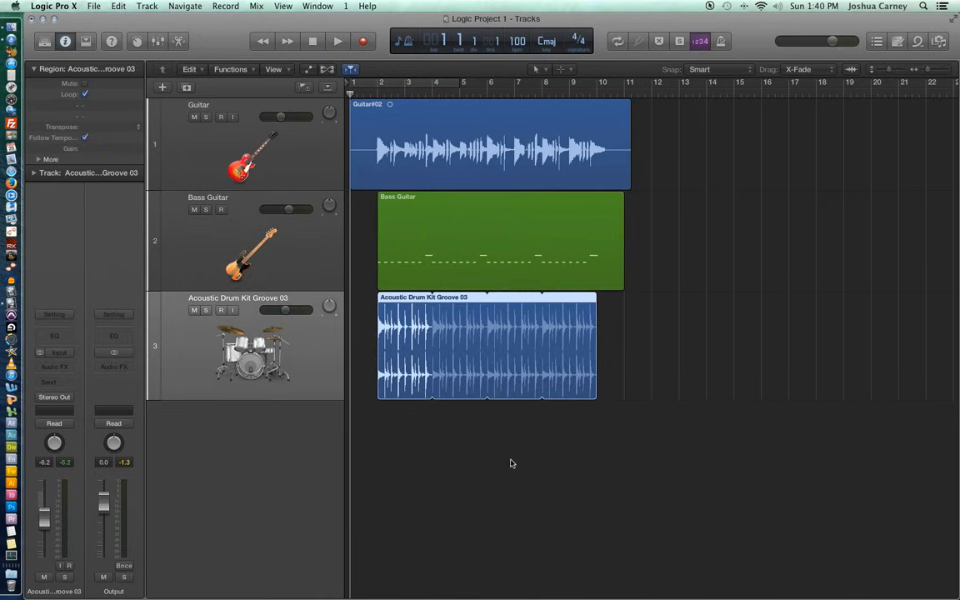
left_click(288, 268)
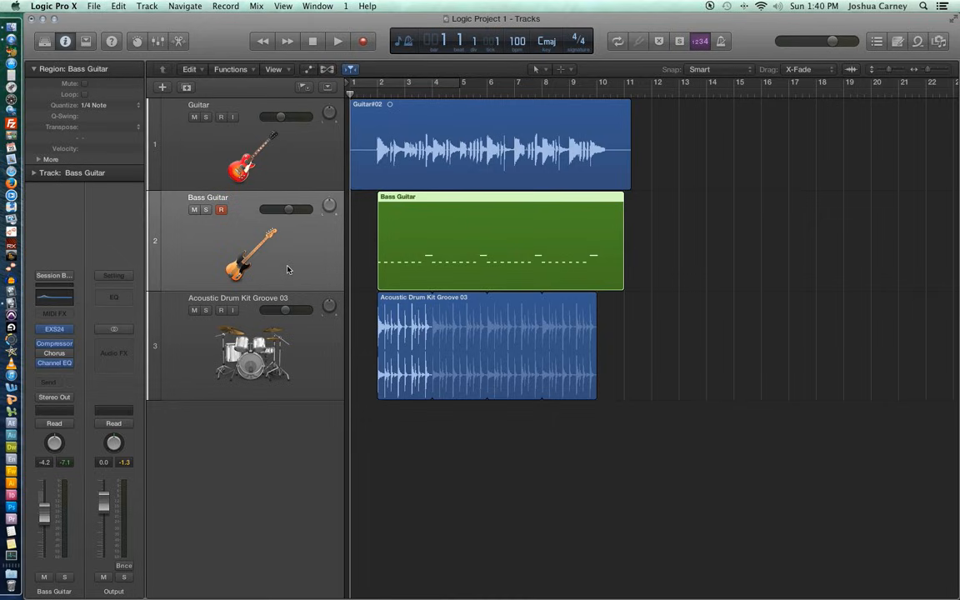
Add a software instrument track below the drum track and deselect the bass region
left_click(162, 88)
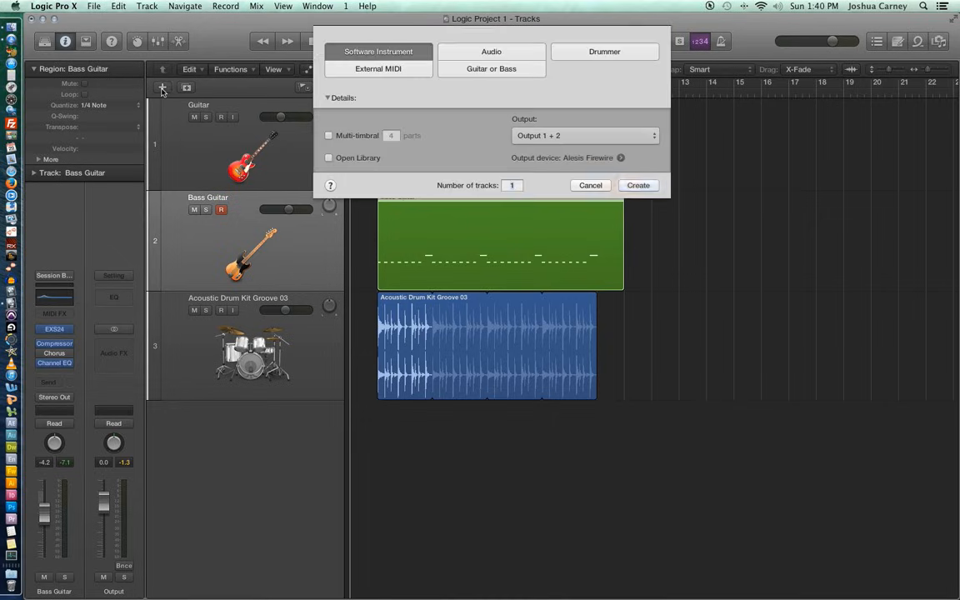
left_click(590, 185)
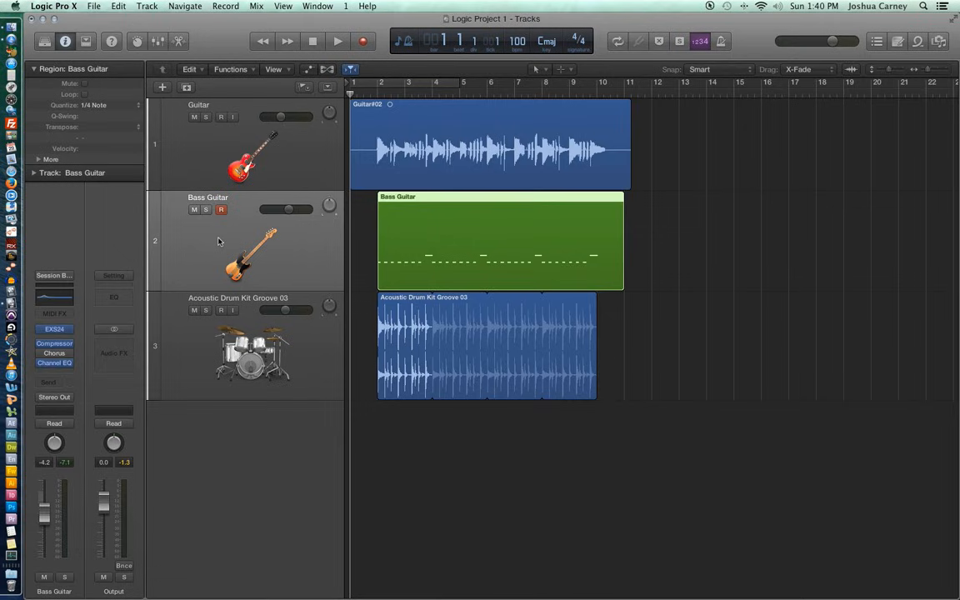
double_click(215, 444)
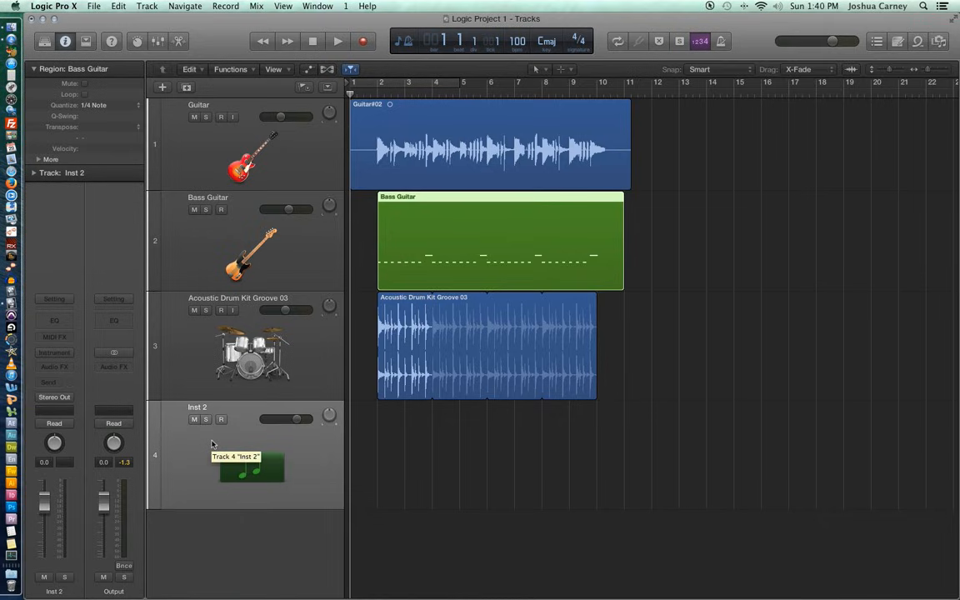
left_click(529, 450)
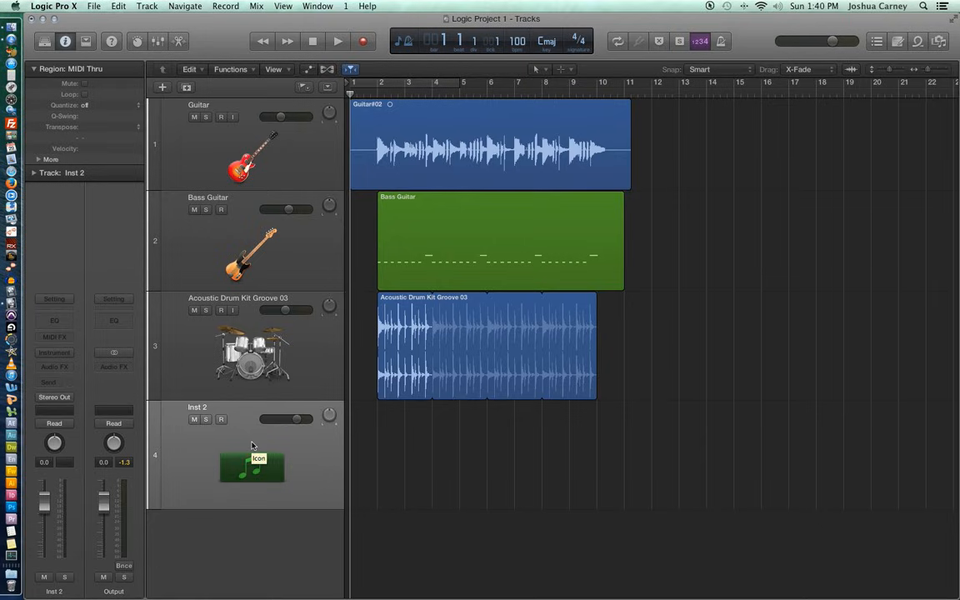
Load the Classic Trance setting from the Legacy Logic Synth Leads onto the new instrument track
left_click(55, 299)
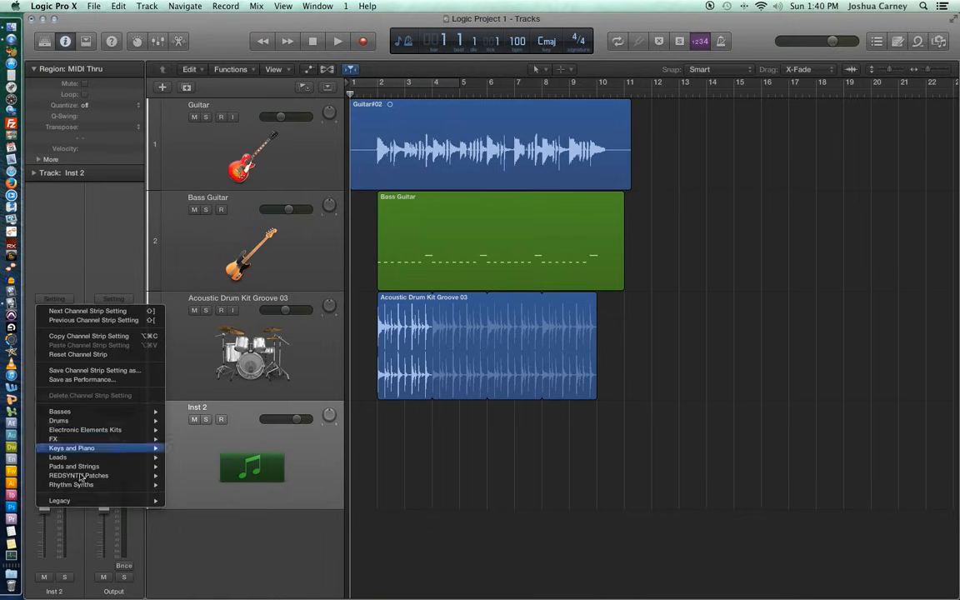
mouse_move(83, 501)
mouse_move(215, 505)
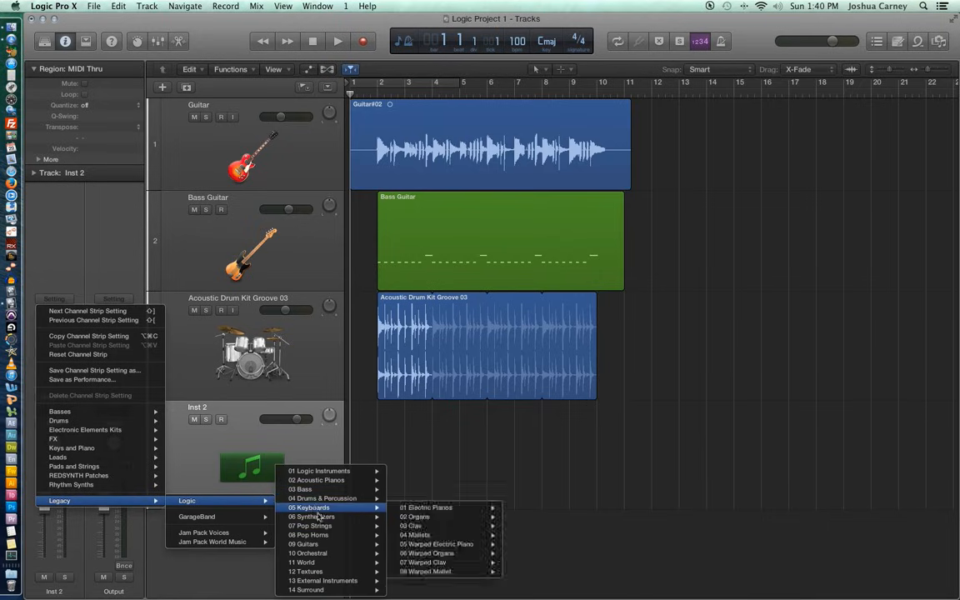
mouse_move(328, 528)
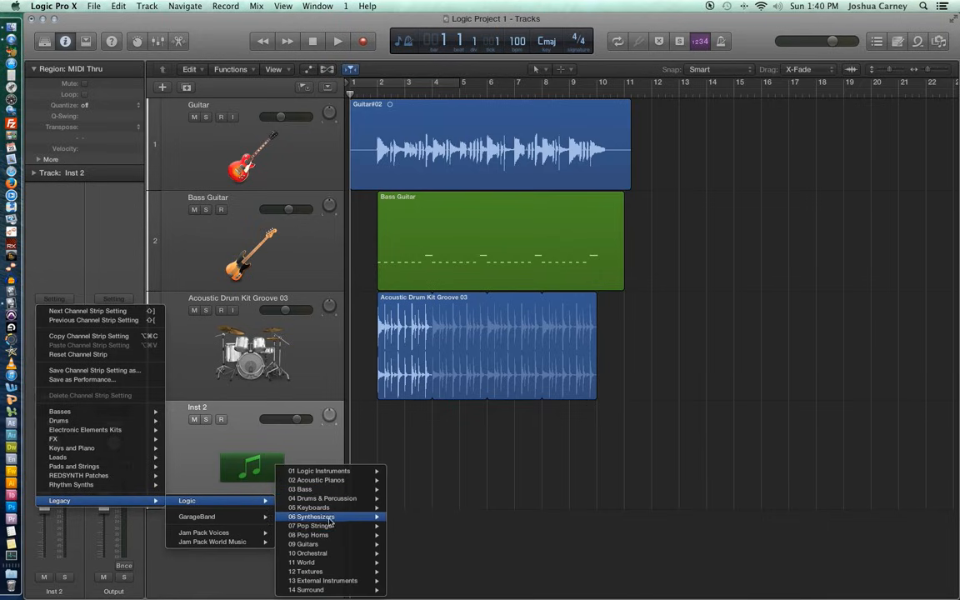
mouse_move(415, 500)
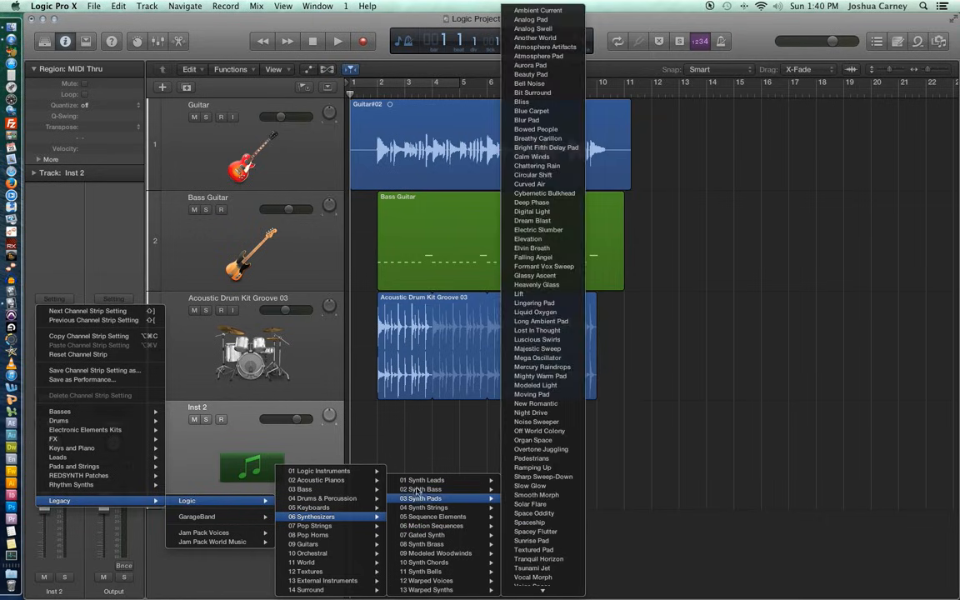
mouse_move(421, 481)
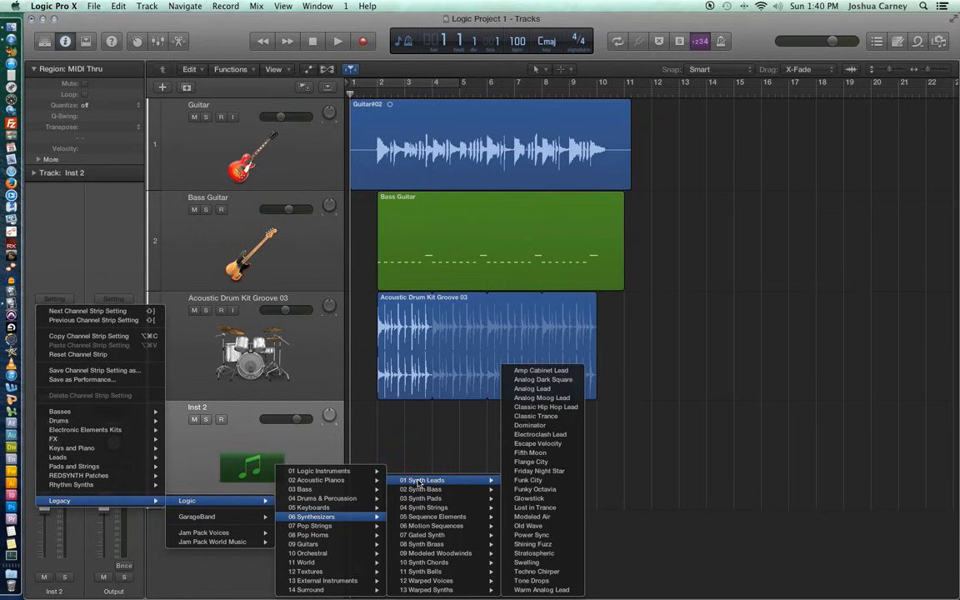
left_click(537, 417)
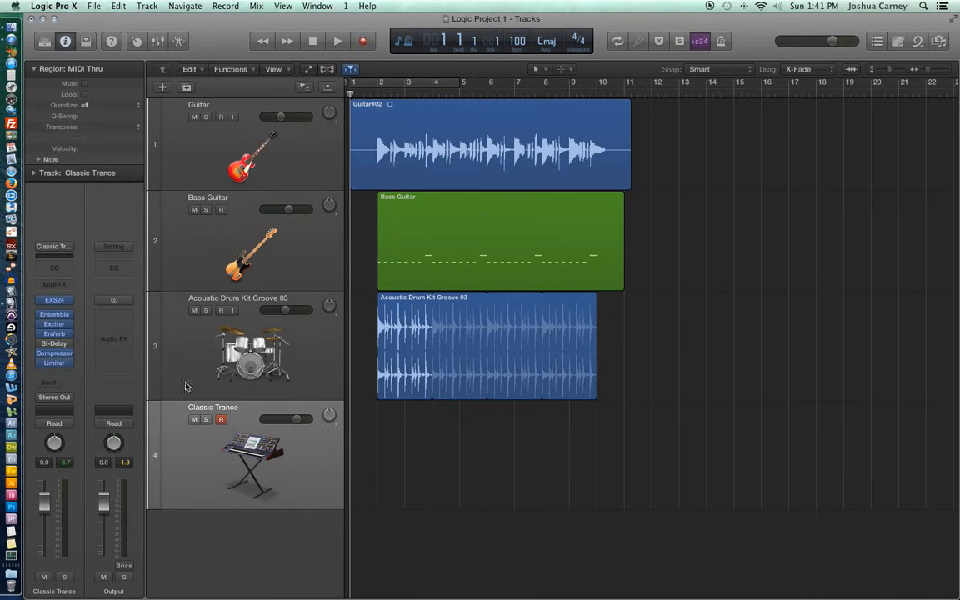
Insert the Arpeggiator MIDI effect on the Classic Trance track with its Classic Cycle 01 preset and close the plug-in window
left_click(48, 289)
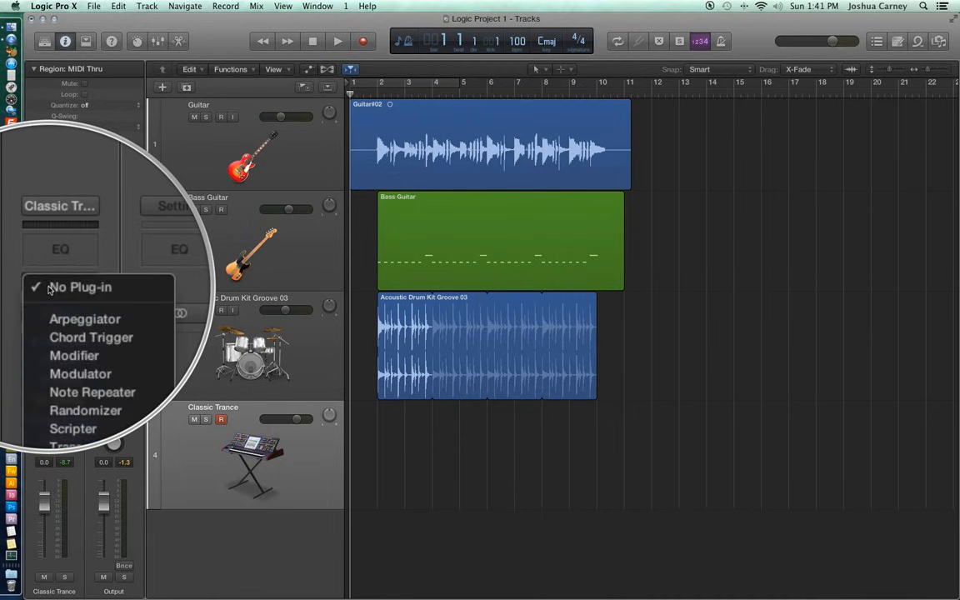
left_click(65, 305)
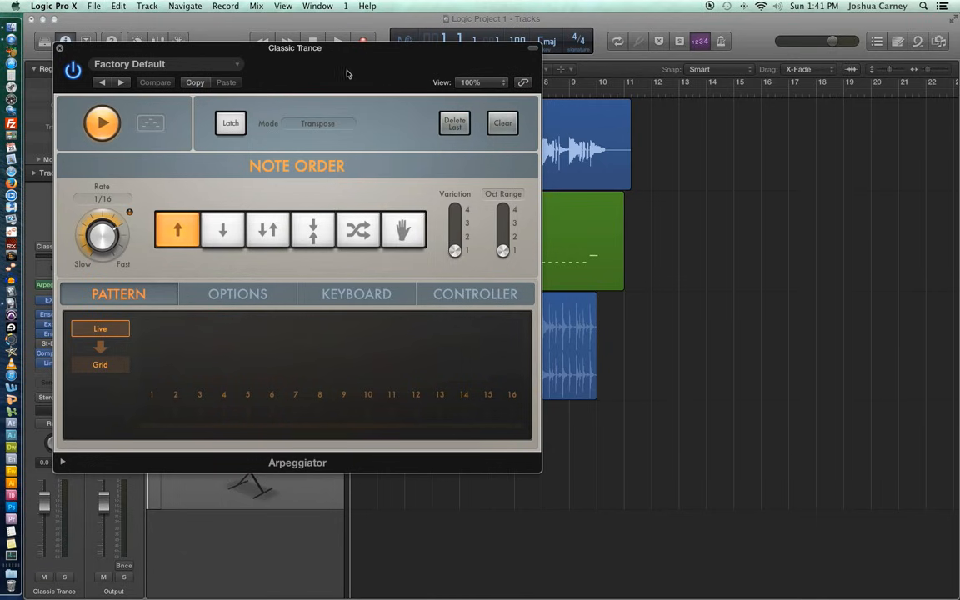
left_click_drag(350, 53, 664, 106)
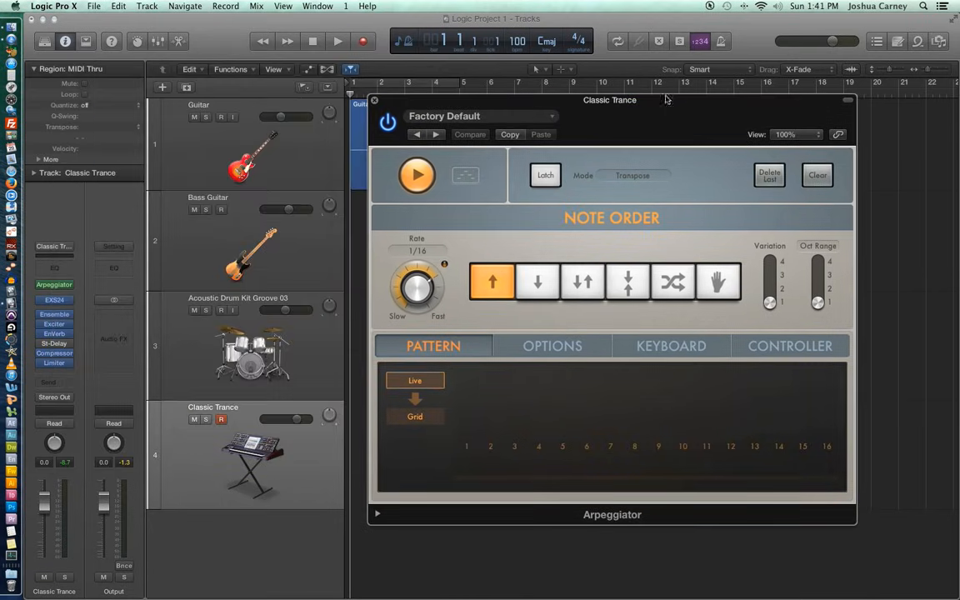
left_click(488, 118)
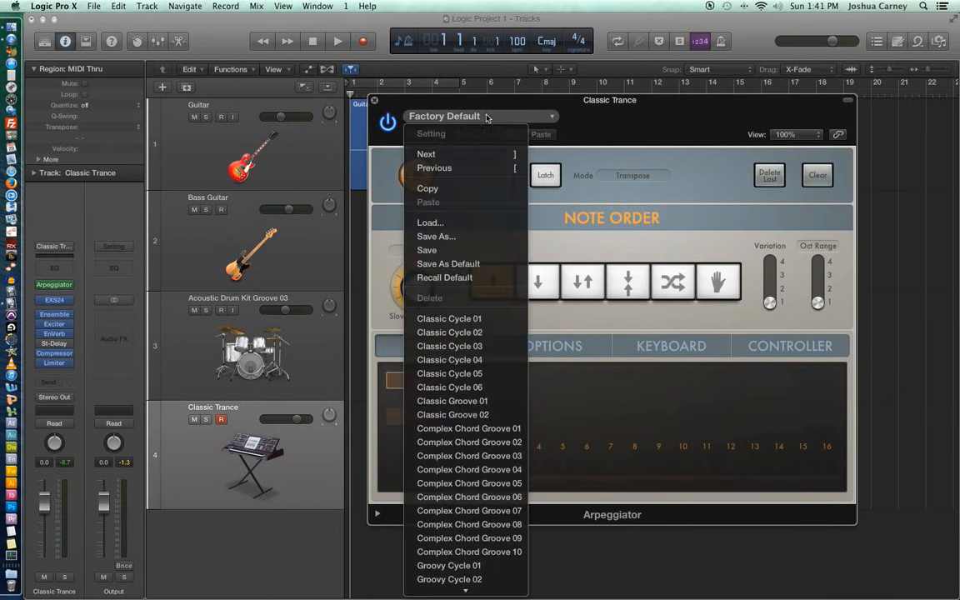
left_click(492, 320)
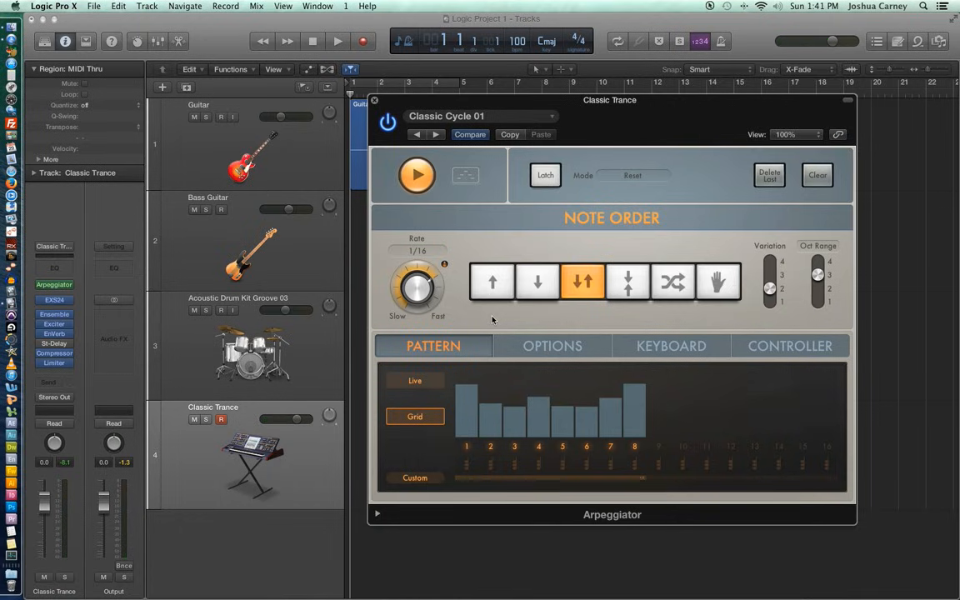
left_click(374, 100)
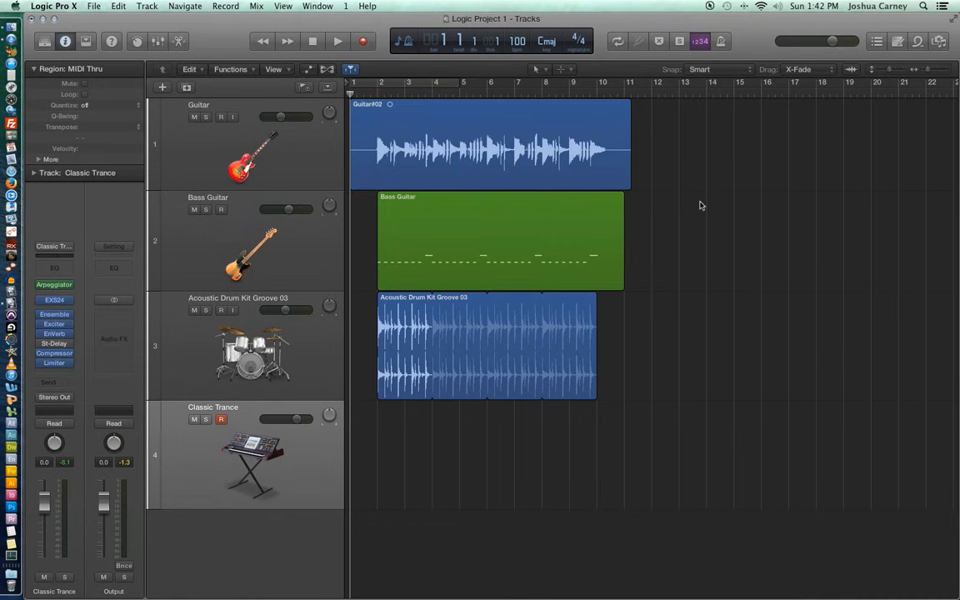
Record a sustained MIDI chord part on the Classic Trance track from bar 1 to about bar 11
key("z")
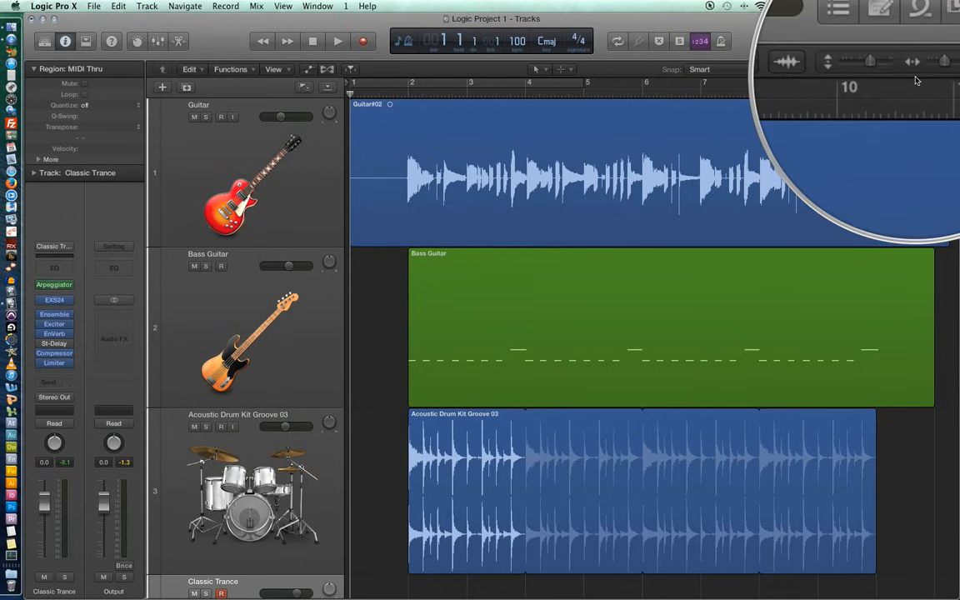
left_click_drag(894, 70, 932, 73)
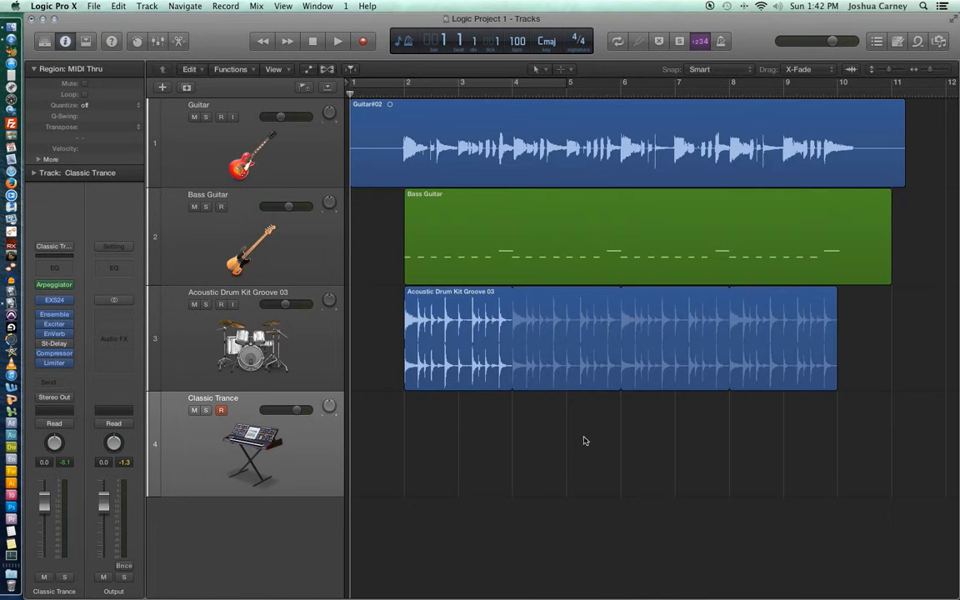
key("space")
key("r")
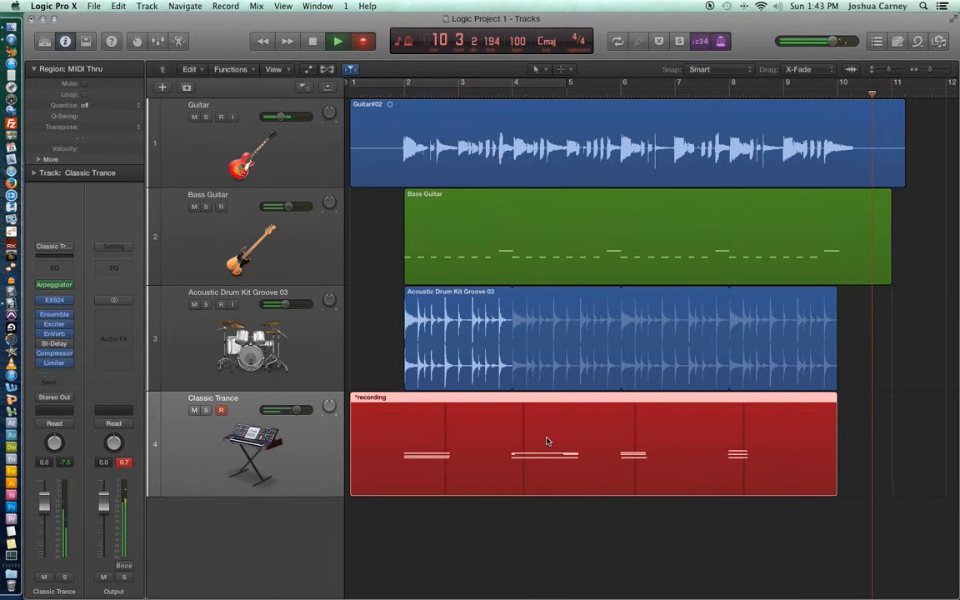
key("space")
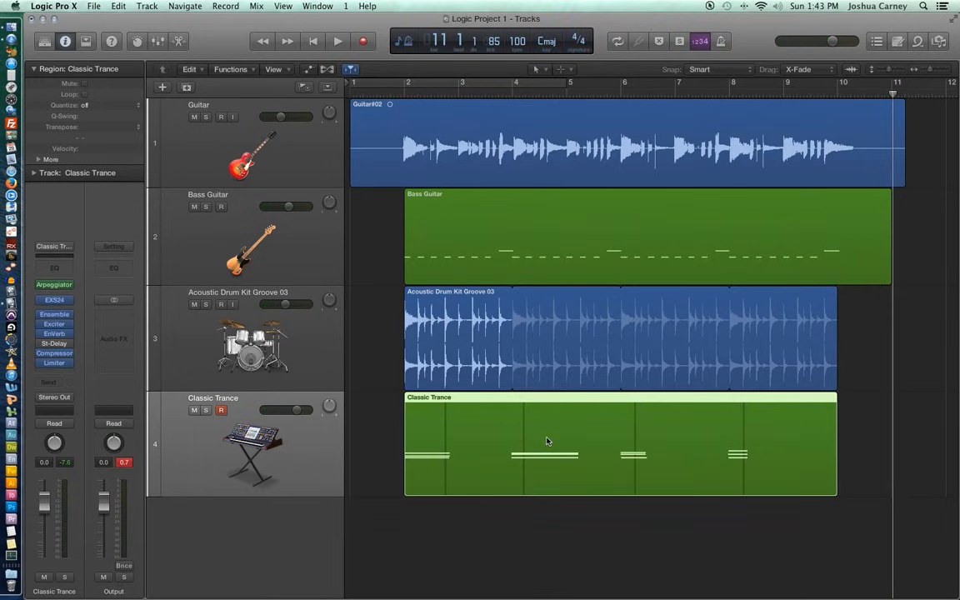
Deselect the new region, reset the Output channel's peak display and lower the Classic Trance track's volume to -1.9 dB
left_click(361, 449)
key("z")
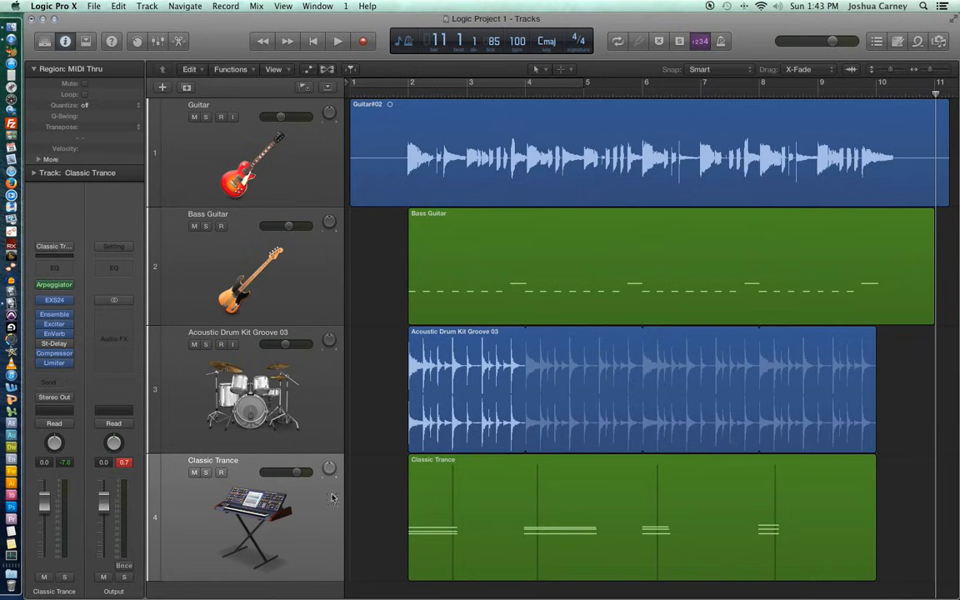
left_click(124, 463)
left_click_drag(45, 503, 45, 507)
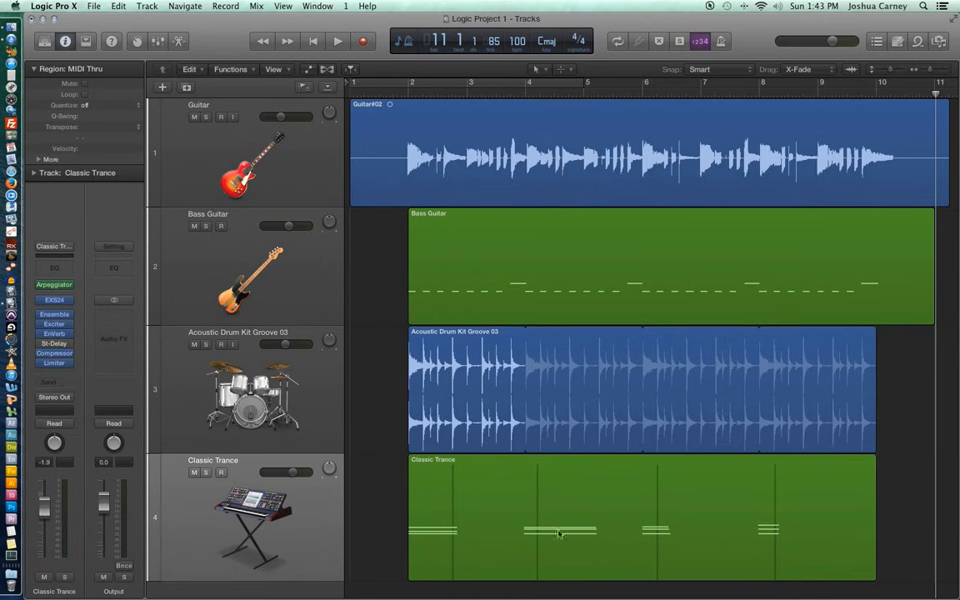
Quantize the Classic Trance region to 1/1 Note
left_click(603, 532)
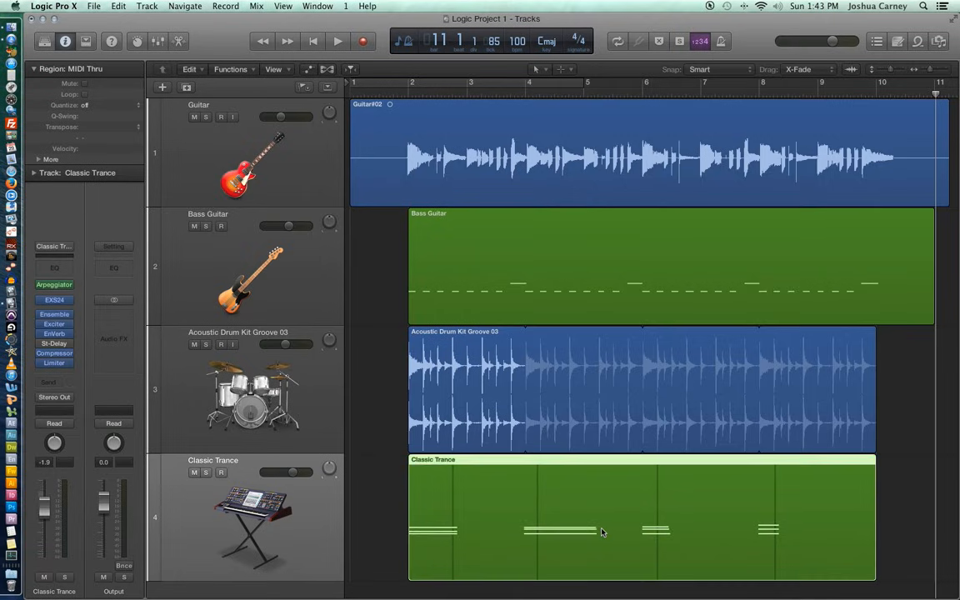
left_click(87, 109)
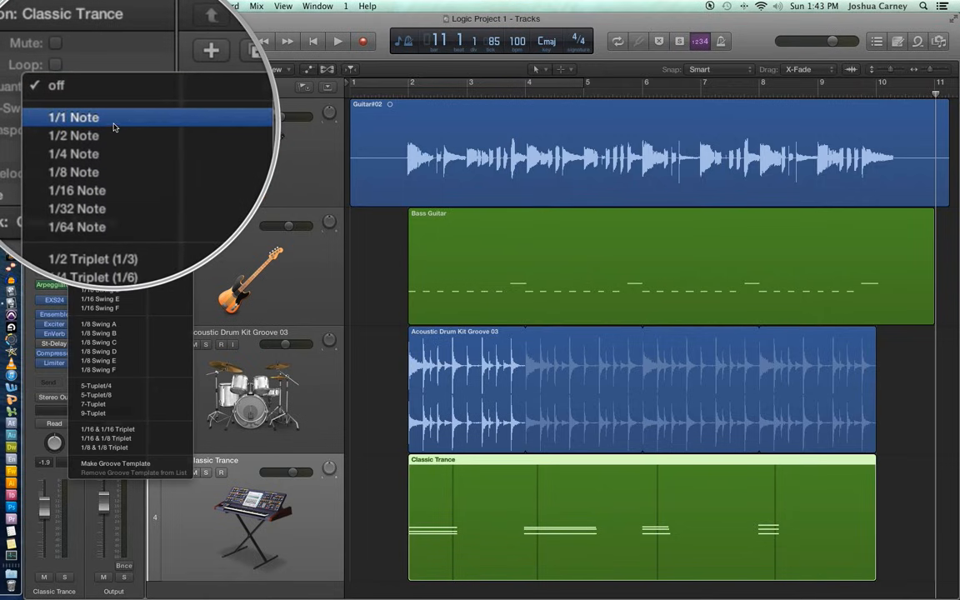
left_click(114, 127)
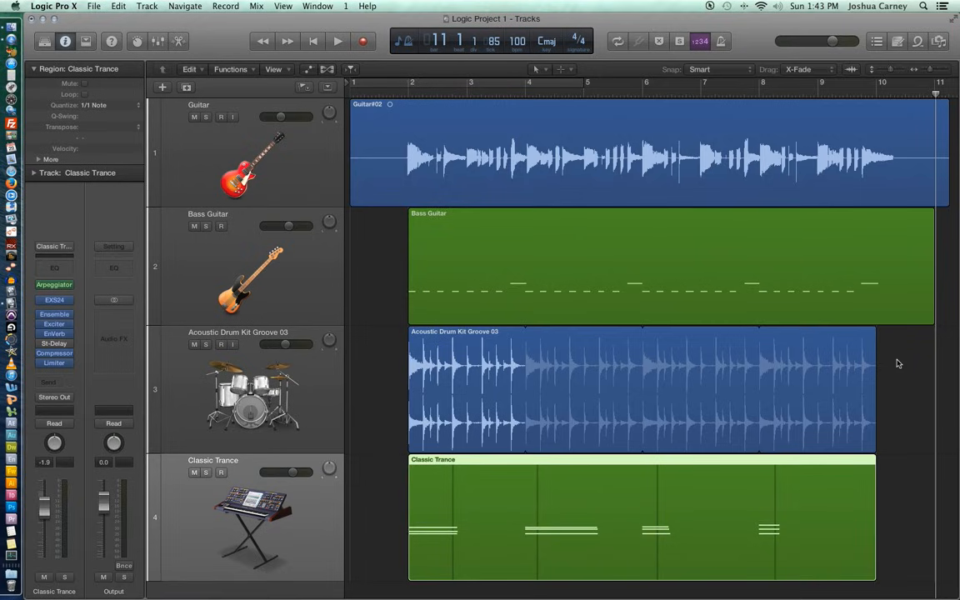
Return the playhead to the start and set an active cycle range from 1 4 1 1 to bar 11 around the song
scroll(899, 363, "down", 1)
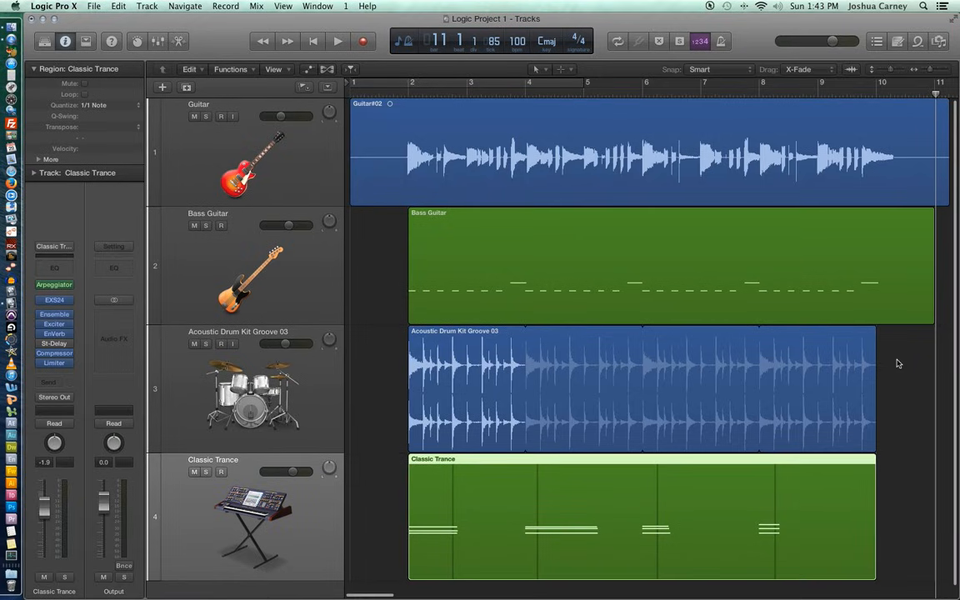
key("Return")
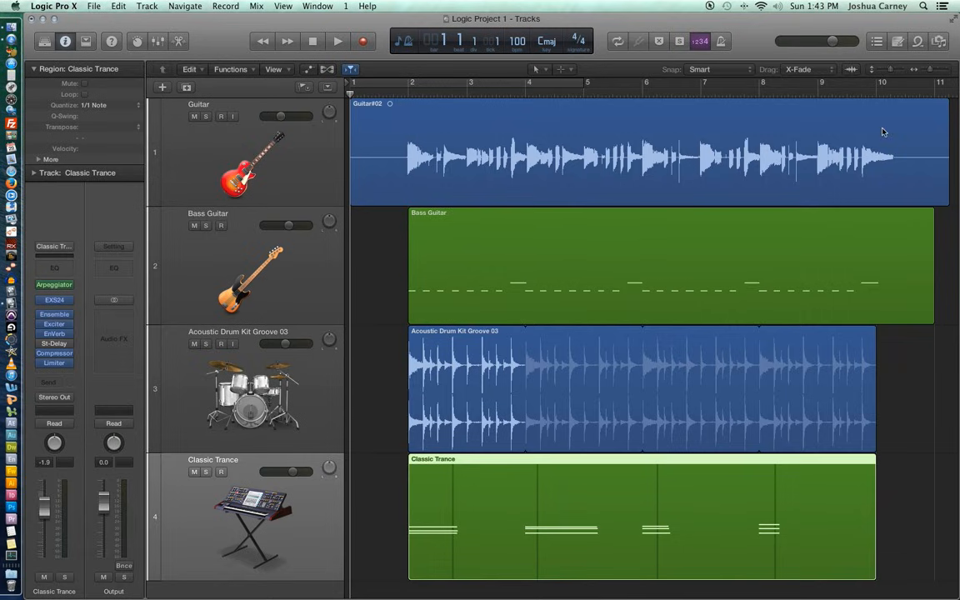
left_click(922, 73)
left_click(922, 73)
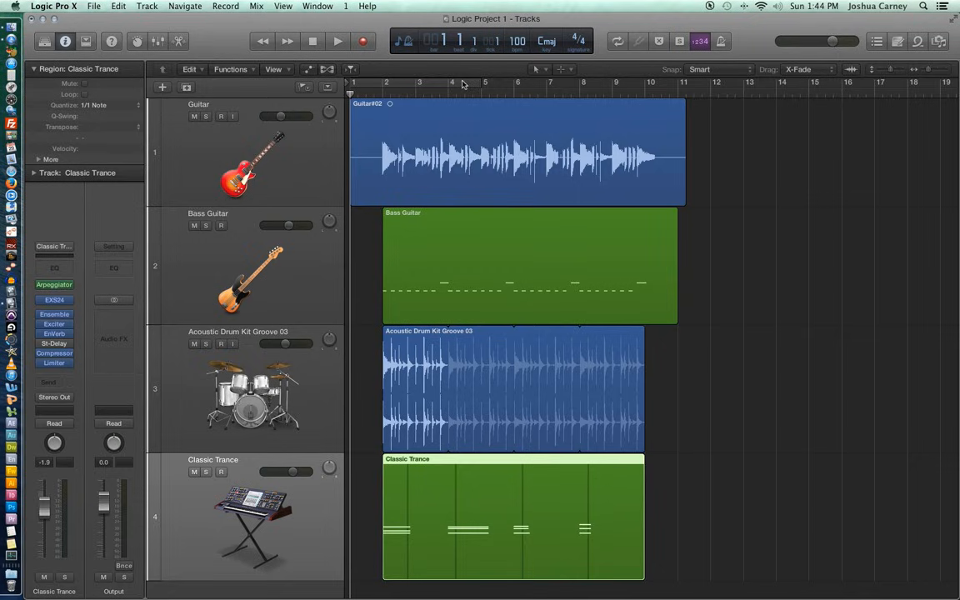
key("c")
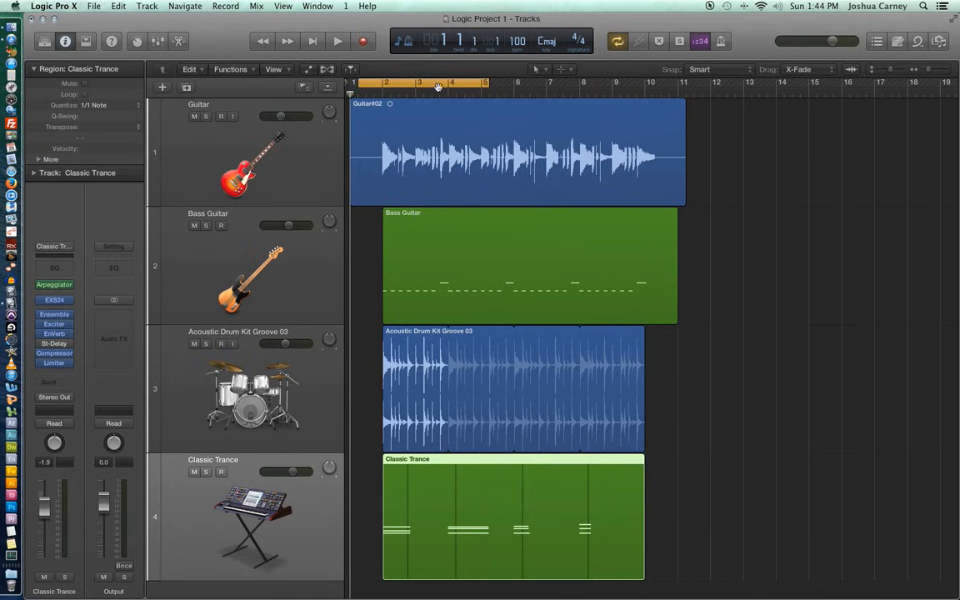
left_click_drag(437, 86, 459, 87)
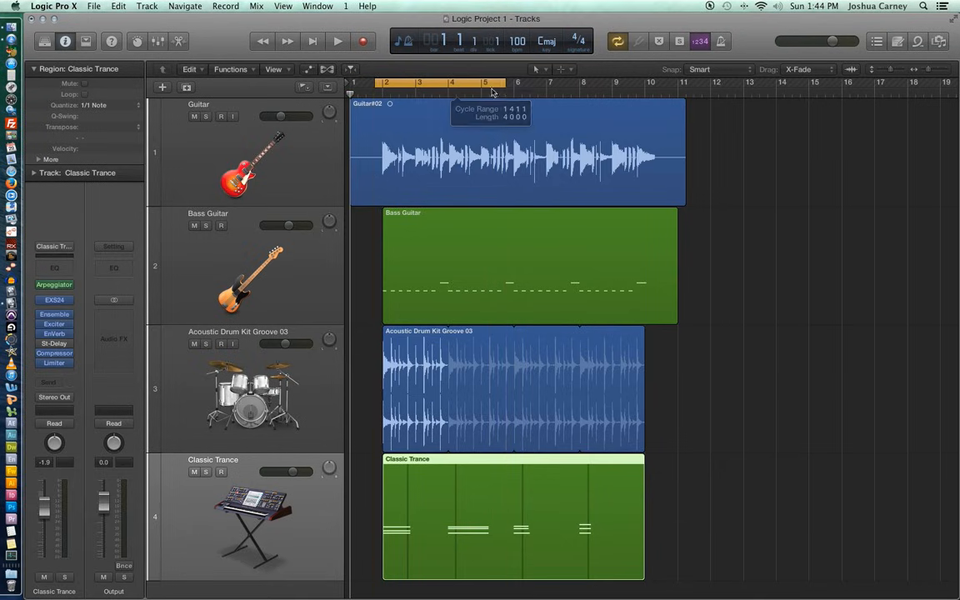
left_click_drag(505, 86, 671, 122)
left_click(737, 146)
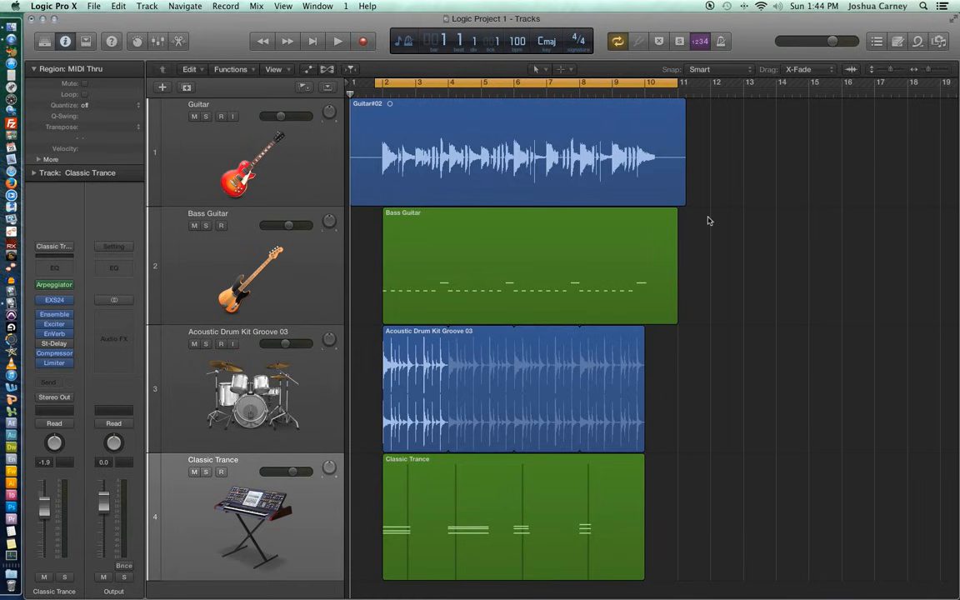
Set up a bounce of the project section as a PCM Wave file in Offline mode and proceed to saving it
left_click(84, 9)
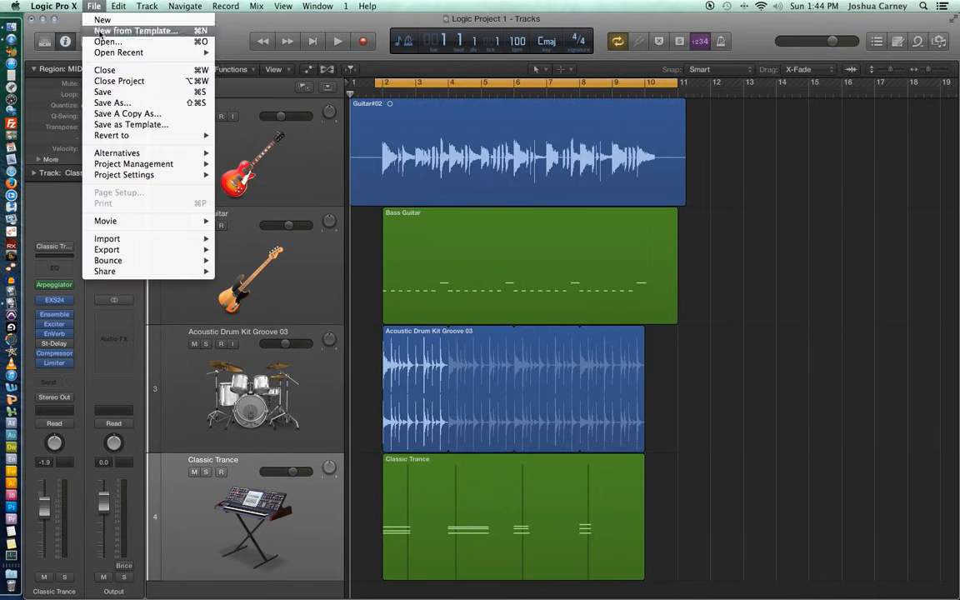
mouse_move(144, 176)
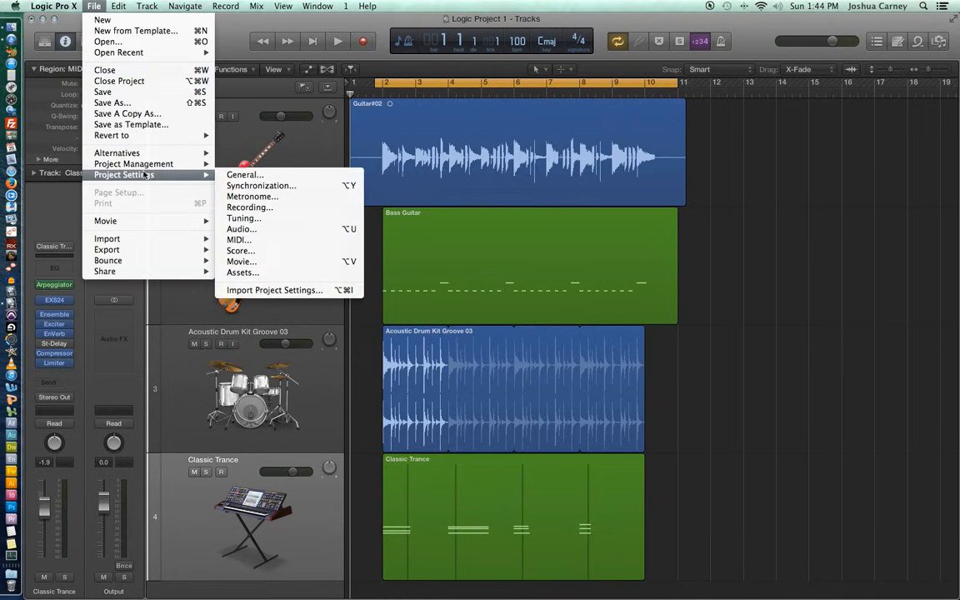
mouse_move(130, 266)
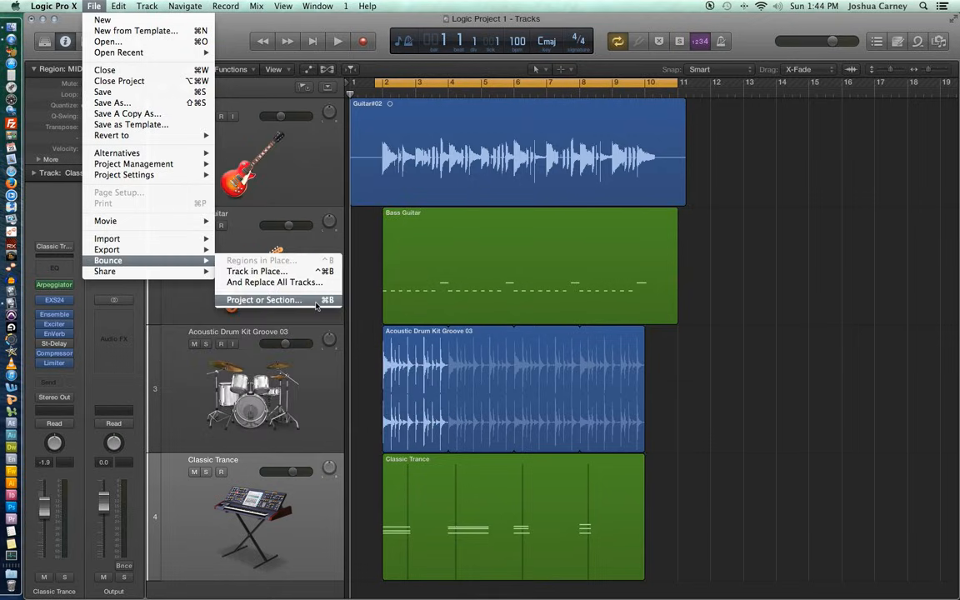
left_click(265, 300)
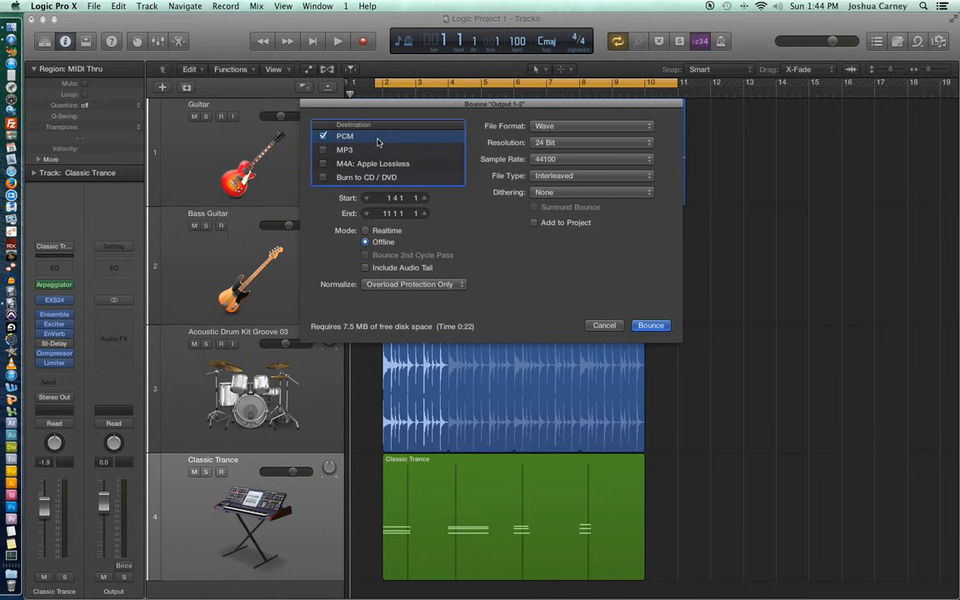
left_click(541, 126)
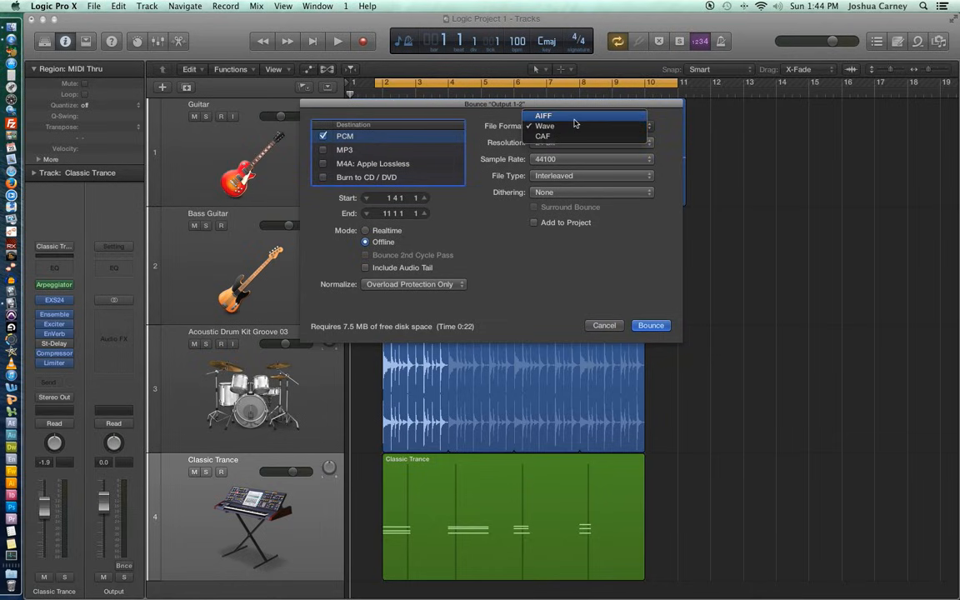
left_click(576, 127)
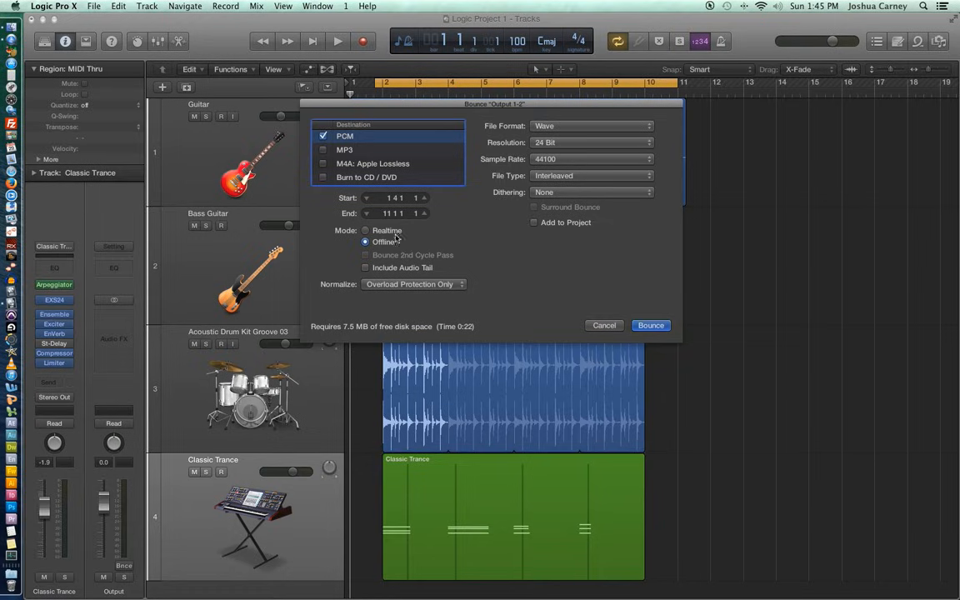
left_click(394, 233)
left_click(391, 242)
left_click(651, 326)
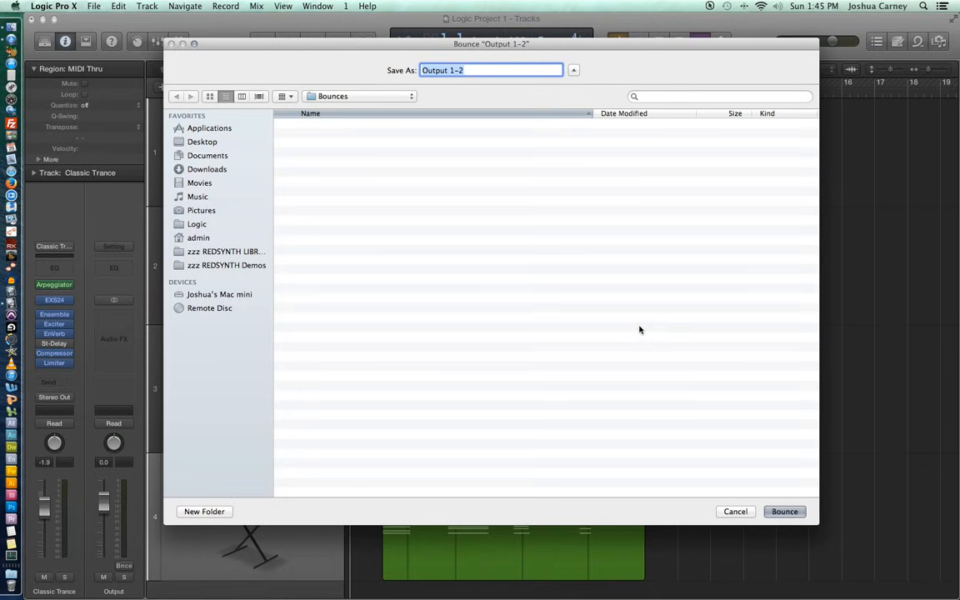
Name the bounce "Simple Rock Song" and save it in the project's Bounces folder
left_click(332, 97)
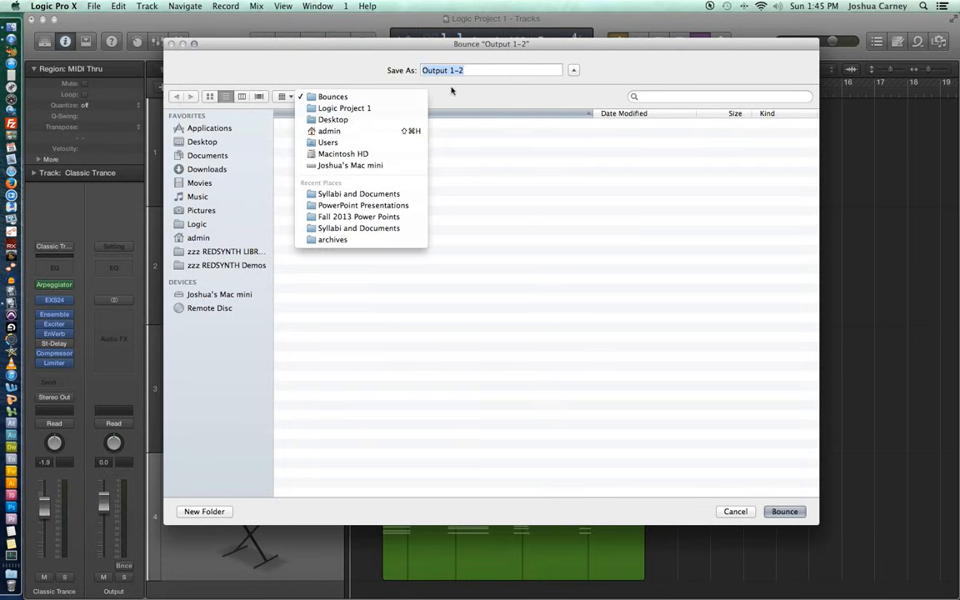
left_click(486, 70)
left_click_drag(485, 70, 414, 60)
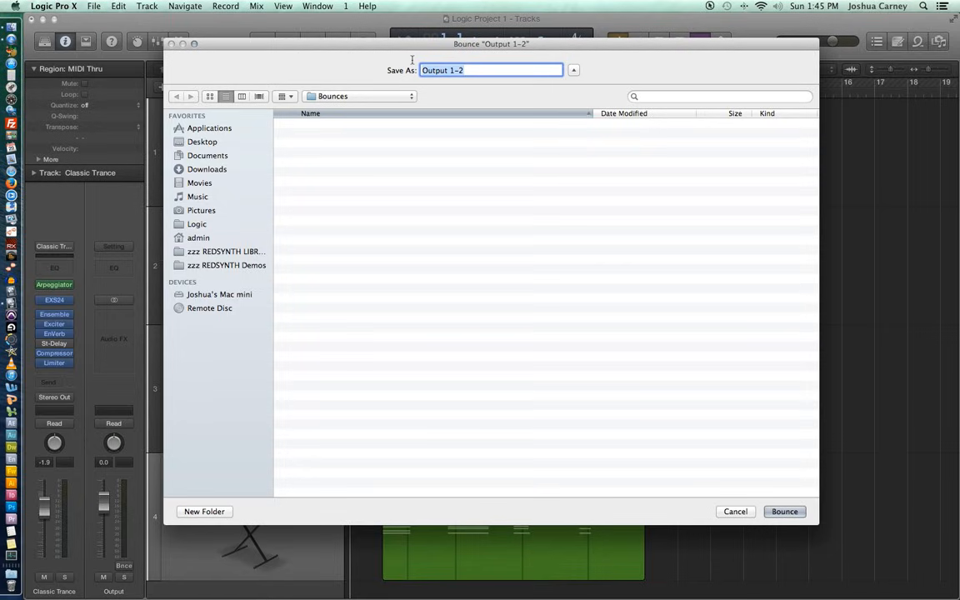
type("Simple")
key("BackSpace")
key("BackSpace")
key("BackSpace")
key("BackSpace")
key("BackSpace")
type("imple Rock Sio")
key("BackSpace")
key("BackSpace")
type("ong")
key("Return")
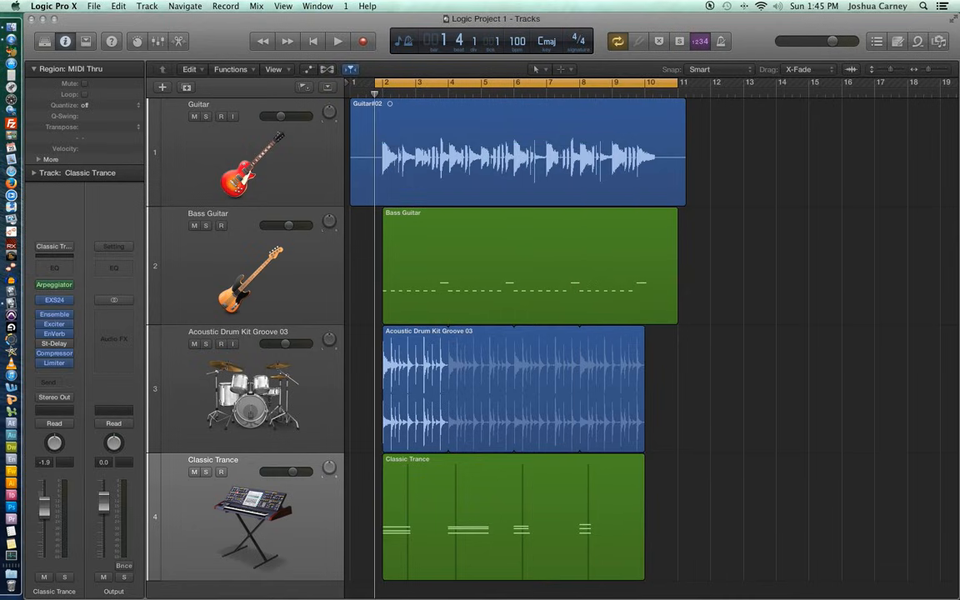
Quit Logic Pro X
left_click(60, 7)
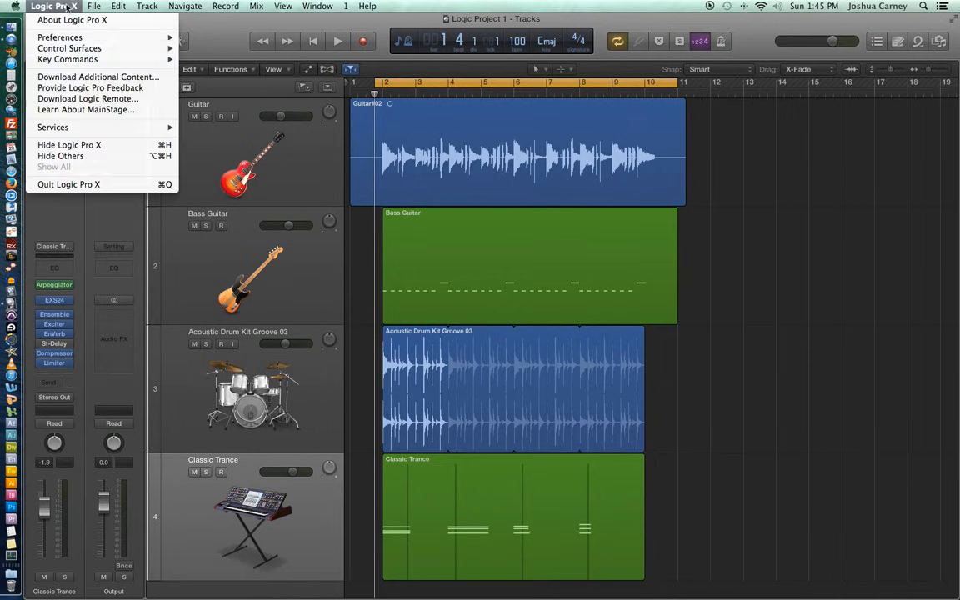
key("alt+z")
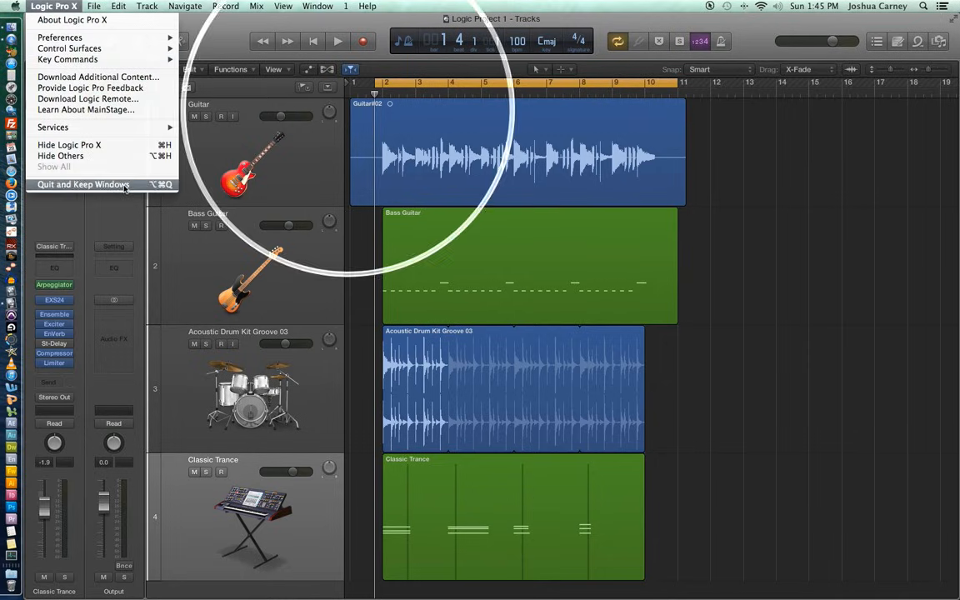
key("alt+z")
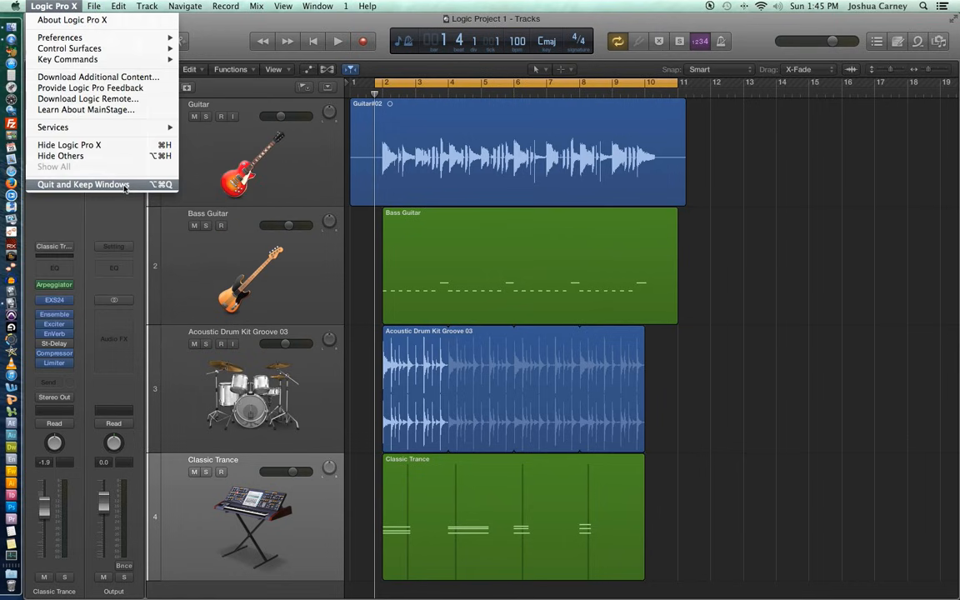
left_click(123, 185)
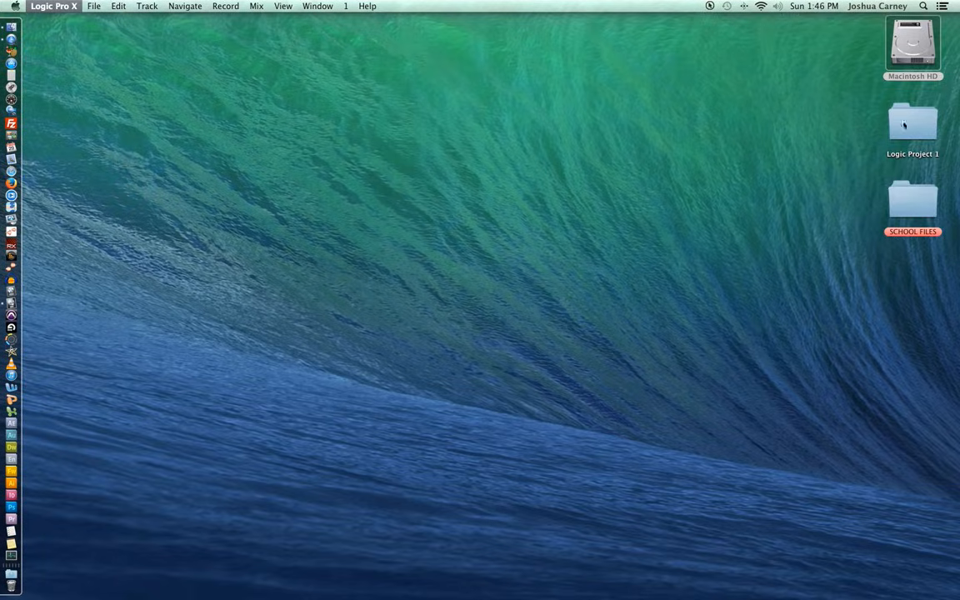
Open the Logic Project 1 folder on the desktop in Finder and go into its Bounces folder
key("alt+z")
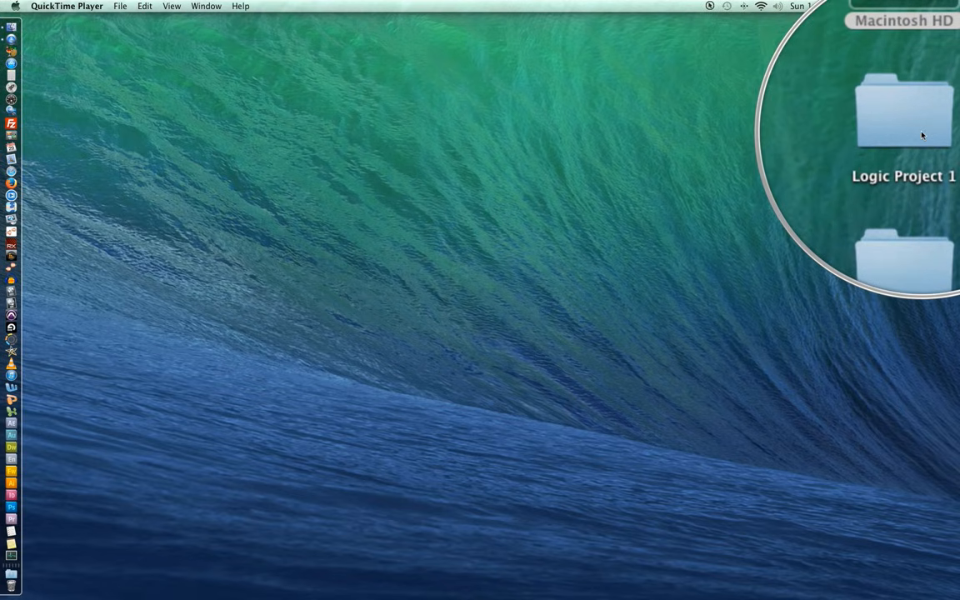
key("alt+z")
double_click(923, 135)
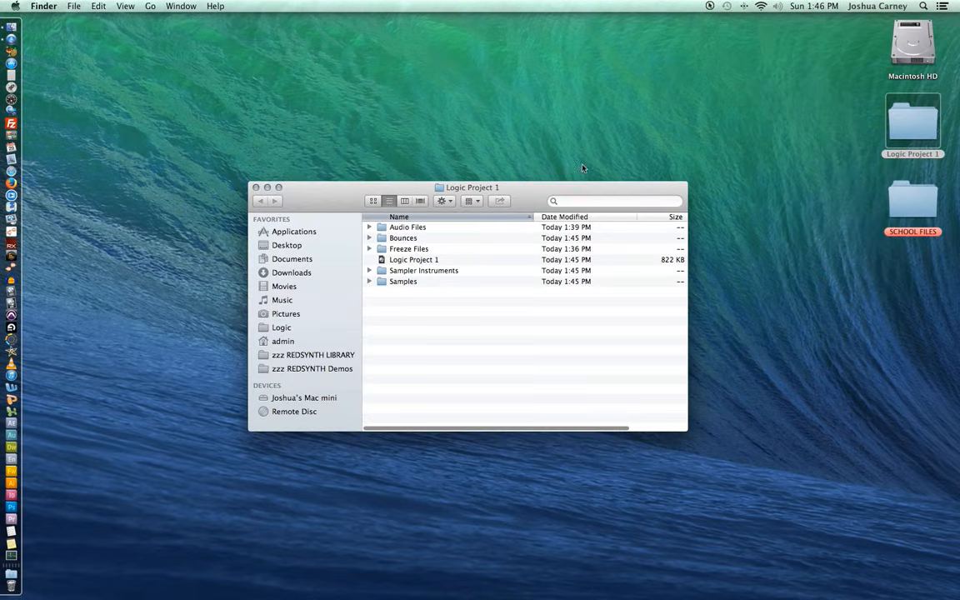
left_click_drag(497, 187, 491, 145)
key("alt+z")
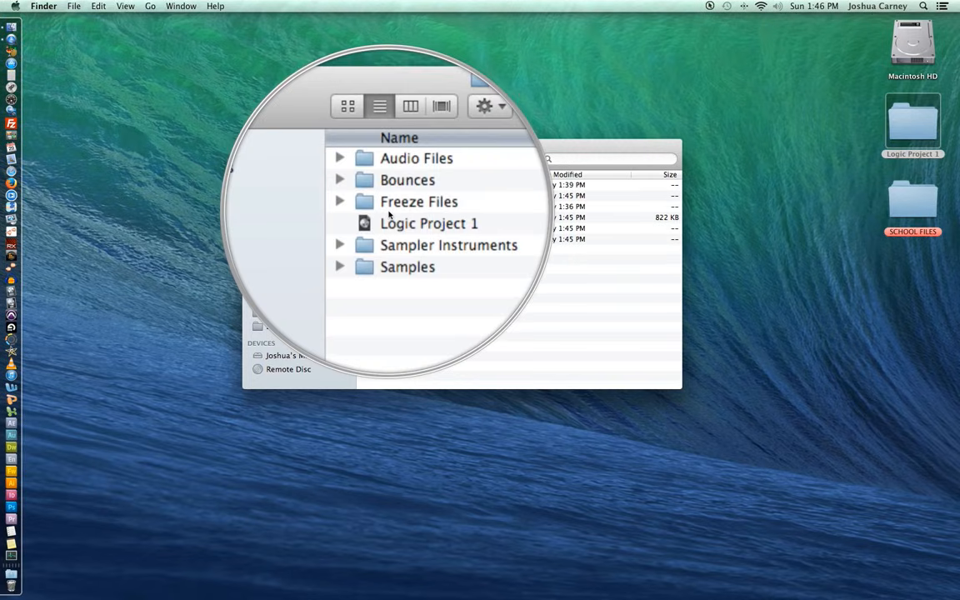
key("alt+z")
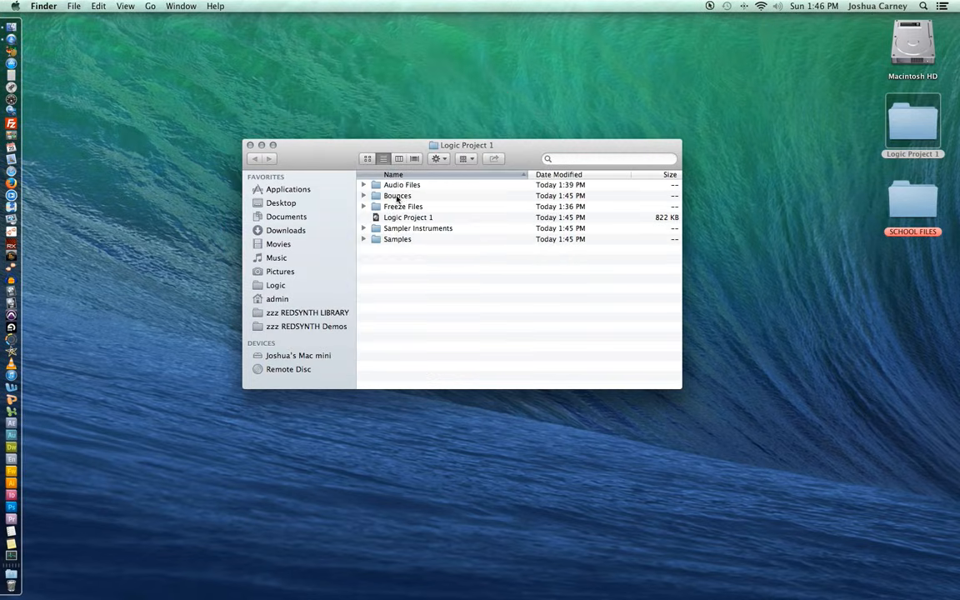
double_click(397, 197)
key("alt+z")
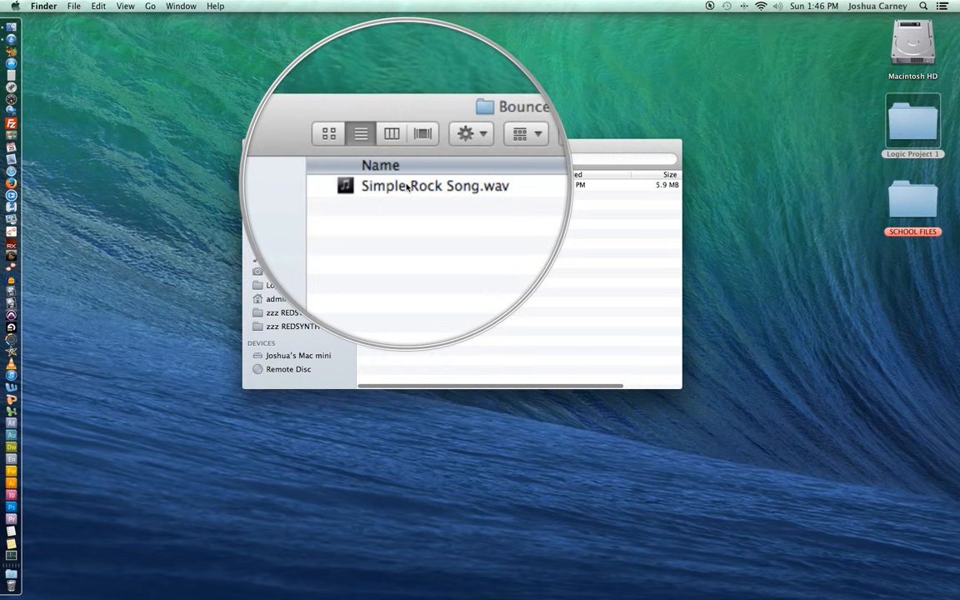
key("alt+z")
Play Simple Rock Song.wav in a Quick Look preview and close the preview
left_click(407, 187)
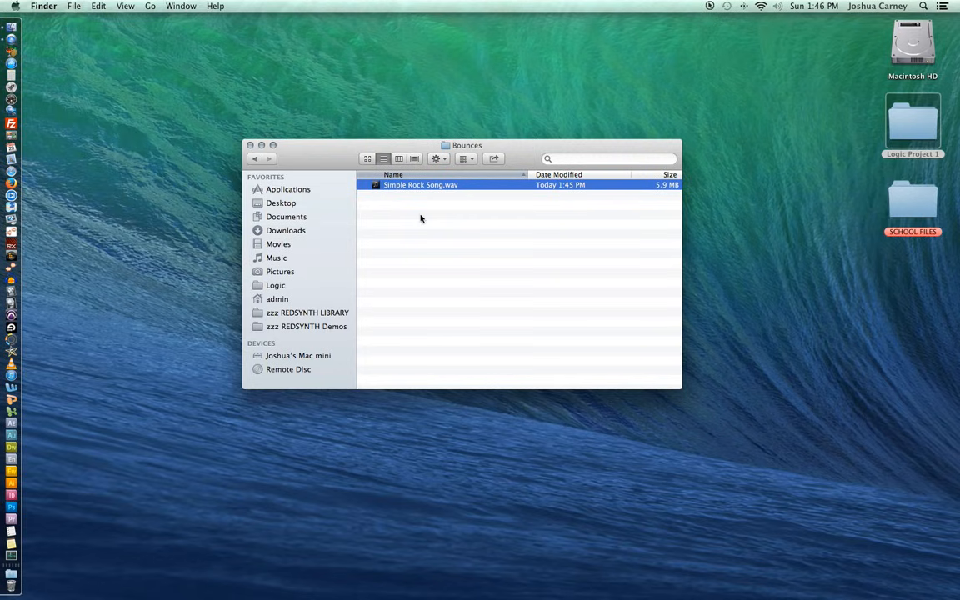
key("space")
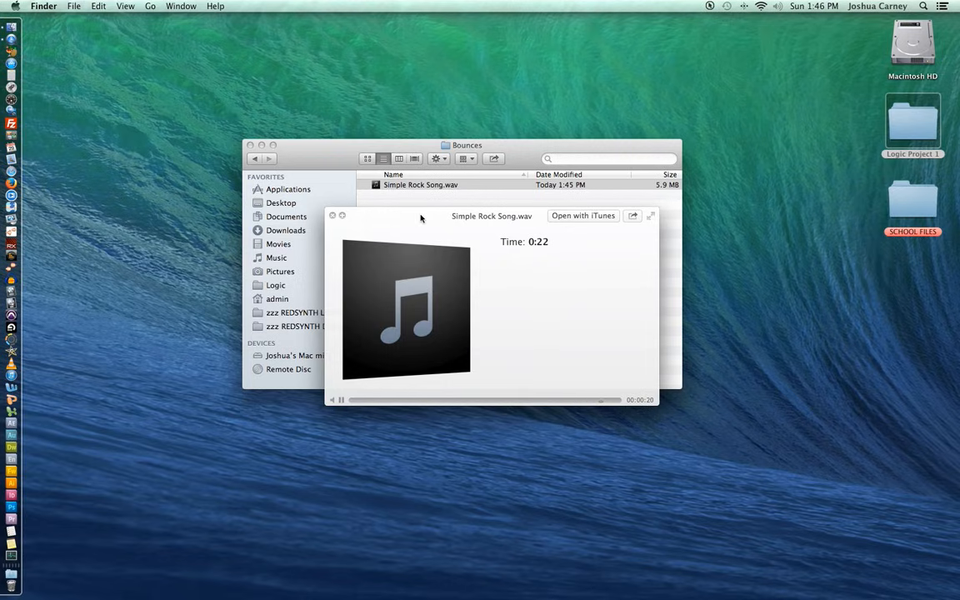
key("space")
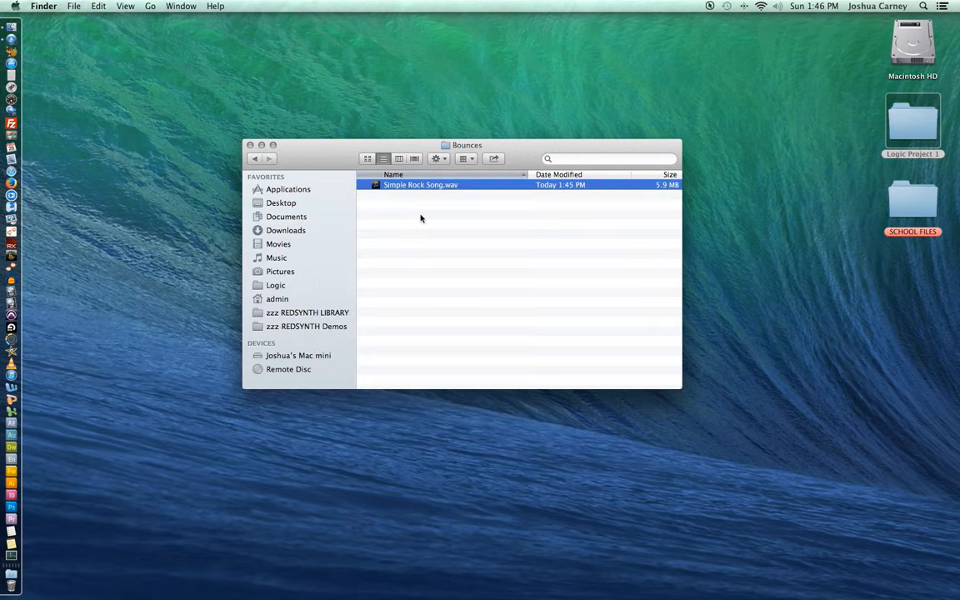